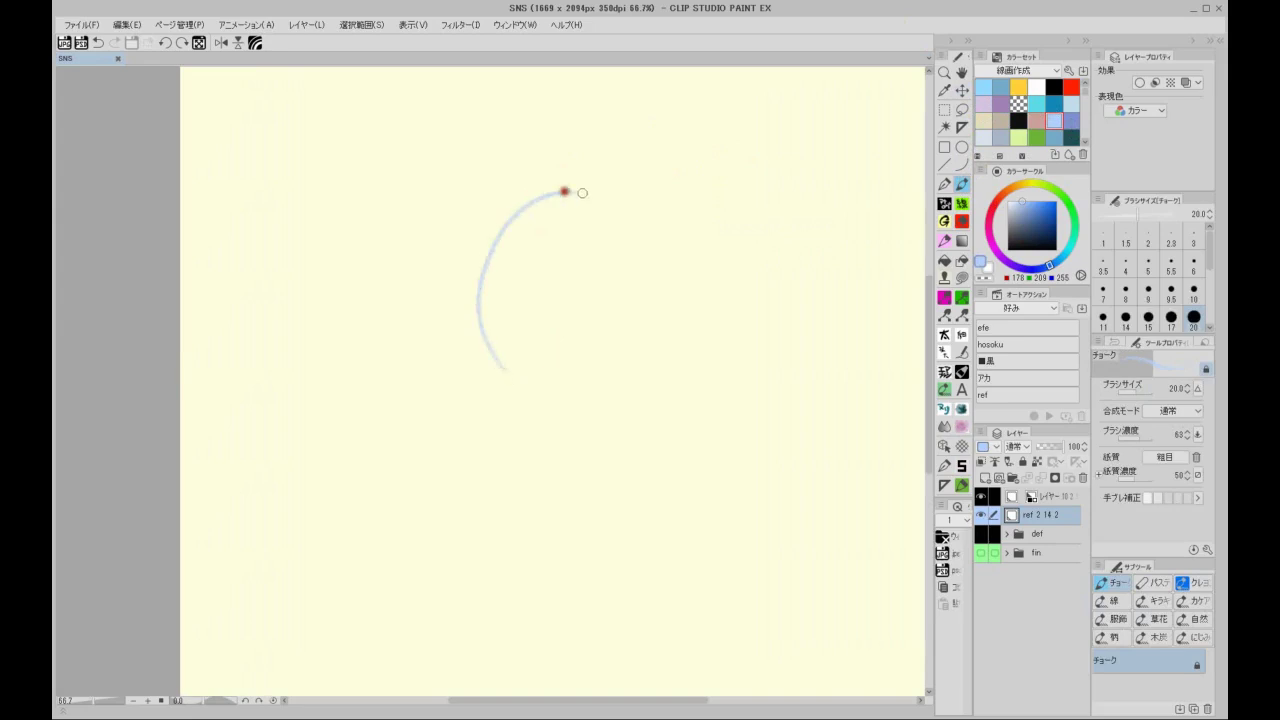
Step: Sketch an oval face with crossing vertical and horizontal guidelines, using the light blue Chalk brush at size 20
mouse_move(558, 198)
mouse_down()
mouse_move(570, 413)
mouse_move(606, 389)
mouse_move(469, 312)
mouse_move(545, 184)
mouse_move(593, 383)
mouse_up()
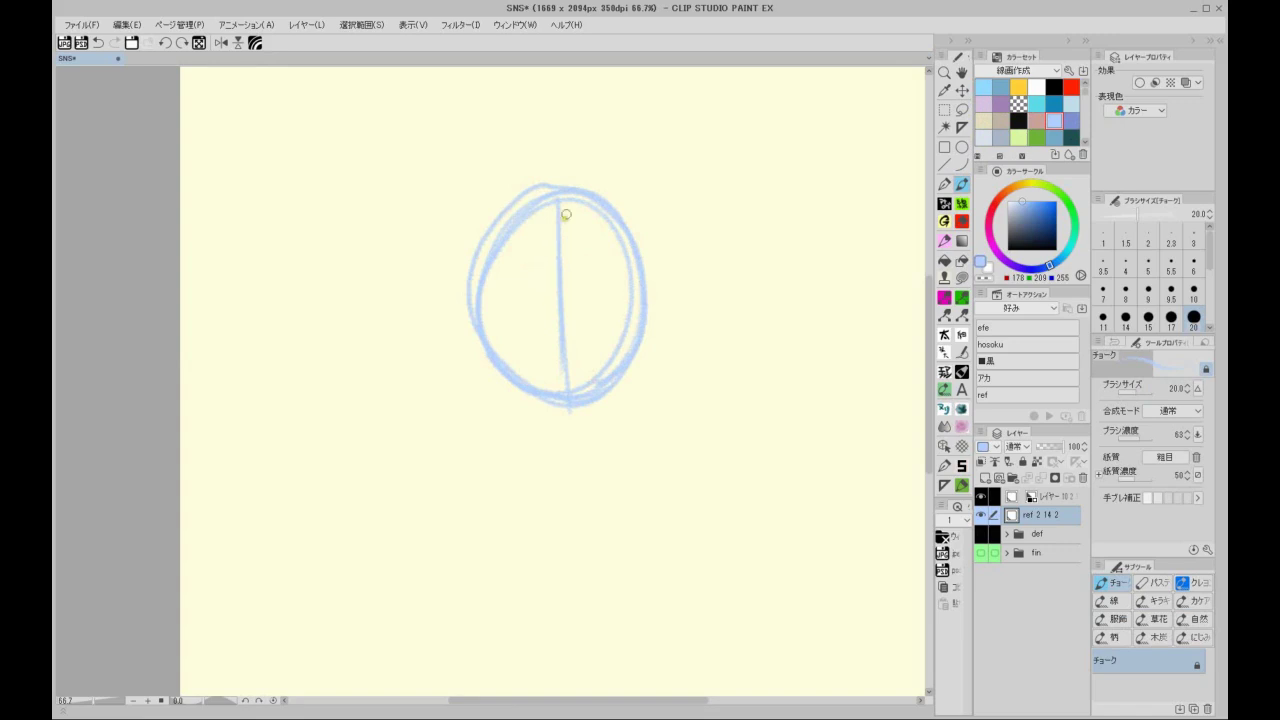
mouse_move(493, 283)
mouse_down()
mouse_move(499, 208)
mouse_move(548, 181)
mouse_move(634, 226)
mouse_up()
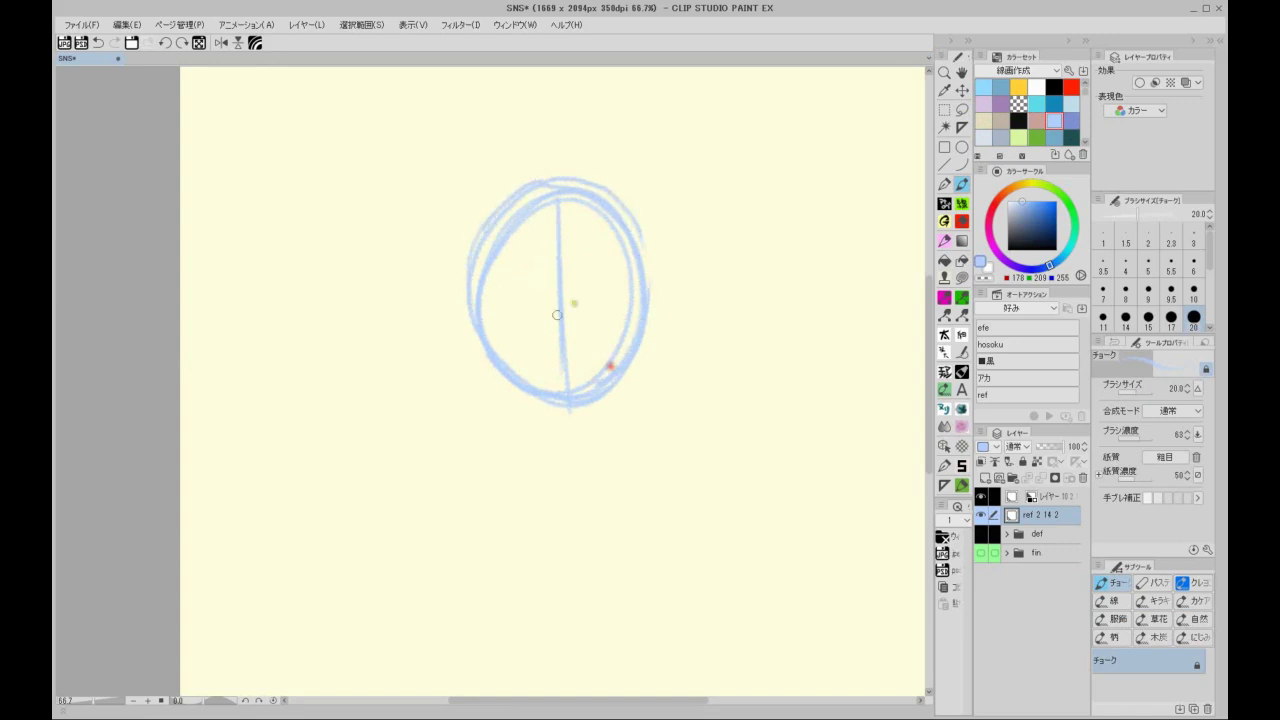
drag(560, 197, 561, 390)
drag(480, 310, 632, 311)
drag(568, 190, 630, 343)
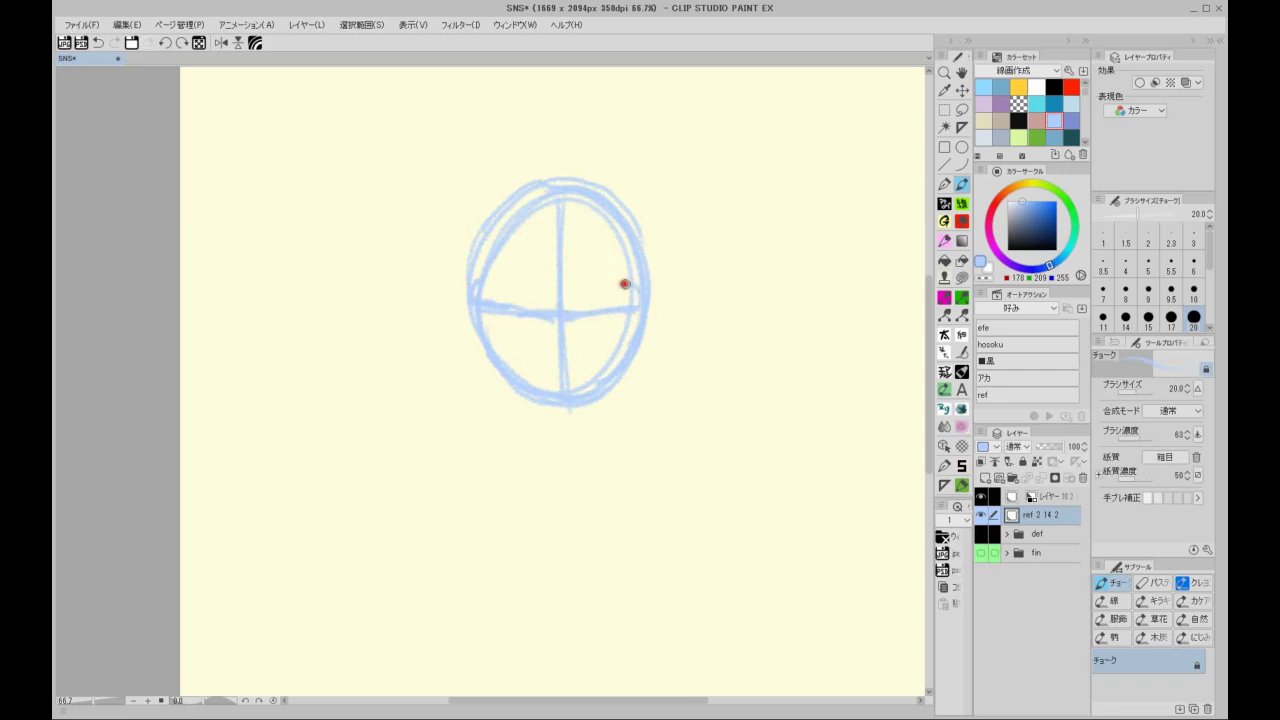
Step: Rough in the brows, the headwrap line across the forehead and a rounded skull outline above the face
mouse_move(495, 276)
mouse_down()
mouse_move(559, 298)
mouse_move(615, 277)
mouse_up()
mouse_move(481, 275)
mouse_down()
mouse_move(531, 246)
mouse_move(638, 250)
mouse_up()
drag(543, 251, 634, 283)
mouse_move(468, 270)
mouse_down()
mouse_move(462, 209)
mouse_move(461, 224)
mouse_move(526, 143)
mouse_move(592, 150)
mouse_up()
mouse_move(489, 174)
mouse_down()
mouse_move(627, 215)
mouse_move(644, 193)
mouse_move(644, 287)
mouse_up()
mouse_move(458, 286)
mouse_down()
mouse_move(551, 137)
mouse_move(649, 281)
mouse_up()
Step: Sketch long pointed ears extending outward from both sides of the head
mouse_move(475, 269)
mouse_down()
mouse_move(640, 189)
mouse_move(633, 291)
mouse_move(703, 268)
mouse_move(630, 358)
mouse_up()
drag(694, 274, 641, 347)
mouse_move(462, 291)
mouse_down()
mouse_move(497, 357)
mouse_move(416, 273)
mouse_move(471, 297)
mouse_move(421, 295)
mouse_move(472, 336)
mouse_move(484, 308)
mouse_move(499, 363)
mouse_up()
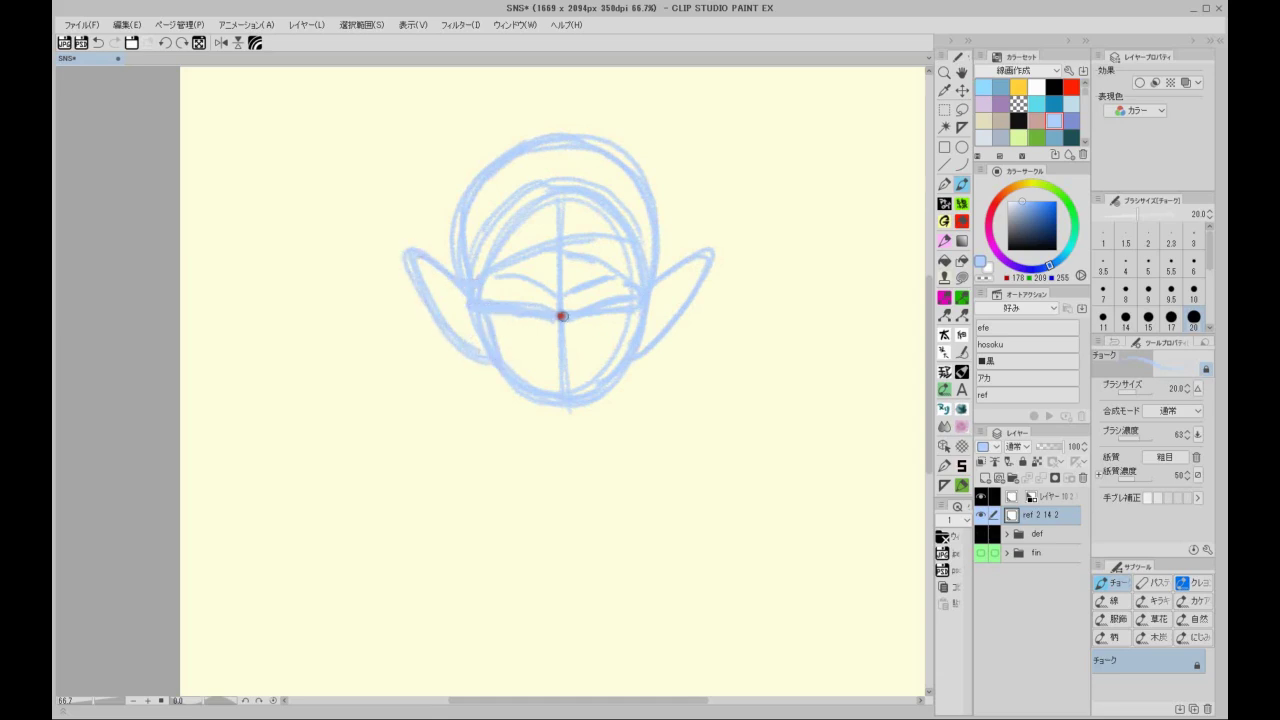
Step: Strengthen the jawline and rough in the half-closed eyes, nose and small mouth
drag(549, 404, 582, 398)
drag(637, 310, 616, 374)
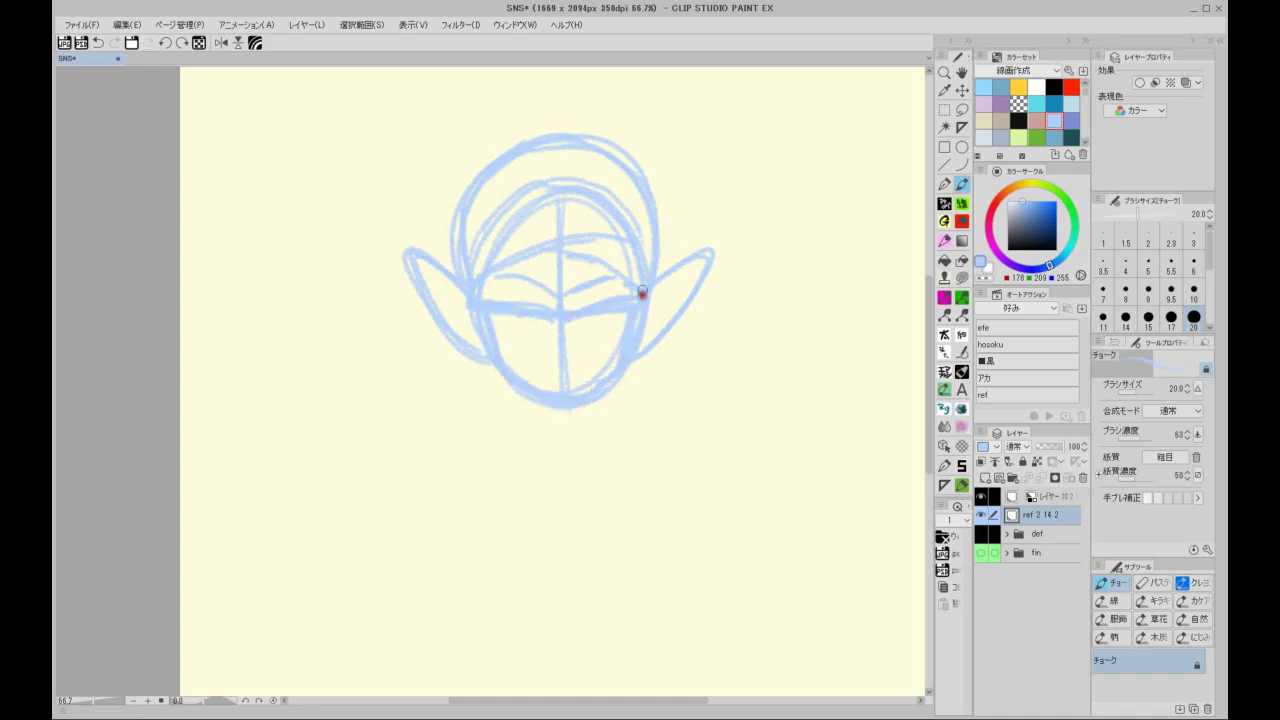
drag(570, 323, 631, 300)
mouse_move(510, 311)
mouse_down()
mouse_move(547, 321)
mouse_move(494, 304)
mouse_move(551, 314)
mouse_move(533, 336)
mouse_move(507, 300)
mouse_up()
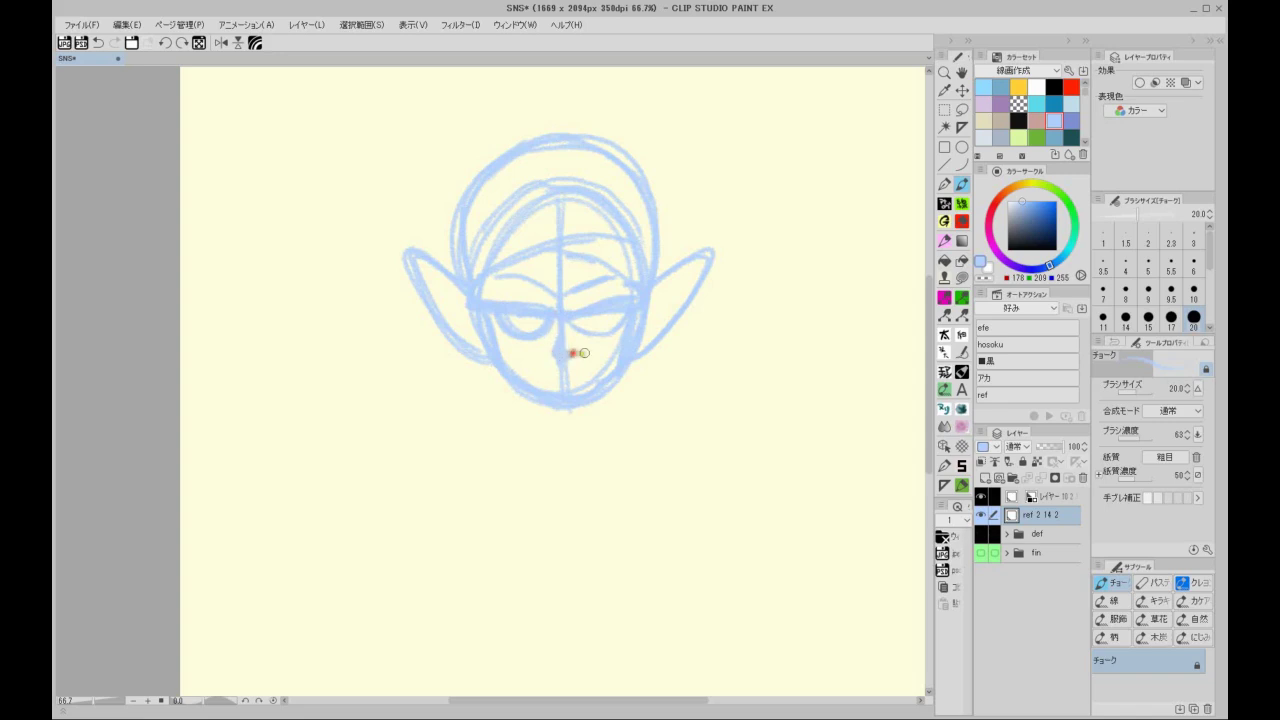
mouse_move(571, 365)
mouse_down()
mouse_move(572, 314)
mouse_move(530, 314)
mouse_move(546, 331)
mouse_move(521, 345)
mouse_move(601, 323)
mouse_move(571, 318)
mouse_move(609, 341)
mouse_move(569, 320)
mouse_up()
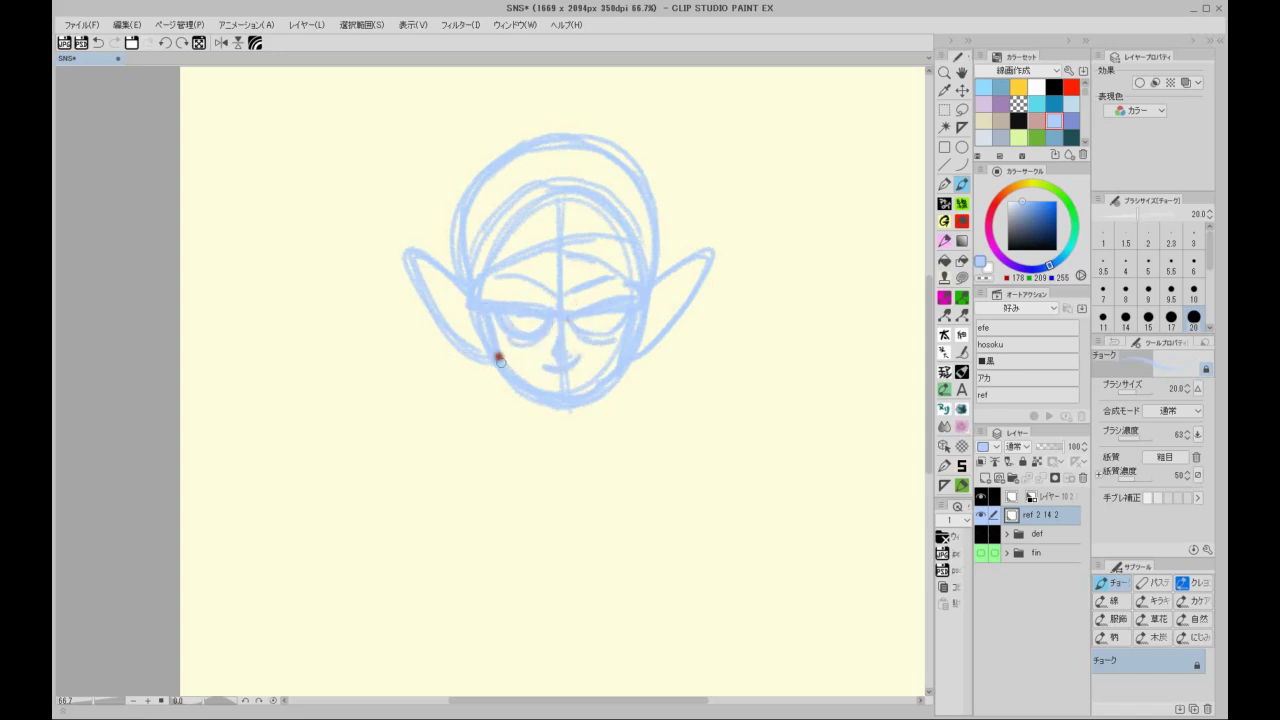
drag(560, 402, 615, 363)
Step: Sketch the overlapping headwrap bands, number them 1, 2 and 3, and hatch the hair at the crown
mouse_move(470, 218)
mouse_down()
mouse_move(539, 196)
mouse_move(644, 191)
mouse_up()
drag(557, 250, 639, 296)
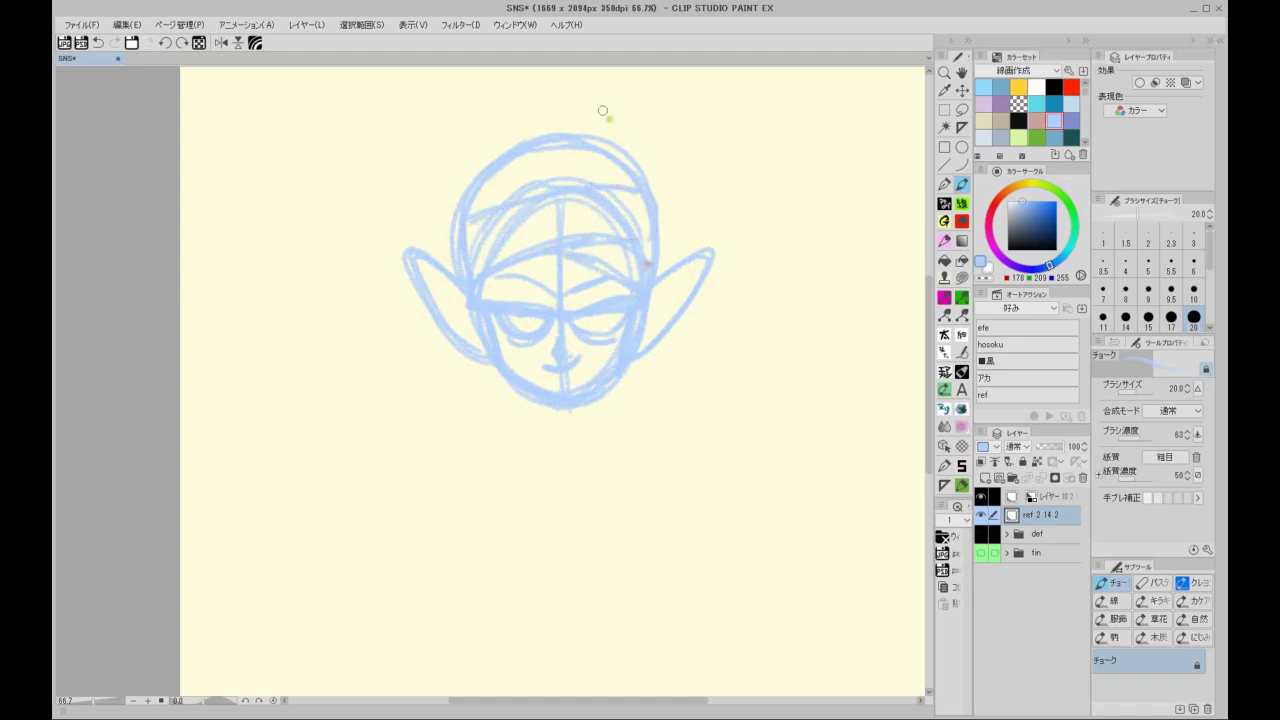
mouse_move(481, 167)
mouse_down()
mouse_move(525, 170)
mouse_move(562, 193)
mouse_move(566, 163)
mouse_move(644, 150)
mouse_move(651, 191)
mouse_up()
drag(540, 170, 590, 154)
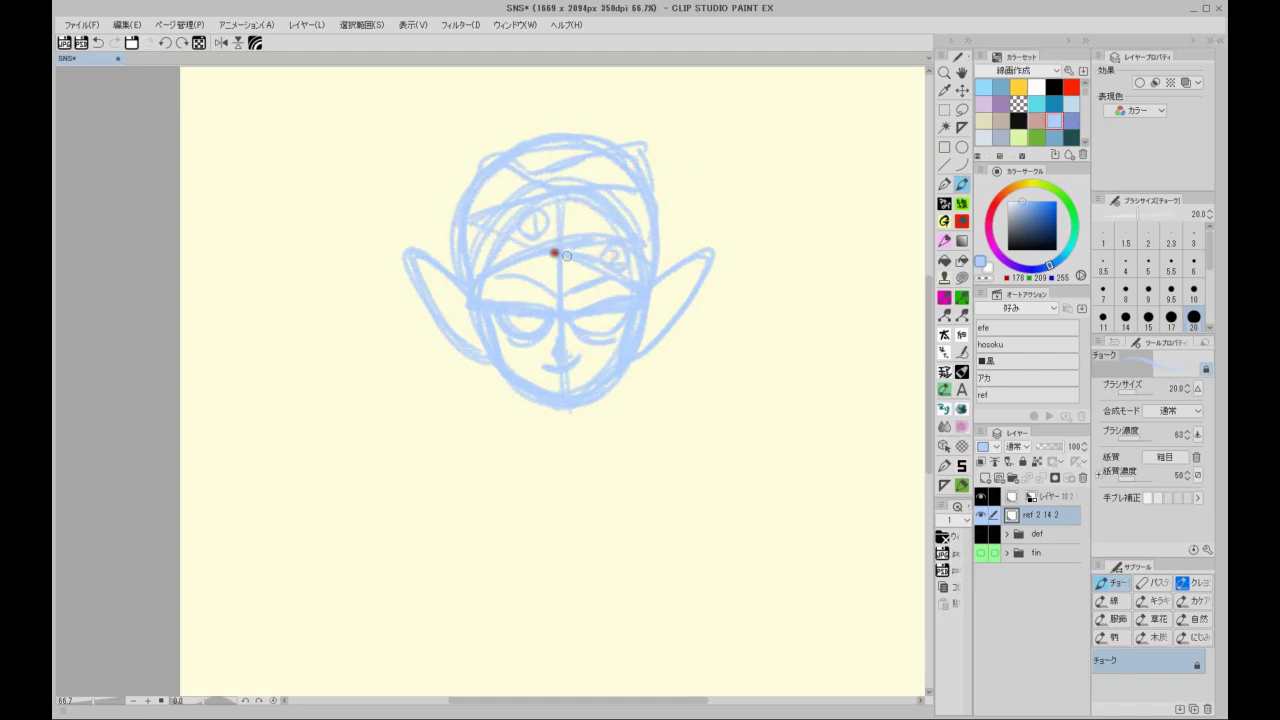
mouse_move(495, 191)
mouse_down()
mouse_move(629, 193)
mouse_move(562, 168)
mouse_move(589, 150)
mouse_move(638, 184)
mouse_up()
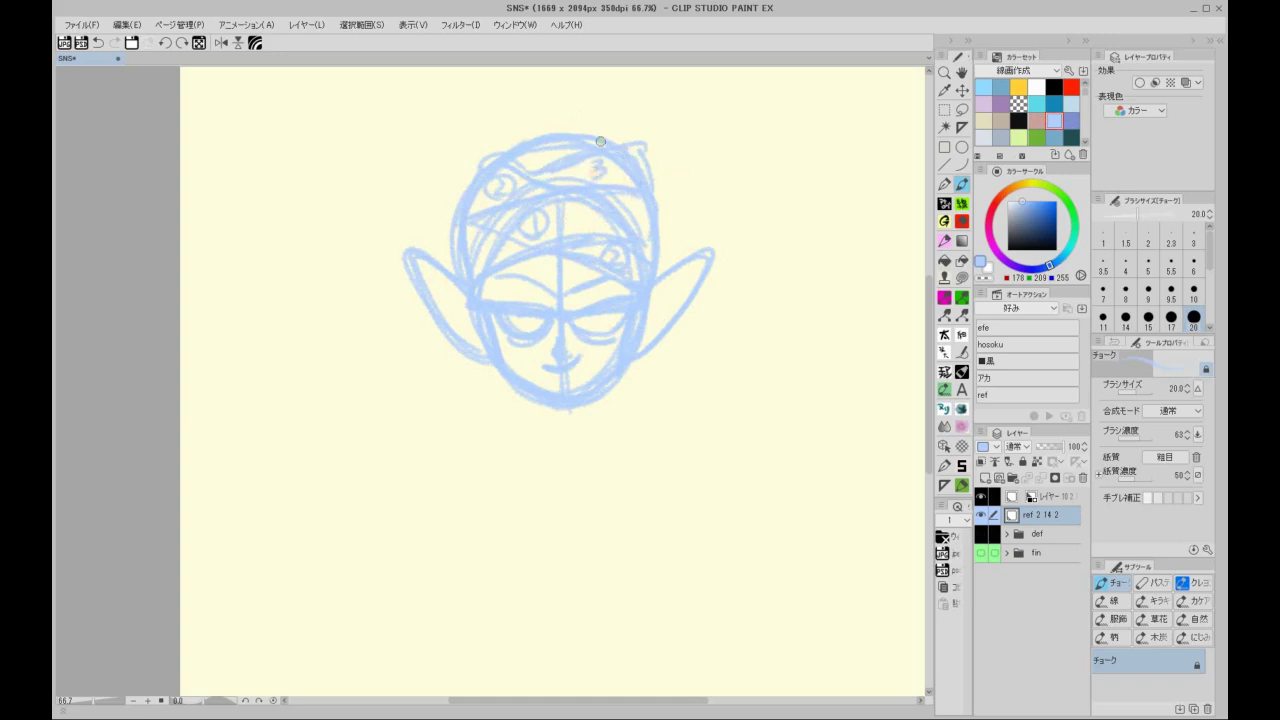
mouse_move(483, 194)
mouse_down()
mouse_move(530, 128)
mouse_move(555, 124)
mouse_move(525, 140)
mouse_move(620, 151)
mouse_move(535, 132)
mouse_move(520, 158)
mouse_move(598, 144)
mouse_up()
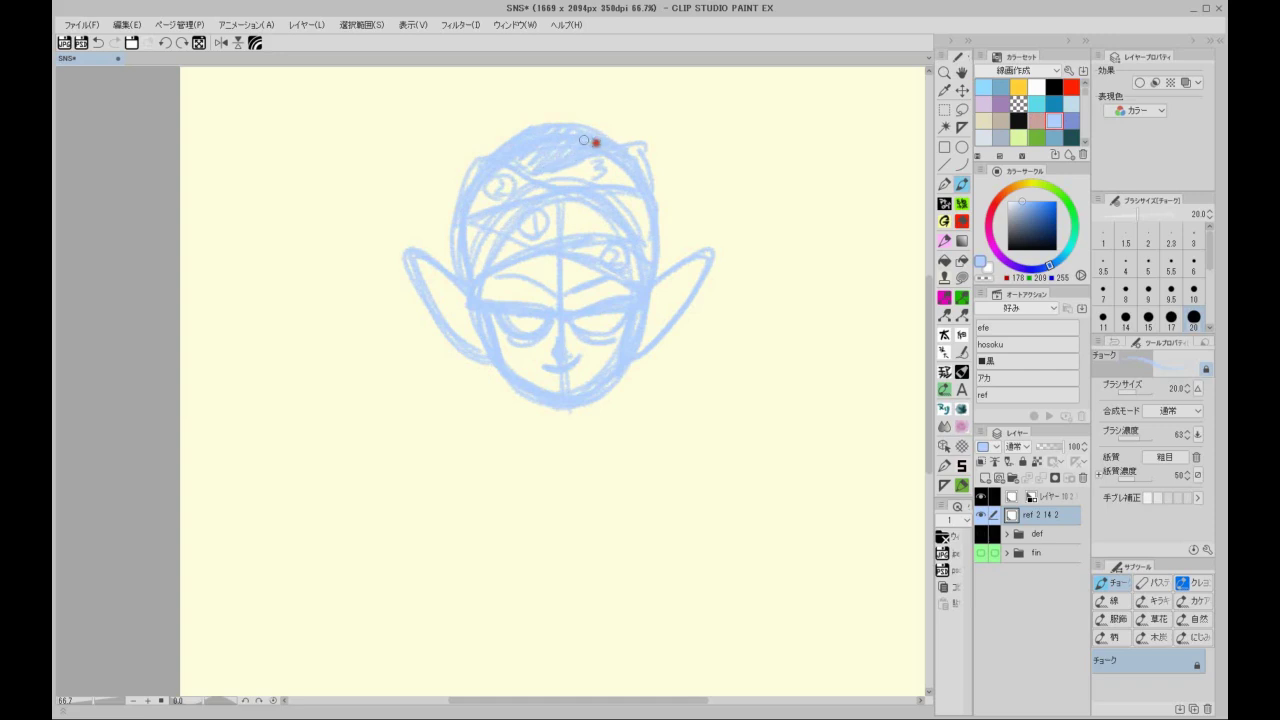
Step: Sketch the neck and a thick scarf wrapped around it, with curved folds beneath the chin
drag(670, 220, 695, 179)
drag(765, 288, 774, 263)
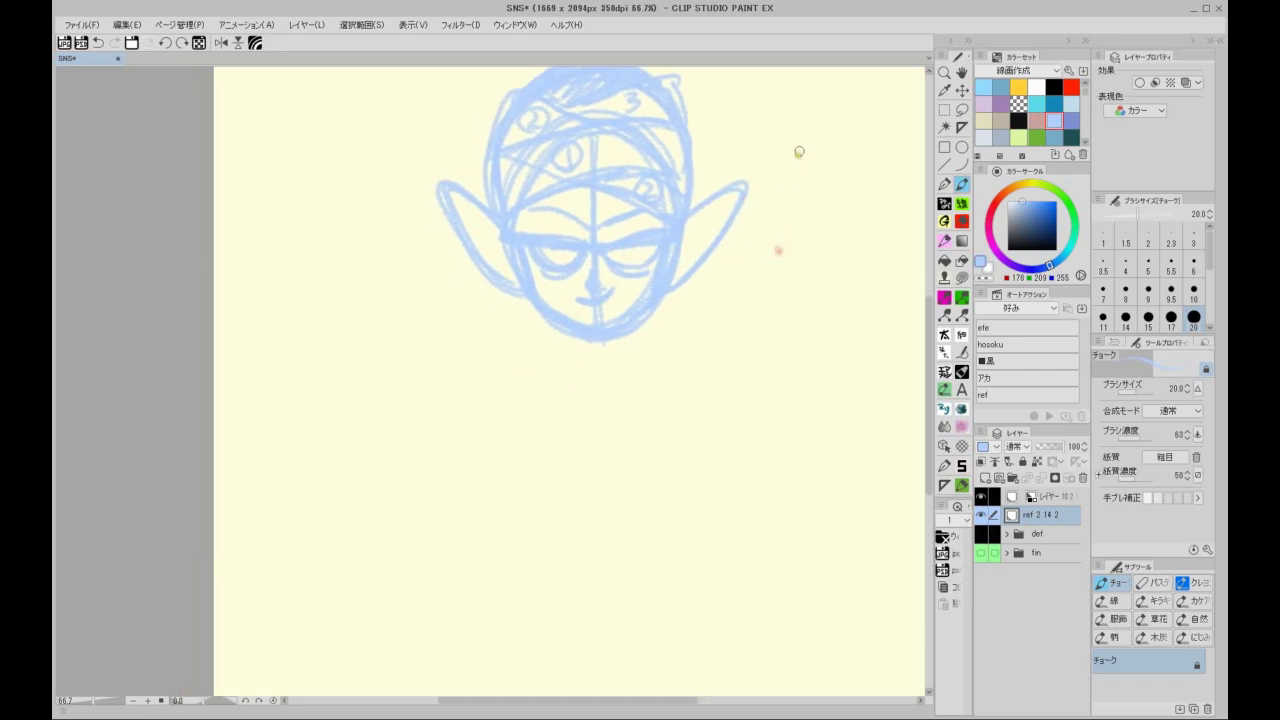
drag(560, 330, 655, 329)
mouse_move(520, 322)
mouse_down()
mouse_move(520, 375)
mouse_move(614, 391)
mouse_move(656, 387)
mouse_move(642, 321)
mouse_move(671, 346)
mouse_move(652, 395)
mouse_move(536, 418)
mouse_up()
mouse_move(508, 362)
mouse_down()
mouse_move(633, 381)
mouse_move(611, 377)
mouse_move(655, 420)
mouse_move(682, 374)
mouse_up()
drag(654, 430, 536, 414)
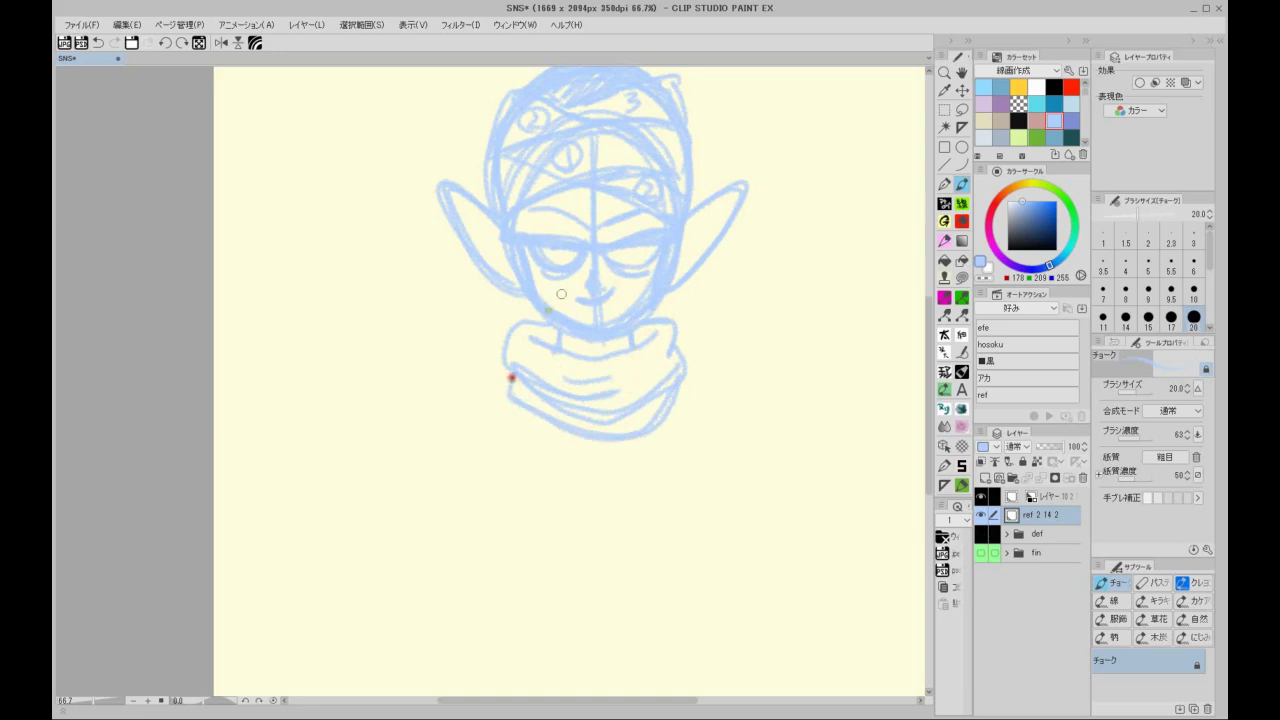
drag(633, 366, 656, 342)
mouse_move(505, 348)
mouse_down()
mouse_move(502, 415)
mouse_move(679, 409)
mouse_move(624, 452)
mouse_up()
drag(545, 419, 655, 429)
Step: Sketch the cloak over both shoulders with drape folds and a curved hem across the chest
mouse_move(686, 348)
mouse_down()
mouse_move(770, 326)
mouse_move(792, 450)
mouse_up()
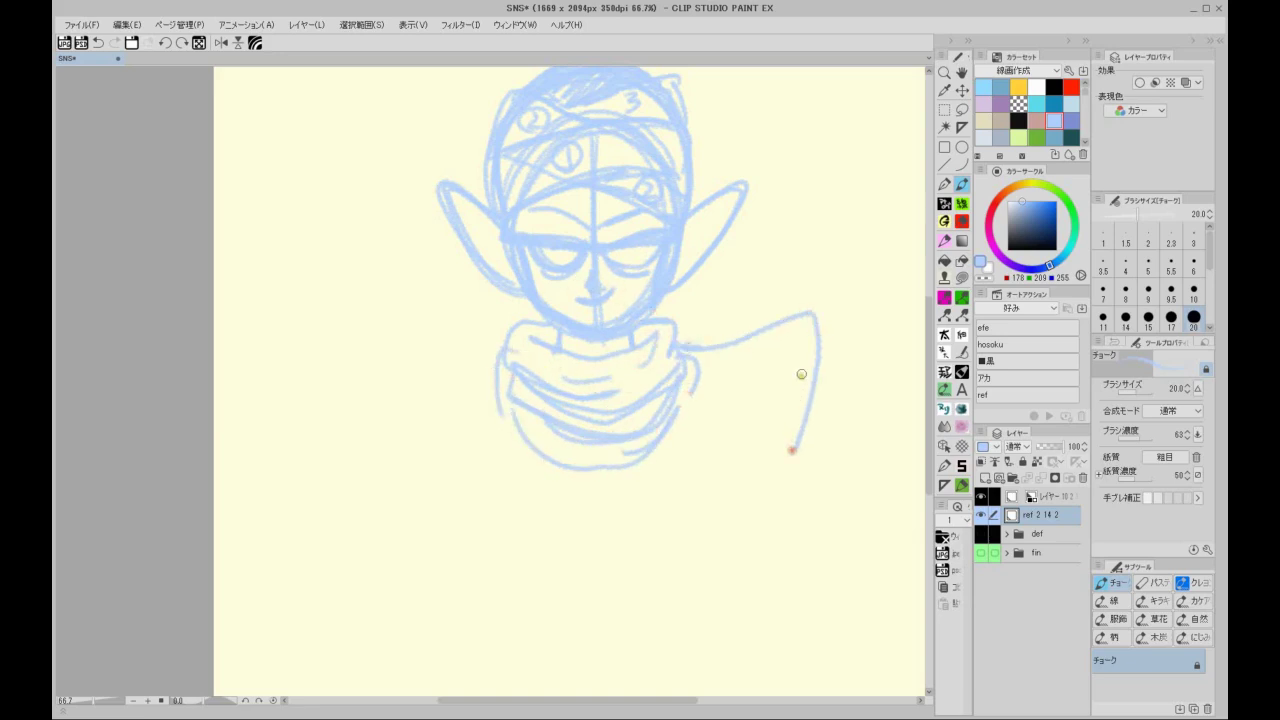
key(ctrl+z)
mouse_move(680, 348)
mouse_down()
mouse_move(752, 343)
mouse_move(715, 386)
mouse_move(708, 432)
mouse_up()
mouse_move(737, 333)
mouse_down()
mouse_move(771, 331)
mouse_move(808, 417)
mouse_up()
mouse_move(716, 479)
mouse_down()
mouse_move(809, 343)
mouse_move(801, 423)
mouse_up()
mouse_move(507, 350)
mouse_down()
mouse_move(468, 358)
mouse_move(482, 355)
mouse_move(456, 400)
mouse_up()
mouse_move(460, 351)
mouse_down()
mouse_move(422, 452)
mouse_move(398, 326)
mouse_move(418, 448)
mouse_up()
mouse_move(400, 352)
mouse_down()
mouse_move(501, 492)
mouse_move(572, 493)
mouse_up()
mouse_move(492, 410)
mouse_down()
mouse_move(680, 442)
mouse_move(659, 483)
mouse_move(497, 464)
mouse_move(584, 521)
mouse_move(689, 487)
mouse_move(726, 446)
mouse_up()
Step: Save the rough bust sketch
drag(791, 250, 779, 295)
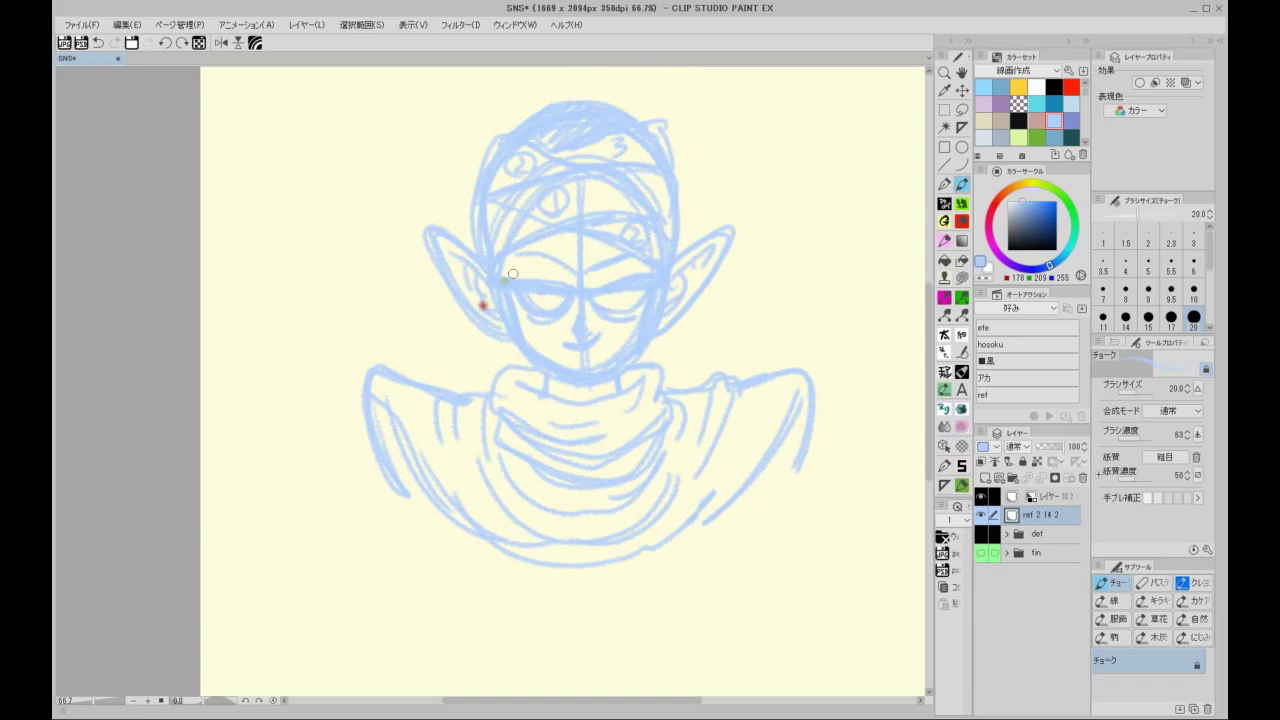
scroll(560, 293, up, 1)
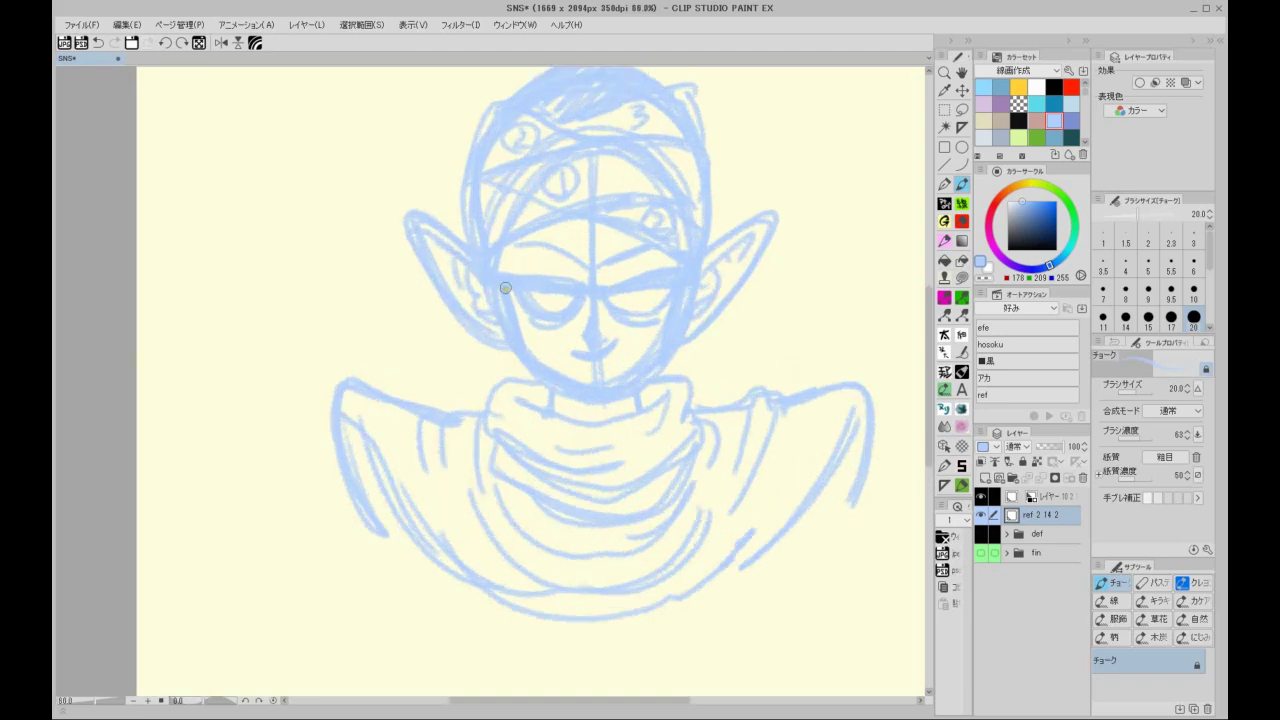
scroll(675, 278, up, 1)
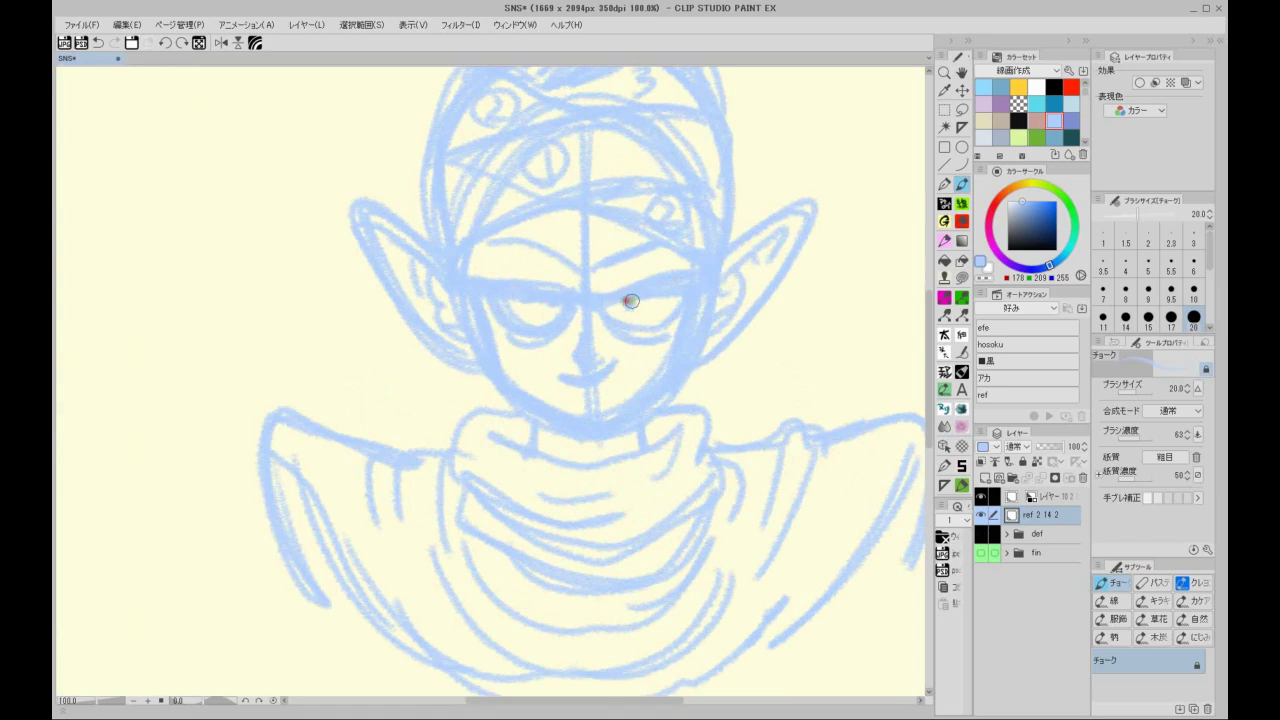
scroll(623, 294, down, 2)
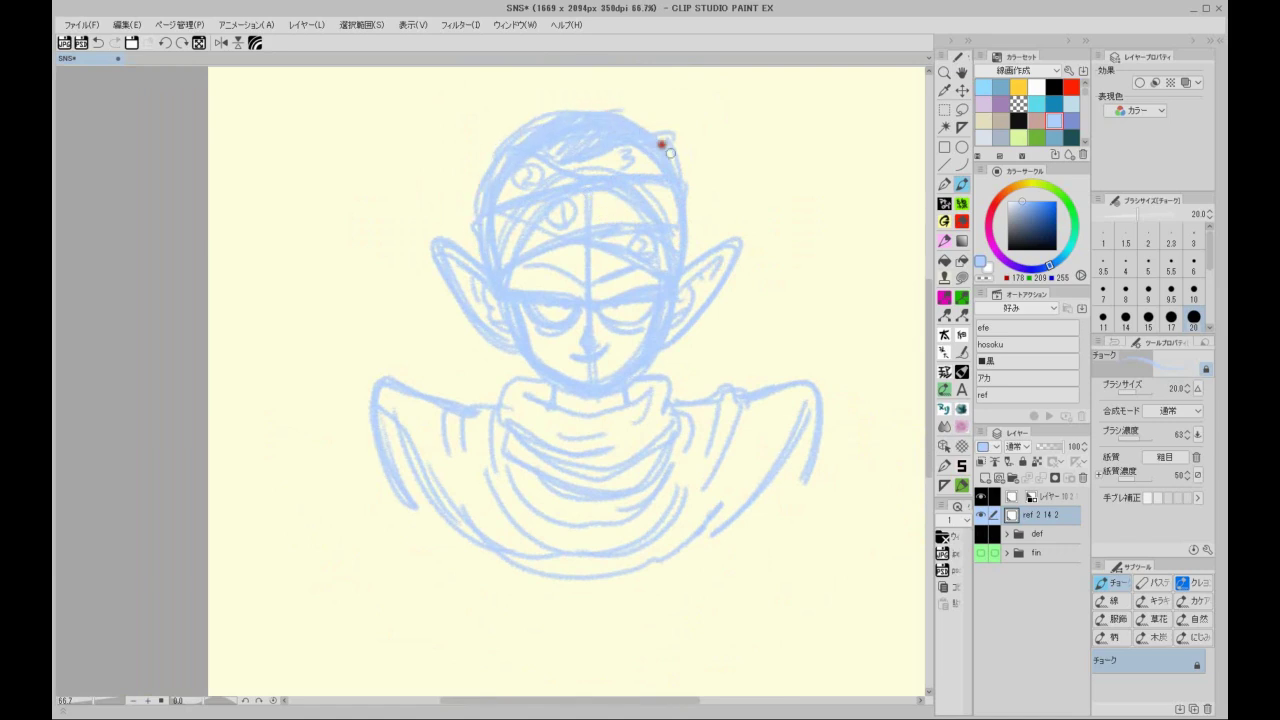
key(ctrl+s)
scroll(690, 268, down, 2)
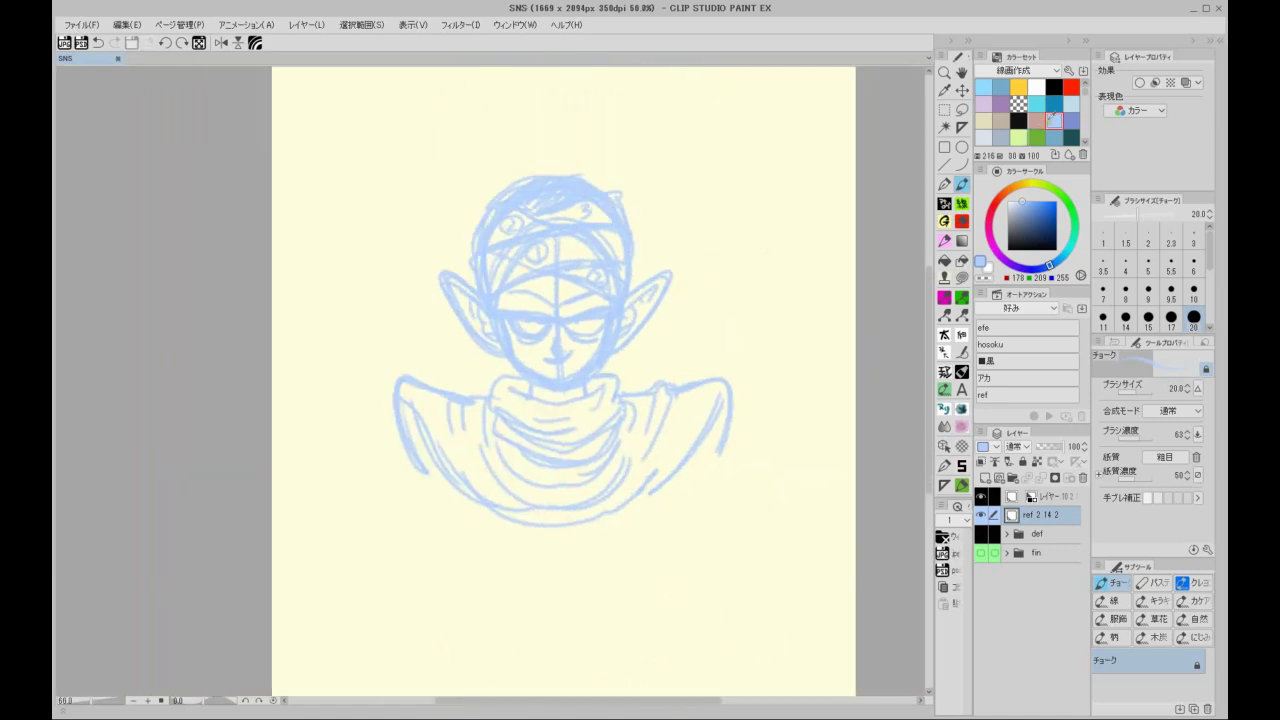
Step: Pick the darker periwinkle blue and trace the angled upper eyelid line across both eyes with the Chalk brush
key(ctrl+plus)
key(ctrl+plus)
click(1071, 121)
key(ctrl+plus)
key(ctrl+plus)
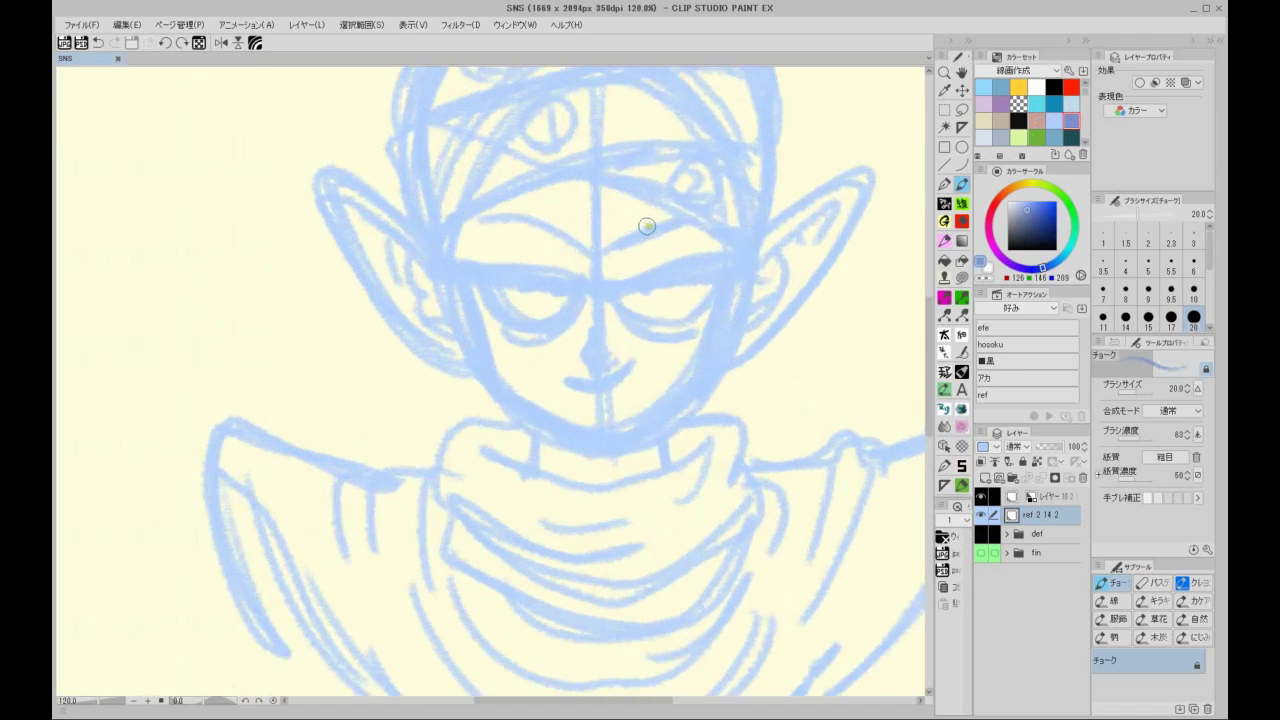
drag(650, 226, 636, 311)
key(minus)
key(minus)
mouse_move(412, 338)
mouse_down()
mouse_move(427, 378)
mouse_move(600, 345)
mouse_move(566, 348)
mouse_move(680, 235)
mouse_move(704, 262)
mouse_up()
mouse_move(594, 348)
mouse_down()
mouse_move(612, 352)
mouse_move(682, 276)
mouse_up()
Step: Outline the lower lids of both eyes and add the bags beneath them
drag(592, 350, 688, 333)
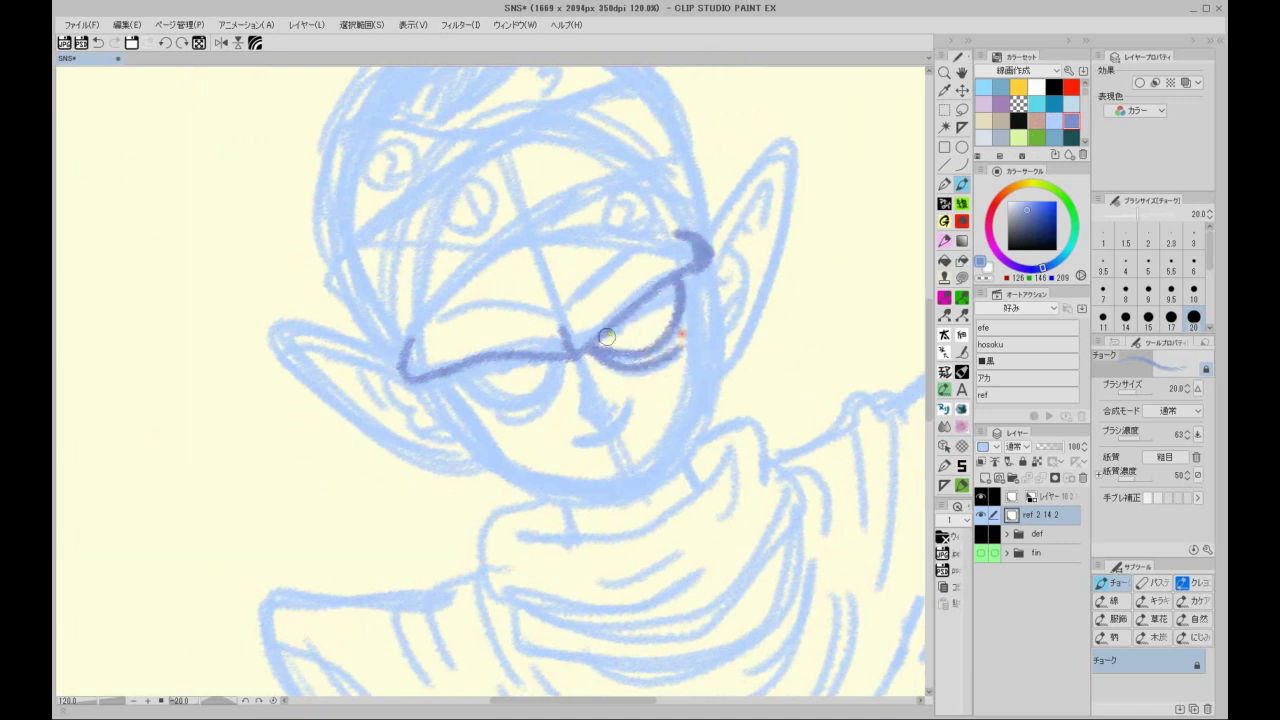
drag(456, 364, 563, 357)
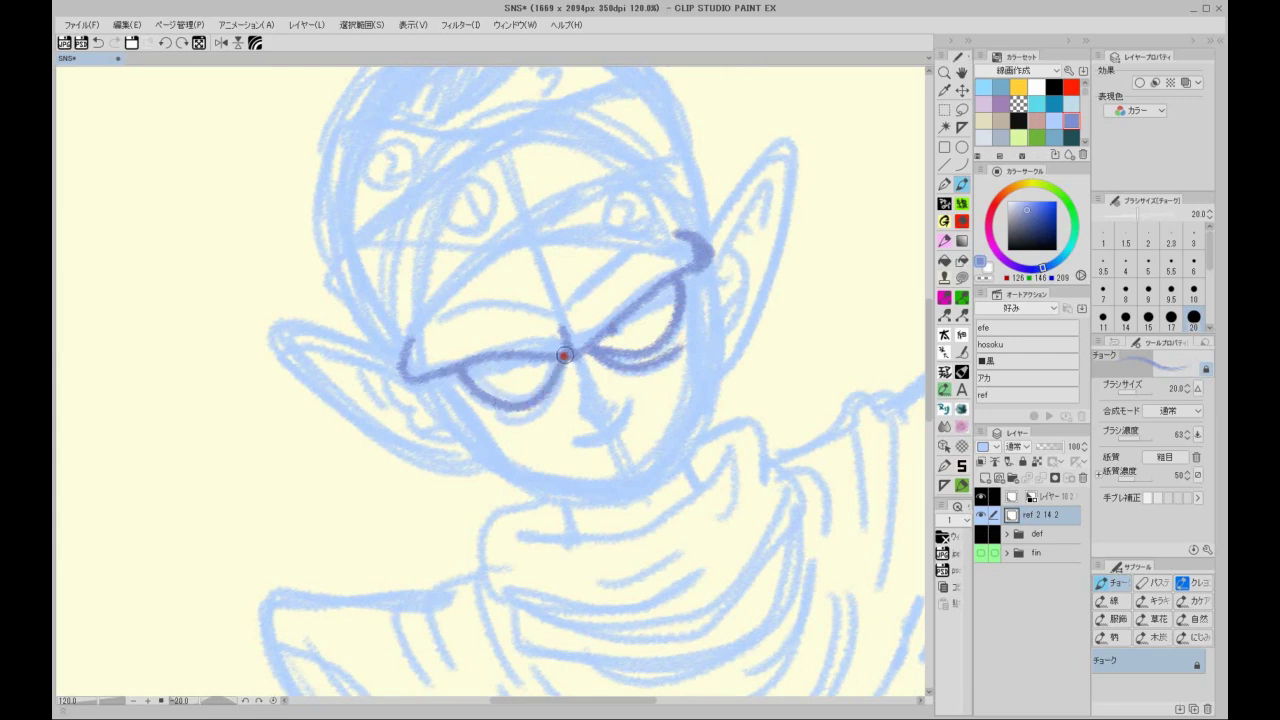
drag(496, 424, 565, 363)
Step: Outline the tapered cheeks and chin, and add arrows pointing down along both sides of the jaw
drag(660, 377, 609, 303)
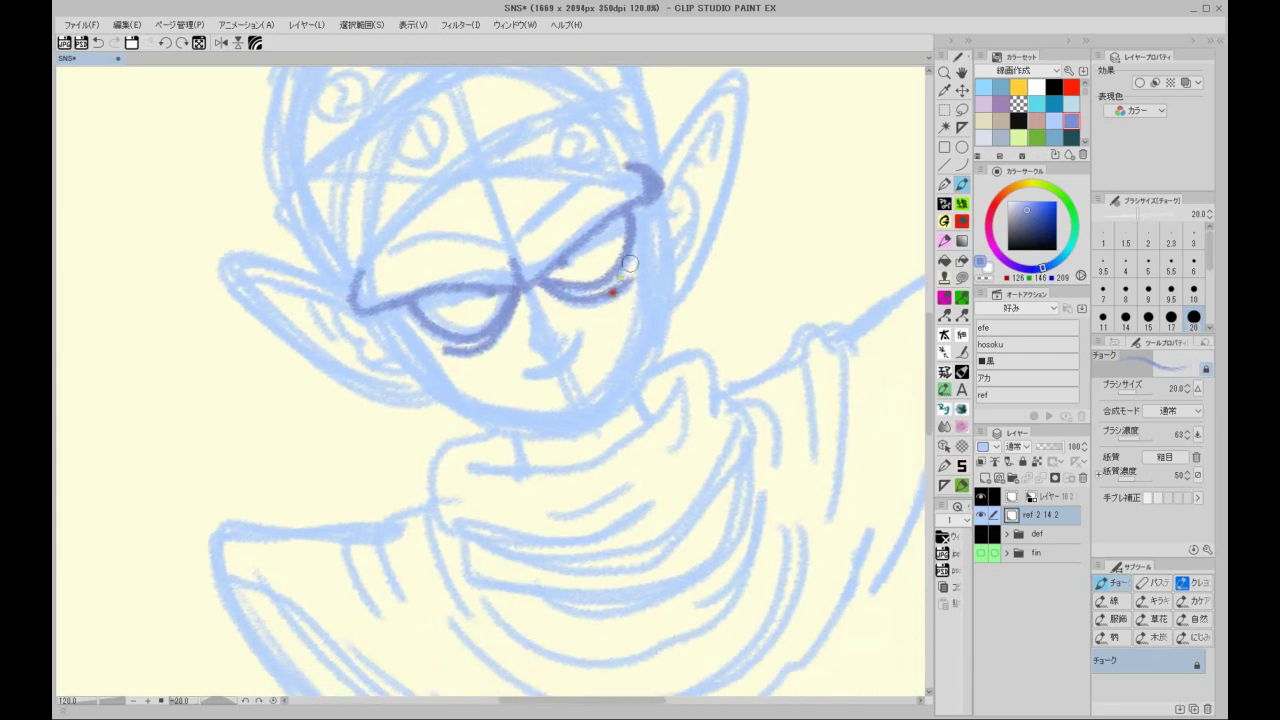
mouse_move(399, 320)
mouse_down()
mouse_move(449, 397)
mouse_move(491, 420)
mouse_up()
key(ctrl+z)
mouse_move(377, 315)
mouse_down()
mouse_move(458, 402)
mouse_move(568, 426)
mouse_move(600, 400)
mouse_move(643, 251)
mouse_move(655, 312)
mouse_up()
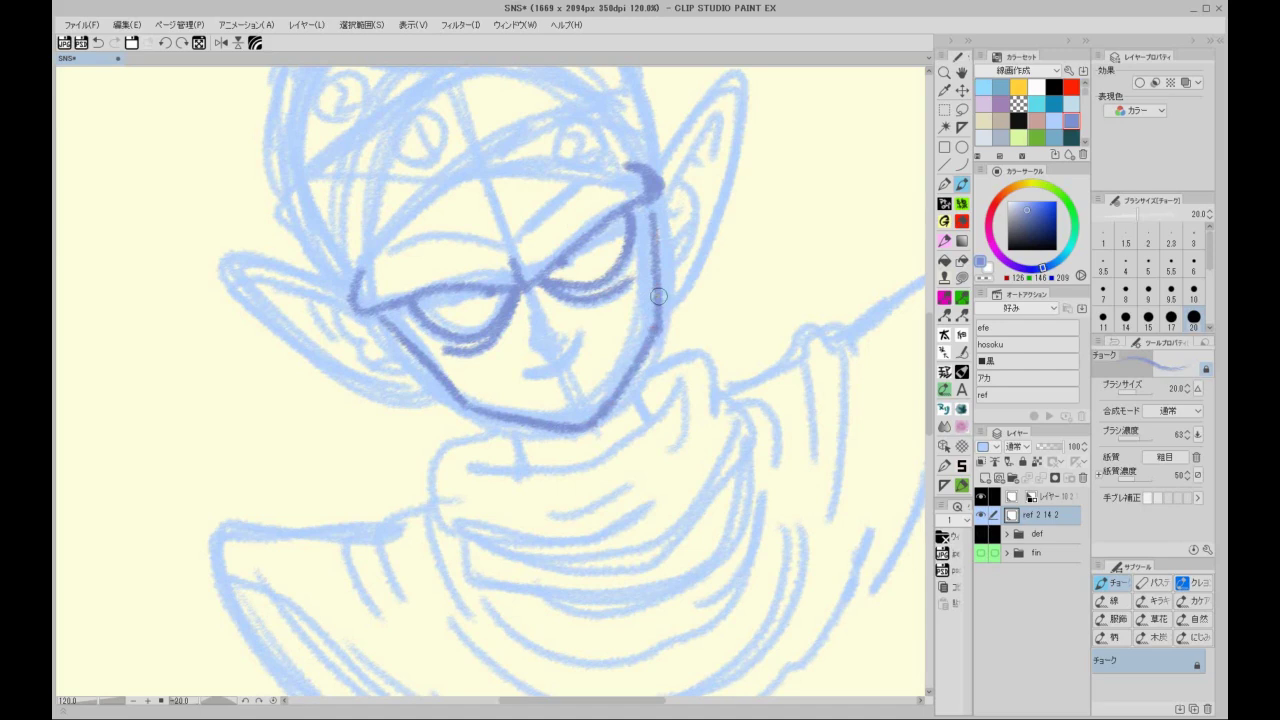
mouse_move(686, 266)
mouse_down()
mouse_move(680, 331)
mouse_move(703, 335)
mouse_up()
mouse_move(396, 406)
mouse_down()
mouse_move(461, 447)
mouse_move(434, 450)
mouse_up()
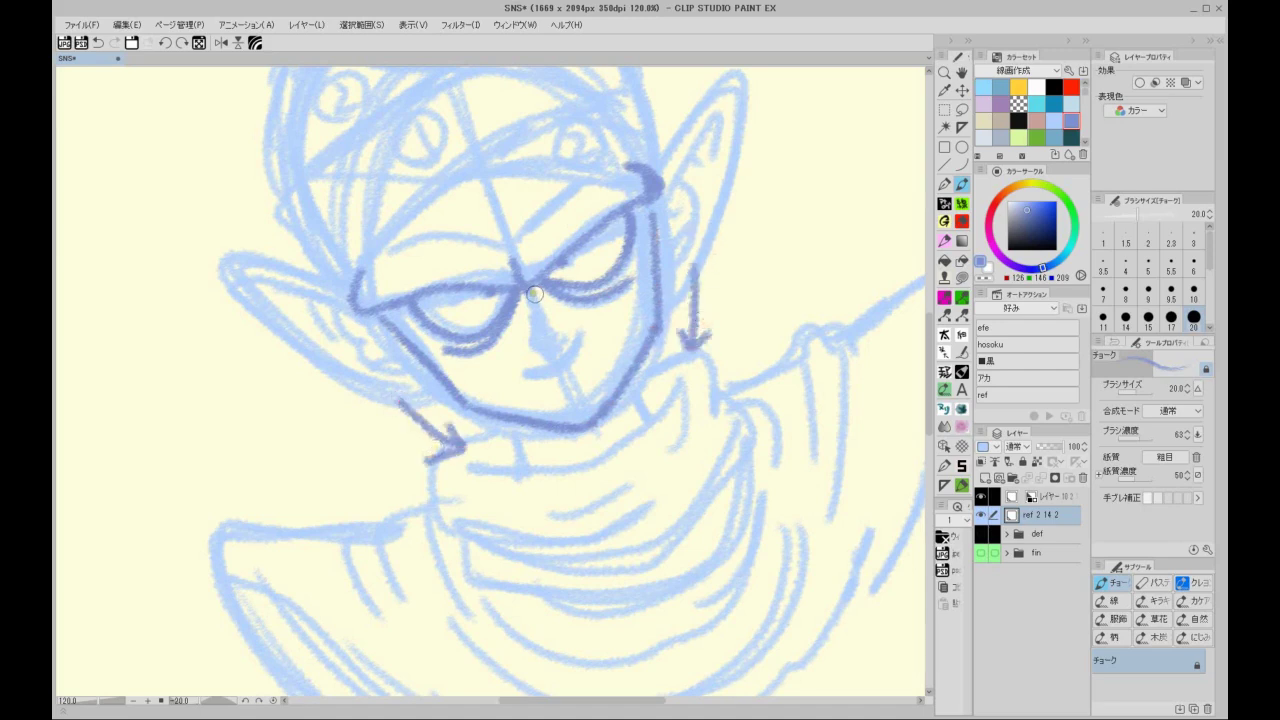
Step: Sketch the bridge and tip of the nose in periwinkle chalk
scroll(543, 288, up, 1)
mouse_move(533, 314)
mouse_down()
mouse_move(551, 368)
mouse_move(571, 357)
mouse_up()
scroll(584, 345, up, 1)
Step: Switch to the アナログ風のペン pen at size 2 in dark teal and outline the shadowed side of the nose
click(1071, 138)
key(ctrl+plus)
click(944, 184)
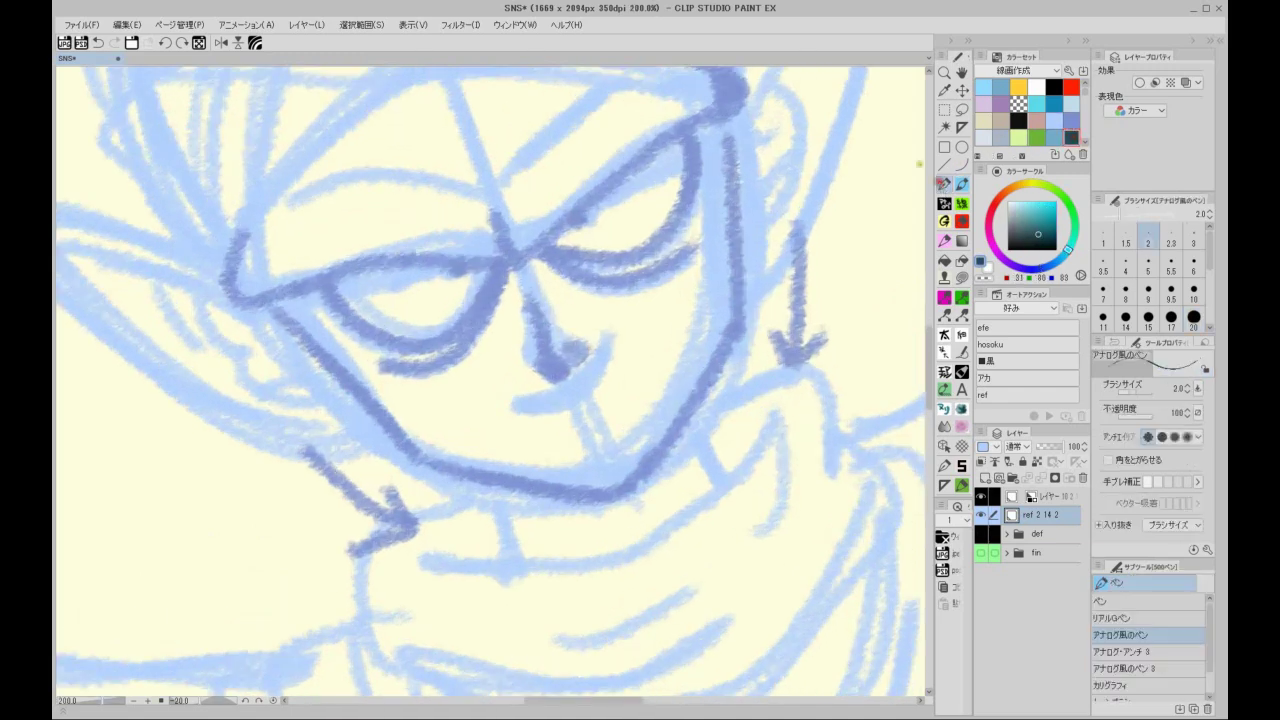
scroll(619, 171, up, 1)
drag(503, 323, 549, 431)
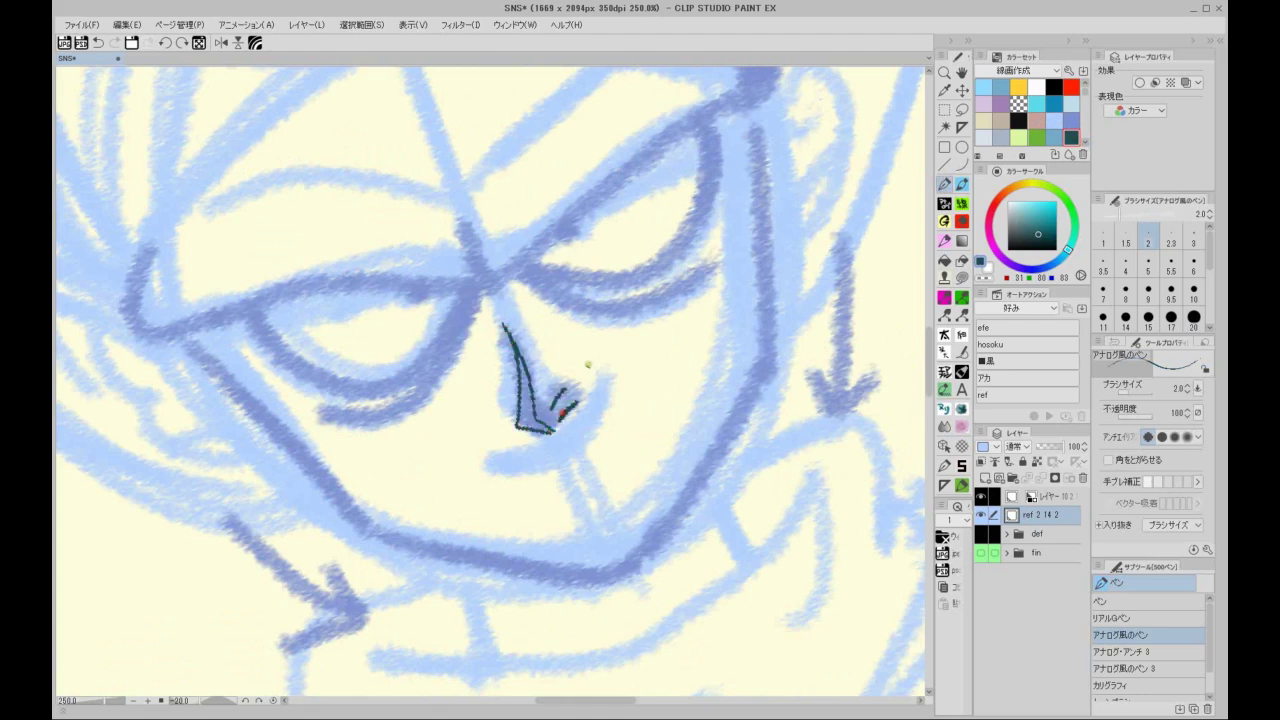
Step: Draw small arrows pointing at the nostril, and undo the lower one
drag(578, 368, 592, 390)
drag(626, 353, 571, 384)
scroll(630, 290, down, 1)
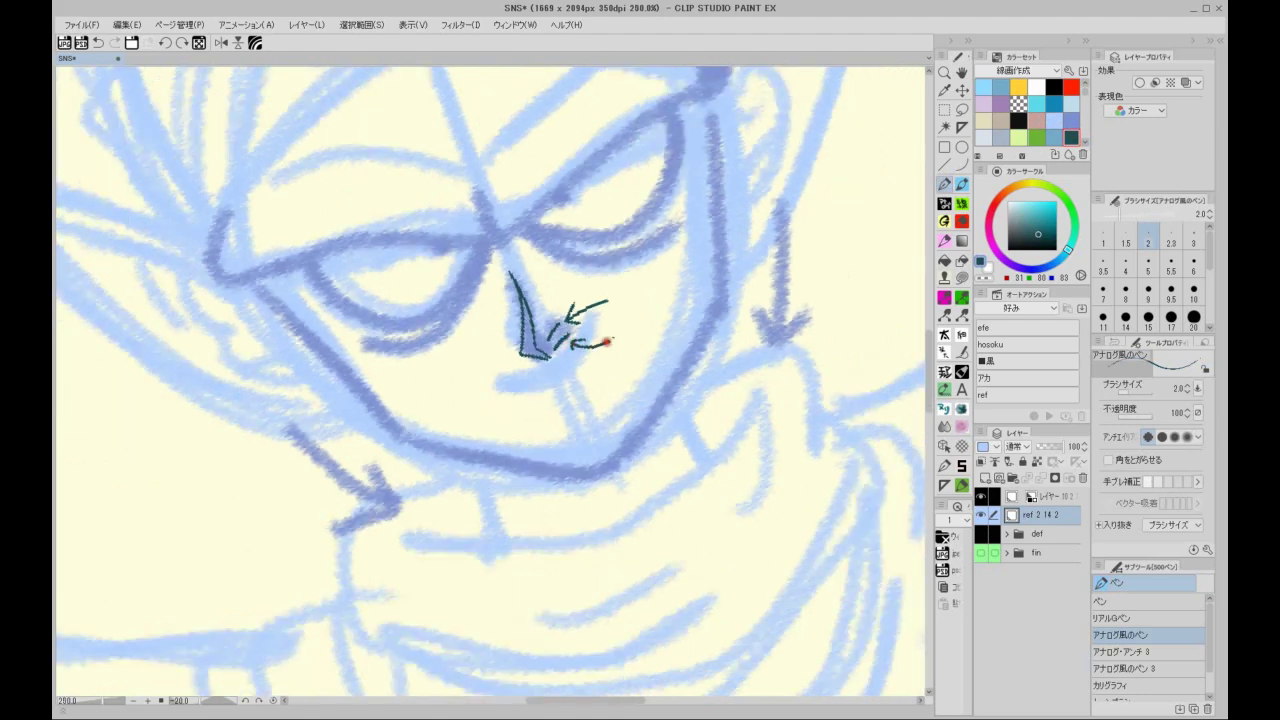
key(ctrl+z)
key(ctrl+z)
key(ctrl+z)
scroll(677, 226, down, 1)
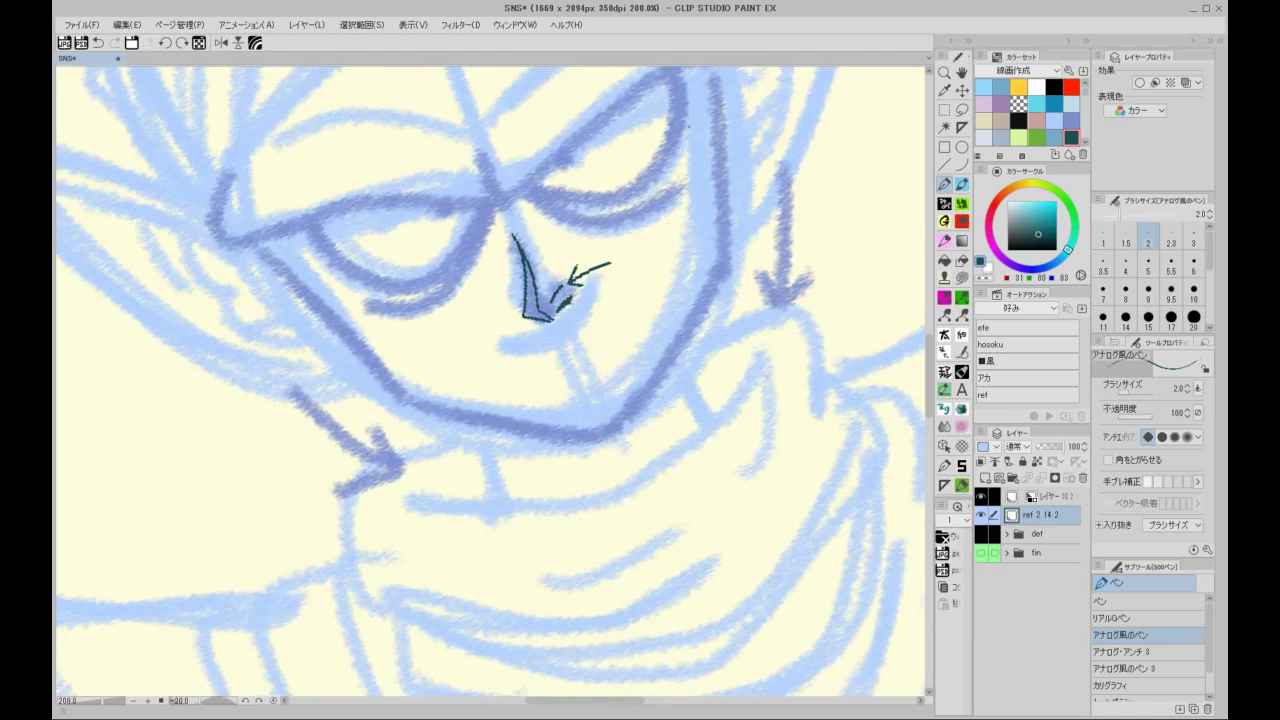
Step: Draw the curved mouth line and short lower-lip strokes beneath the nose with the dark teal pen
drag(628, 278, 648, 293)
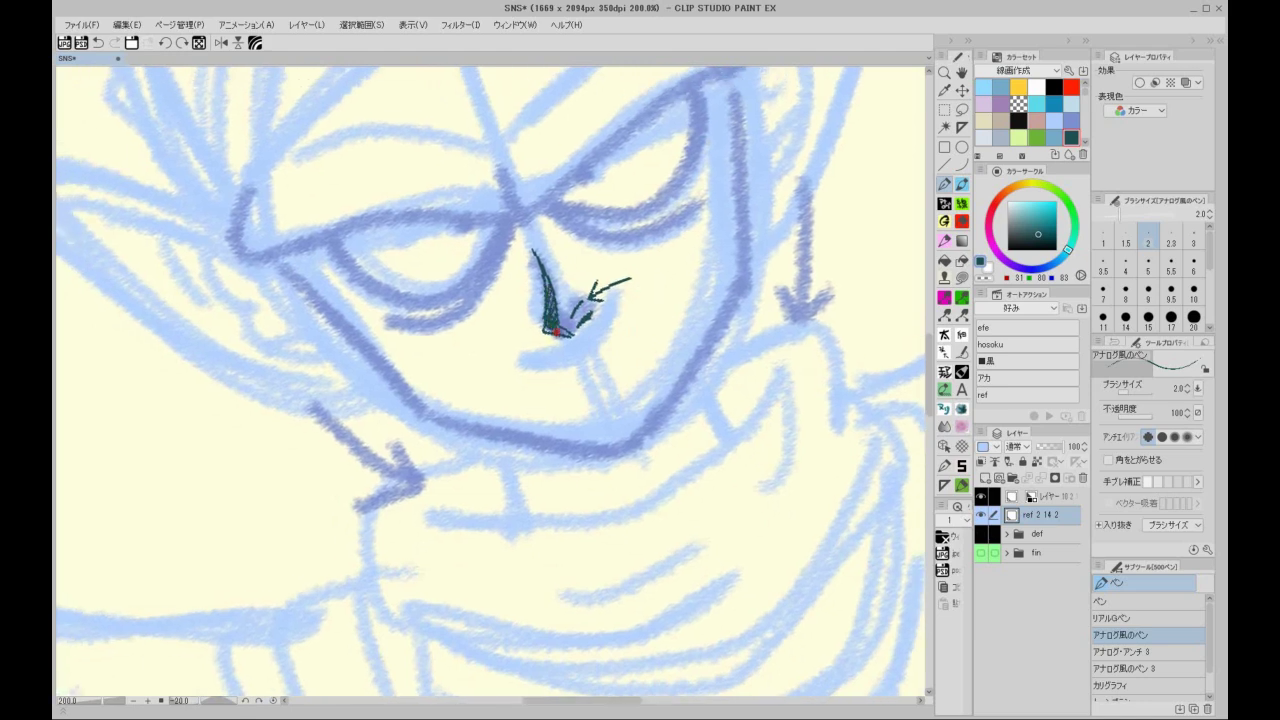
drag(542, 358, 620, 307)
key(ctrl+z)
drag(545, 357, 619, 309)
drag(580, 380, 618, 357)
scroll(626, 354, down, 5)
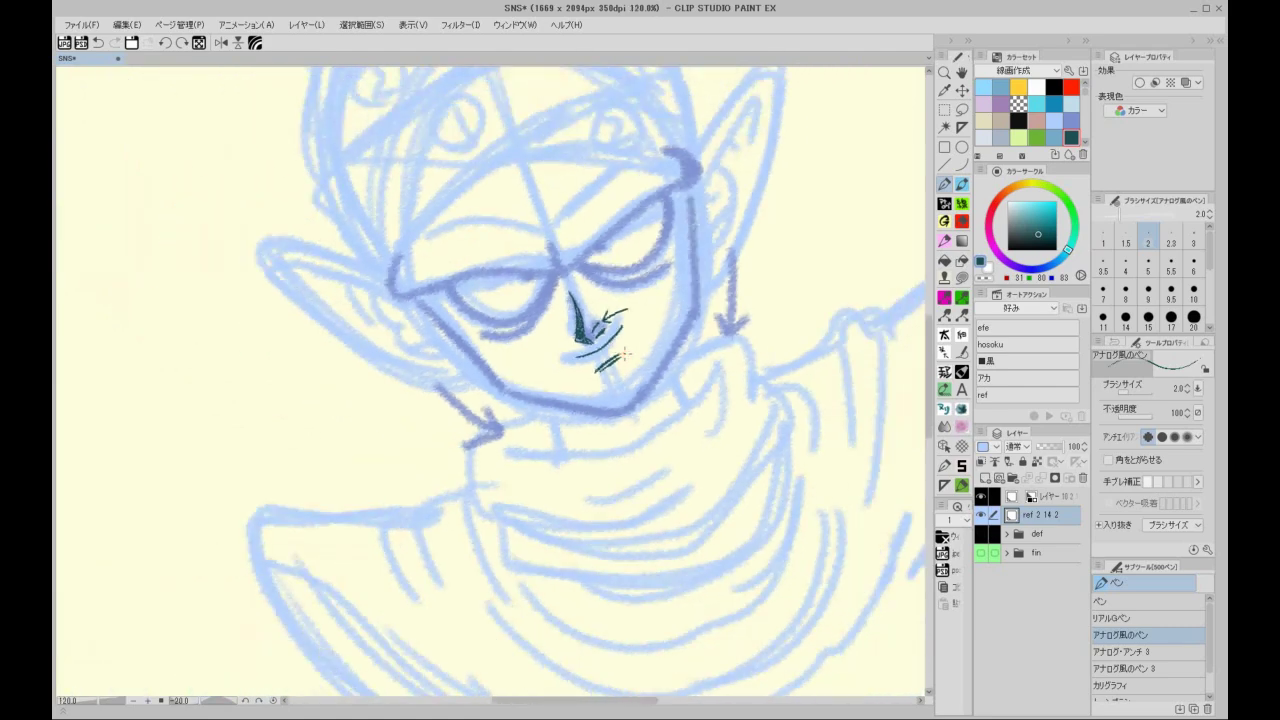
Step: Return to the periwinkle Chalk brush and draw the vertical crease between the brows on the forehead
key(asciicircum)
key(asciicircum)
key(asciicircum)
key(asciicircum)
key(asciicircum)
key(minus)
click(962, 185)
click(1071, 122)
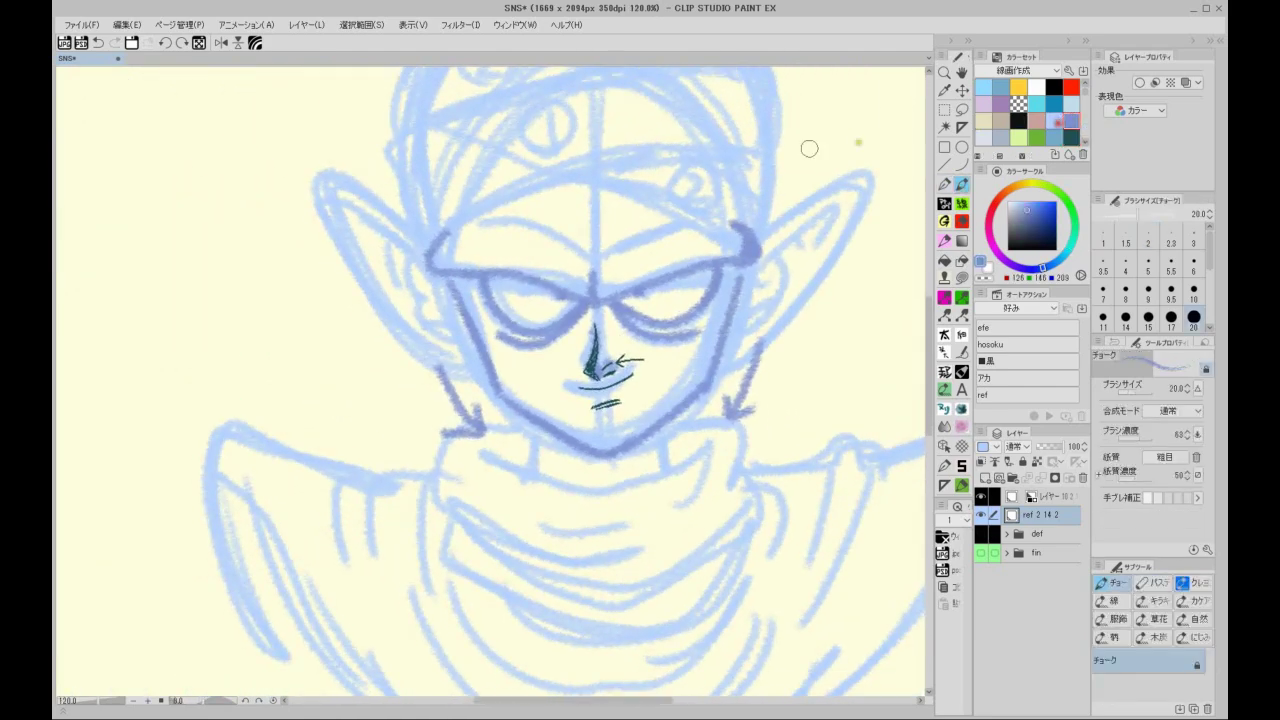
drag(725, 138, 680, 286)
key(minus)
key(minus)
key(minus)
key(minus)
drag(546, 350, 569, 406)
drag(546, 349, 569, 404)
Step: Draw both slanted, frowning eyebrows above the eyes
drag(575, 384, 617, 346)
drag(485, 389, 542, 387)
drag(501, 384, 558, 391)
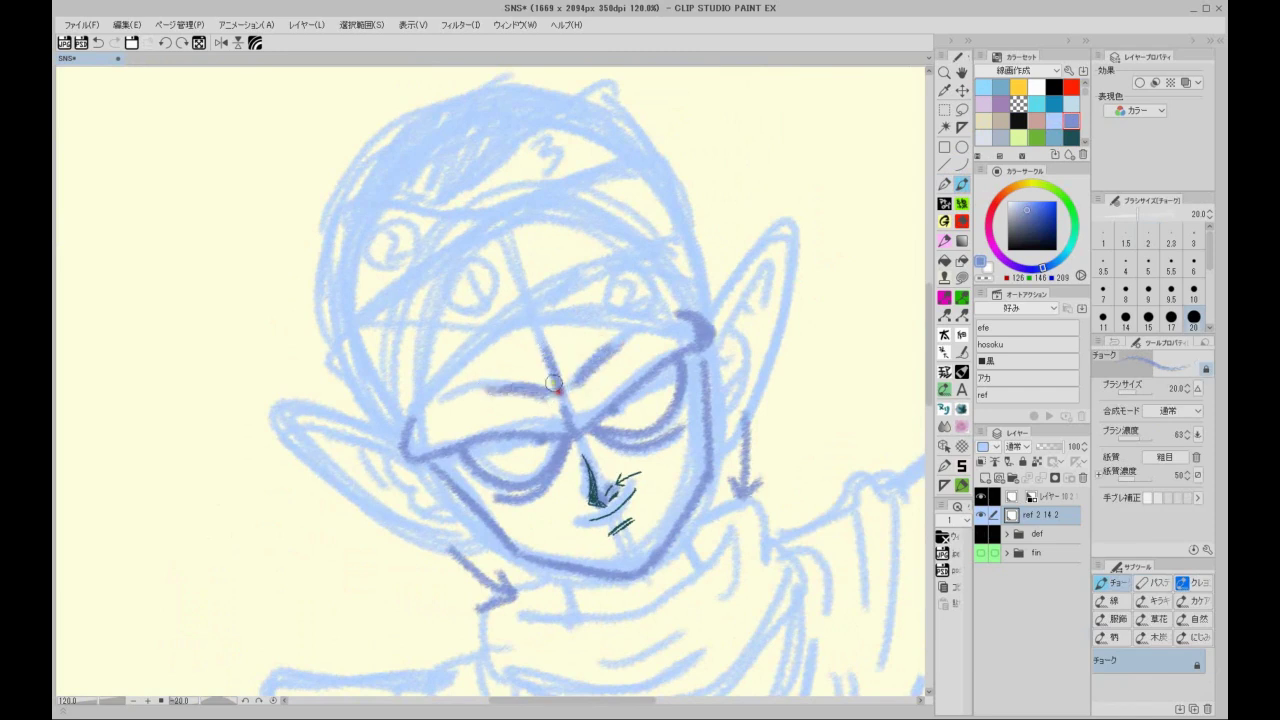
Step: Outline the wide headwrap band slanting across the forehead and add fold lines along its inside
scroll(553, 384, down, 1)
drag(640, 231, 672, 275)
key(minus)
key(minus)
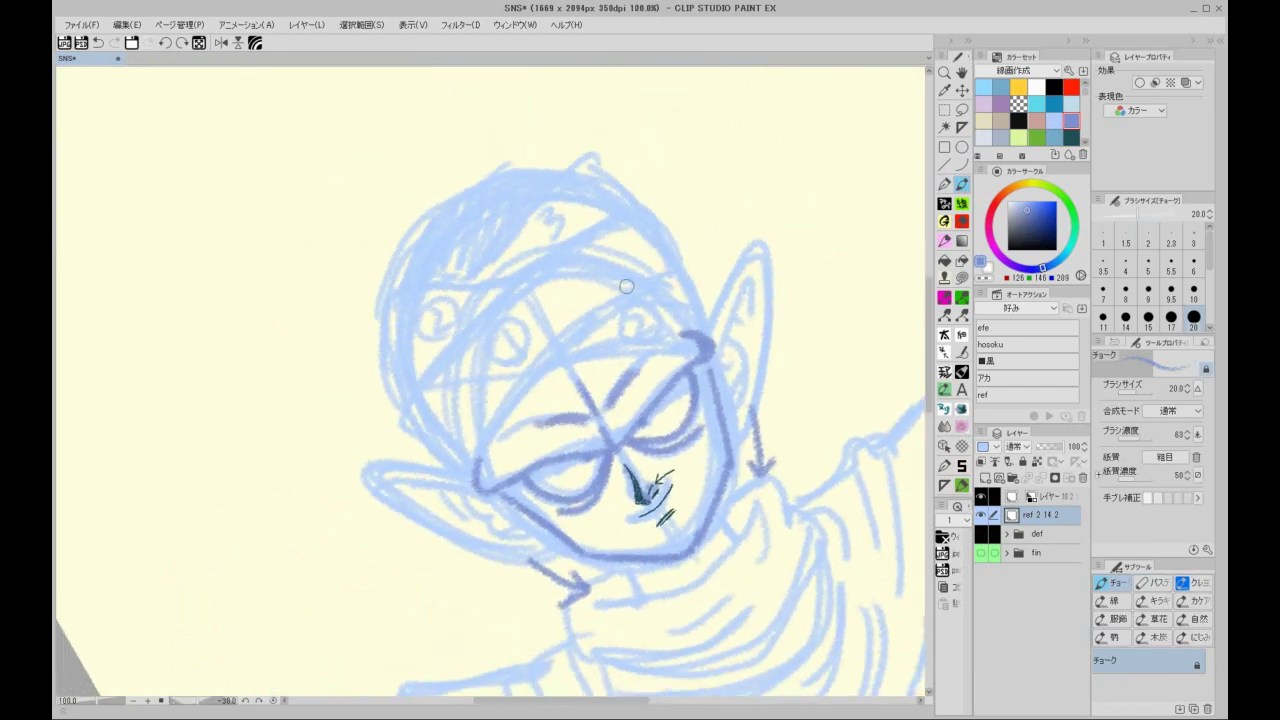
mouse_move(484, 454)
mouse_down()
mouse_move(586, 336)
mouse_move(682, 278)
mouse_up()
mouse_move(400, 404)
mouse_down()
mouse_move(463, 477)
mouse_move(492, 406)
mouse_up()
mouse_move(402, 408)
mouse_down()
mouse_move(394, 374)
mouse_move(586, 220)
mouse_move(654, 217)
mouse_move(670, 263)
mouse_move(618, 292)
mouse_up()
drag(464, 442, 518, 383)
mouse_move(417, 413)
mouse_down()
mouse_move(636, 221)
mouse_move(526, 302)
mouse_up()
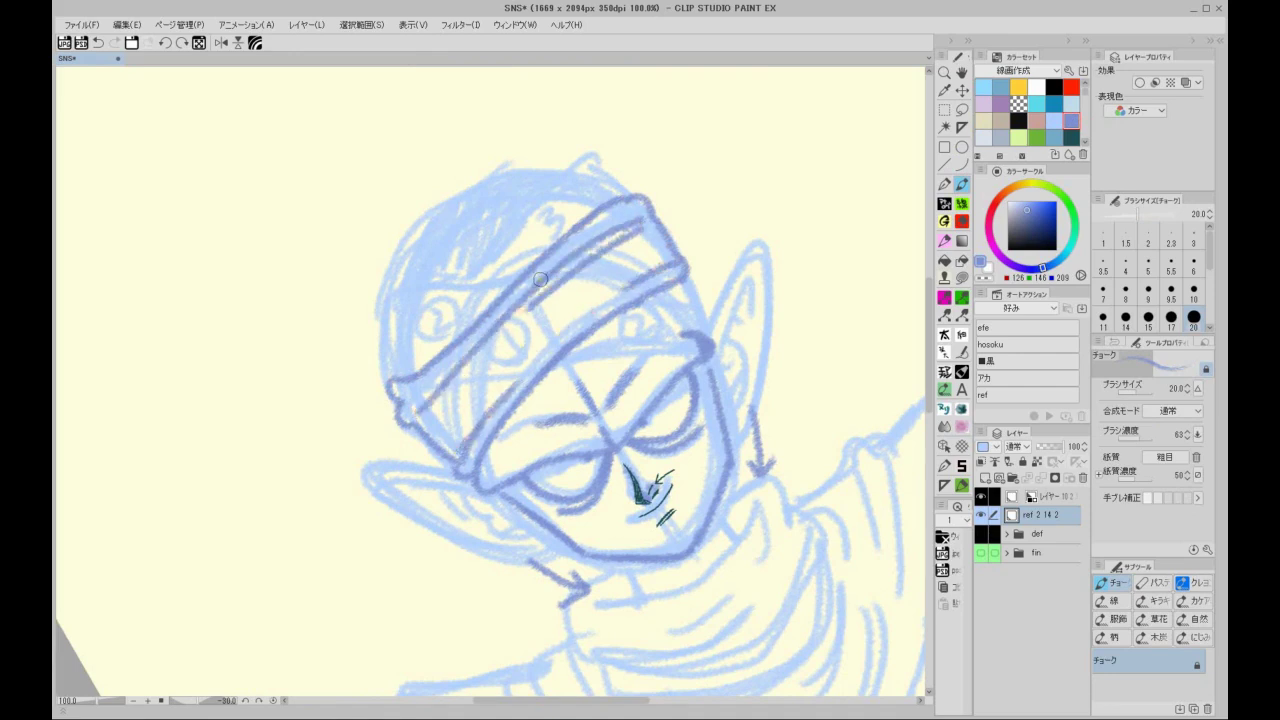
Step: Draw the headwrap's lower band edge over the right half of the forehead and extend the wrap's side edge
key(asciicircum)
key(asciicircum)
mouse_move(566, 382)
mouse_down()
mouse_move(651, 386)
mouse_move(706, 416)
mouse_up()
drag(647, 379, 708, 399)
drag(706, 350, 713, 414)
mouse_move(616, 226)
mouse_down()
mouse_move(646, 255)
mouse_move(723, 264)
mouse_up()
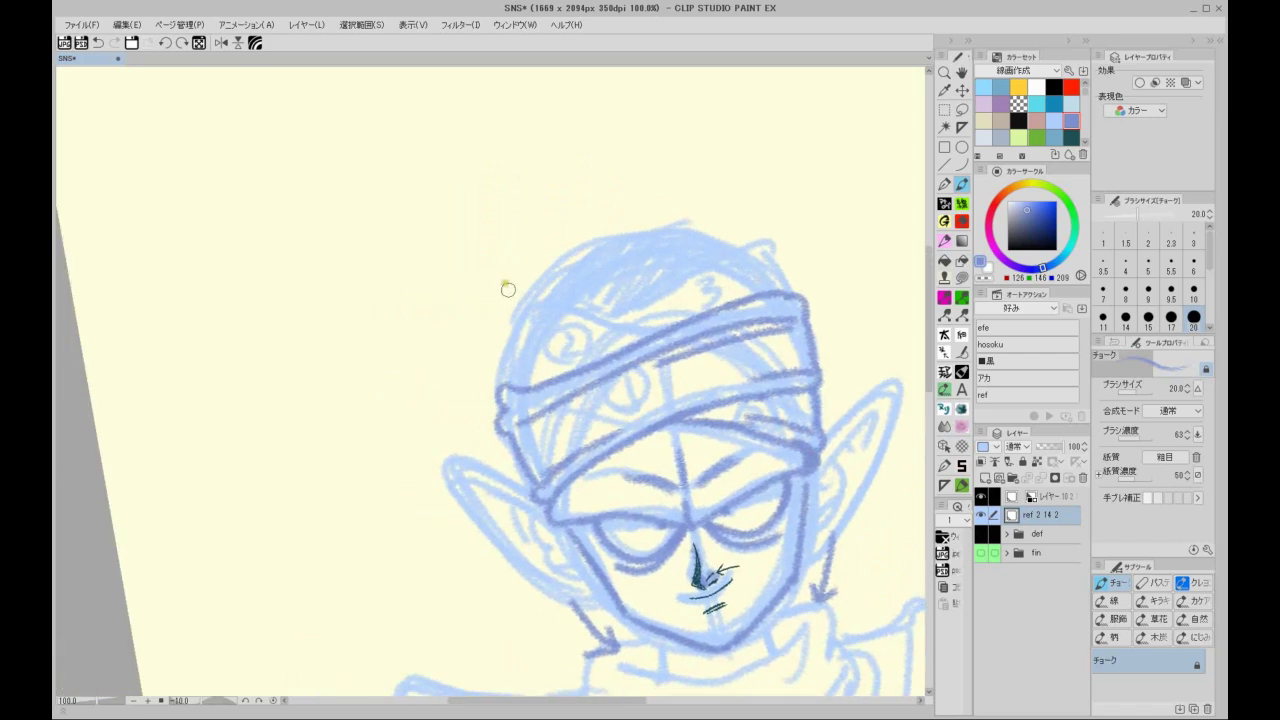
Step: Draw the upper headwrap bands crossing over the slanted band near the hairline
mouse_move(496, 371)
mouse_down()
mouse_move(532, 283)
mouse_move(688, 324)
mouse_up()
drag(522, 299, 654, 334)
drag(608, 354, 526, 339)
mouse_move(622, 304)
mouse_down()
mouse_move(777, 251)
mouse_move(716, 305)
mouse_up()
Step: Outline and hatch the short hair above the headwrap, and complete the wrap's side contours and fold lines
mouse_move(536, 277)
mouse_down()
mouse_move(571, 234)
mouse_move(723, 217)
mouse_move(746, 243)
mouse_move(741, 228)
mouse_up()
mouse_move(560, 258)
mouse_down()
mouse_move(534, 262)
mouse_move(569, 277)
mouse_move(666, 203)
mouse_move(645, 278)
mouse_move(740, 238)
mouse_up()
drag(769, 375, 750, 251)
mouse_move(549, 333)
mouse_down()
mouse_move(665, 270)
mouse_move(693, 301)
mouse_up()
mouse_move(511, 430)
mouse_down()
mouse_move(476, 397)
mouse_move(461, 314)
mouse_move(491, 233)
mouse_move(469, 256)
mouse_move(522, 206)
mouse_move(612, 165)
mouse_move(762, 215)
mouse_move(782, 246)
mouse_move(795, 338)
mouse_up()
drag(773, 248, 789, 266)
mouse_move(795, 338)
mouse_down()
mouse_move(788, 403)
mouse_move(753, 210)
mouse_up()
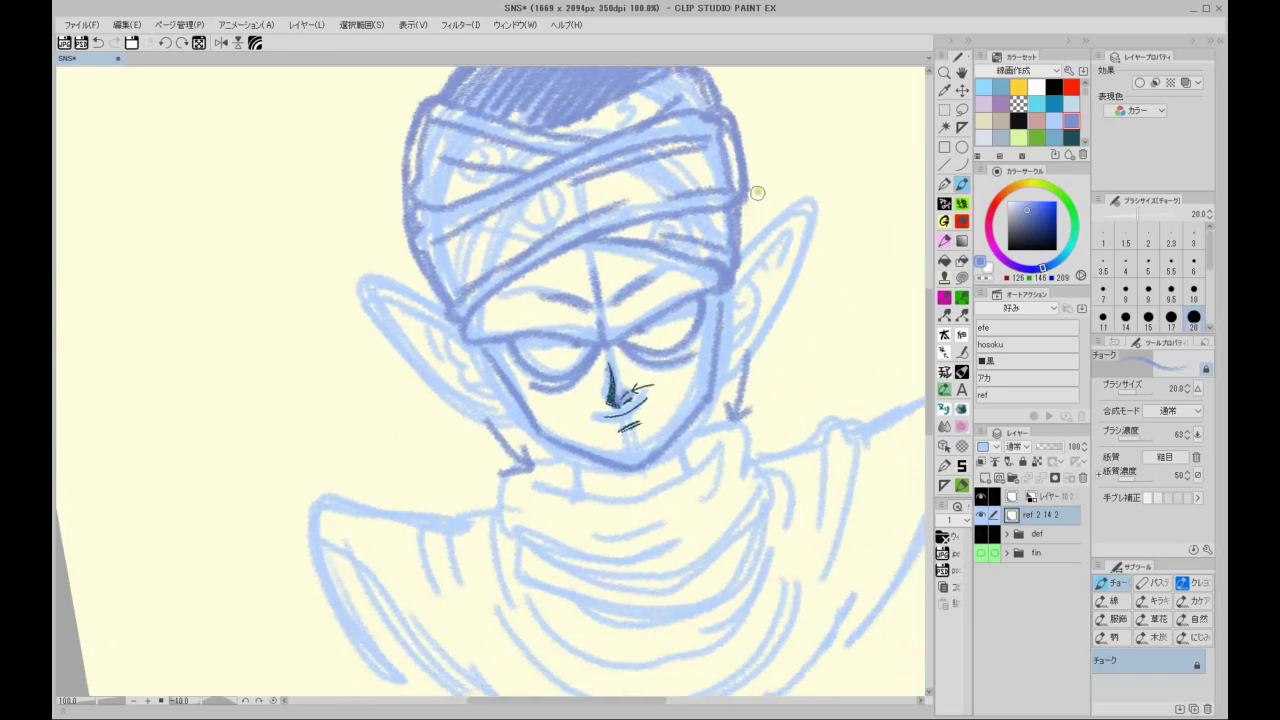
Step: Outline both pointed ears and add their inner contour lines
mouse_move(716, 318)
mouse_down()
mouse_move(748, 256)
mouse_move(786, 217)
mouse_move(751, 352)
mouse_move(721, 377)
mouse_move(724, 309)
mouse_move(784, 246)
mouse_move(744, 288)
mouse_move(718, 357)
mouse_move(732, 328)
mouse_up()
mouse_move(452, 322)
mouse_down()
mouse_move(360, 299)
mouse_move(431, 372)
mouse_move(516, 411)
mouse_move(463, 403)
mouse_move(370, 289)
mouse_move(473, 351)
mouse_up()
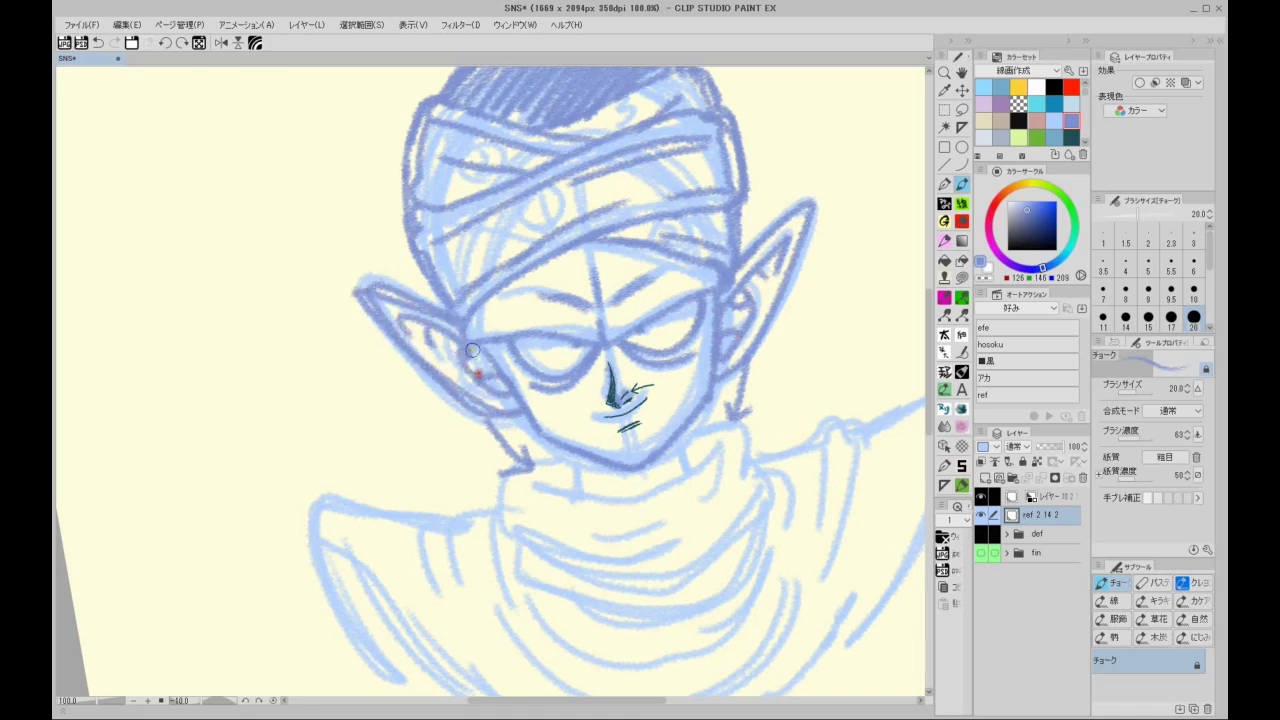
scroll(510, 220, down, 2)
mouse_move(405, 281)
mouse_down()
mouse_move(447, 298)
mouse_move(389, 311)
mouse_move(513, 388)
mouse_up()
mouse_move(754, 243)
mouse_down()
mouse_move(811, 178)
mouse_move(730, 362)
mouse_up()
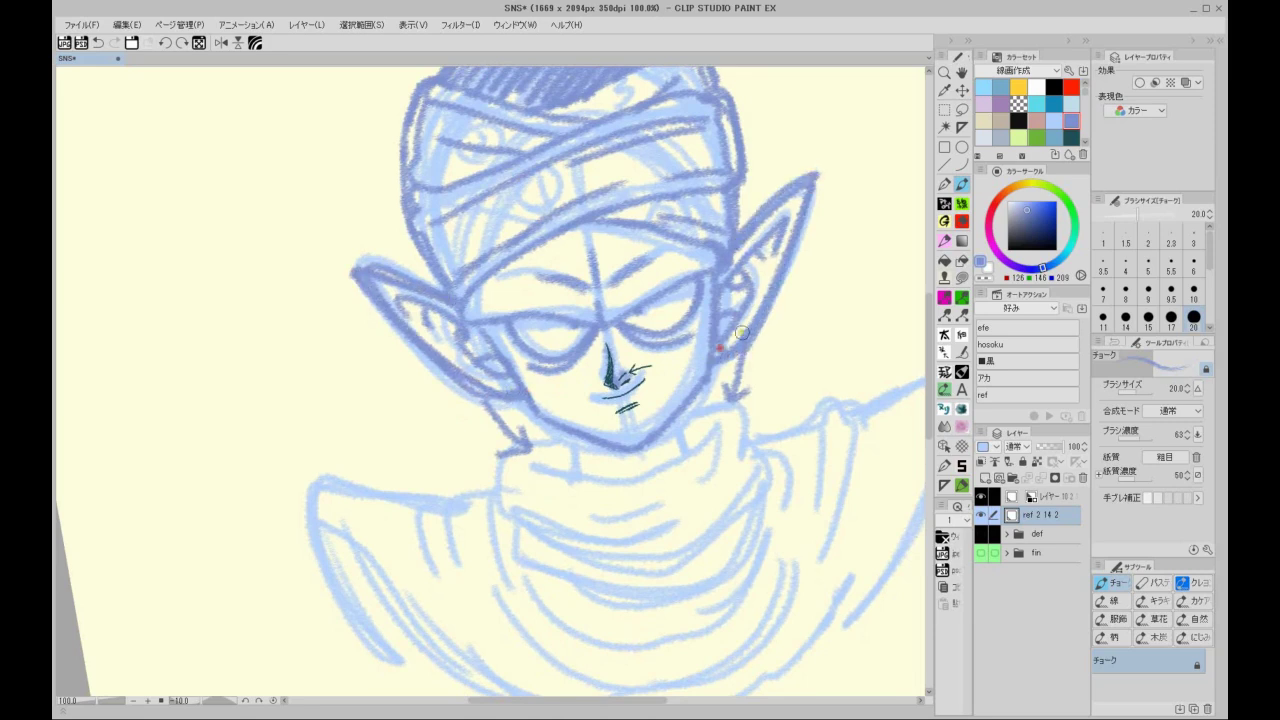
Step: Draw the neck lines beneath the jaw and outline the scarf's upper roll around them
scroll(750, 300, down, 3)
mouse_move(579, 364)
mouse_down()
mouse_move(584, 402)
mouse_move(727, 348)
mouse_move(688, 346)
mouse_move(692, 380)
mouse_up()
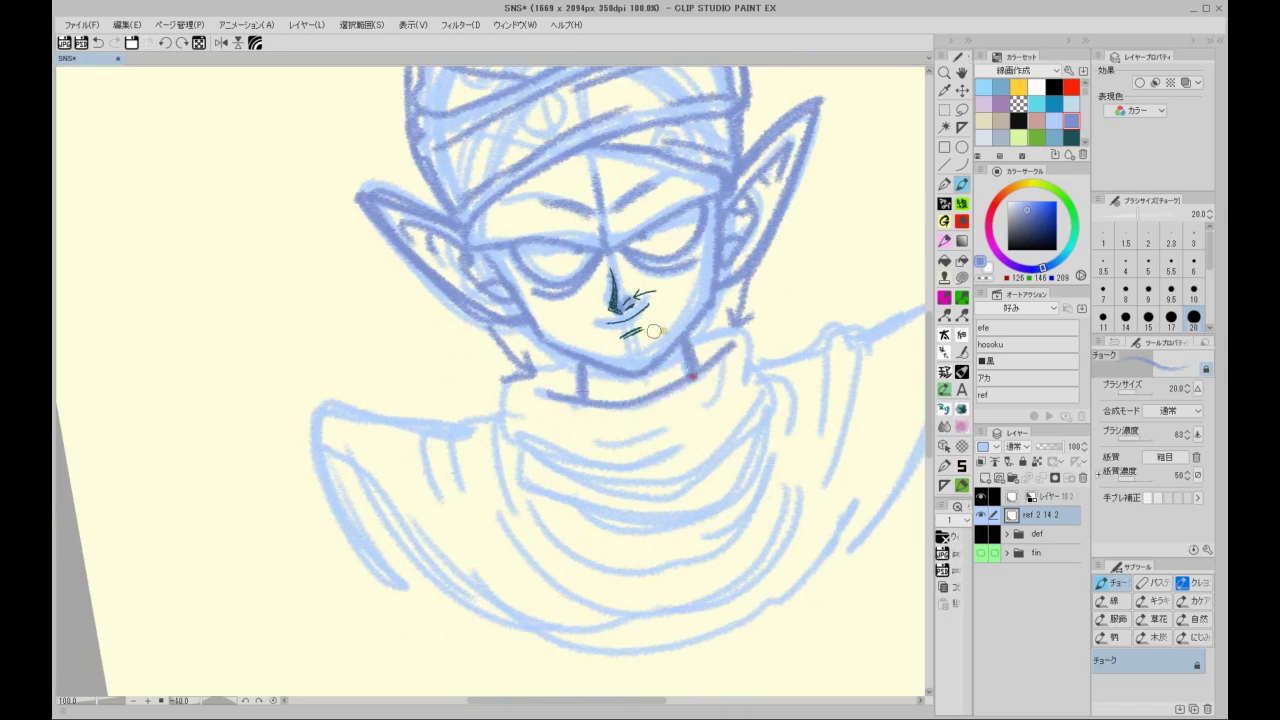
scroll(666, 284, down, 2)
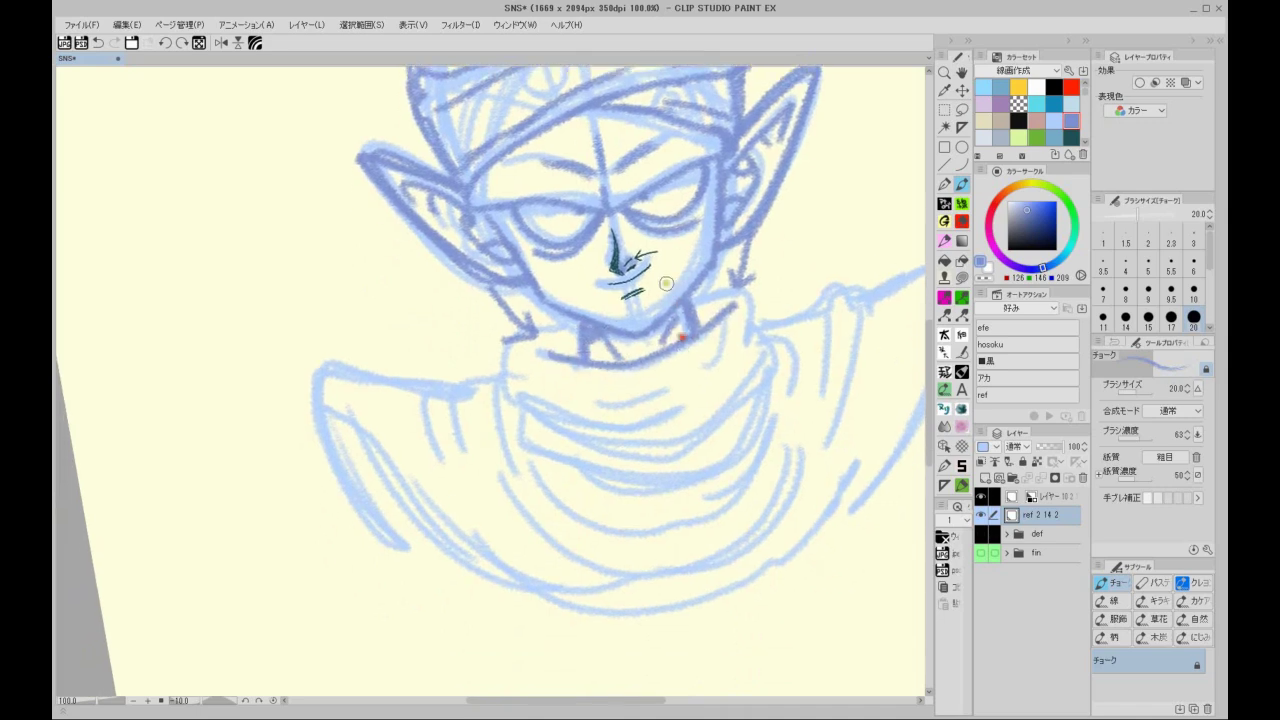
mouse_move(567, 328)
mouse_down()
mouse_move(525, 389)
mouse_move(651, 414)
mouse_move(748, 332)
mouse_up()
drag(735, 285, 742, 328)
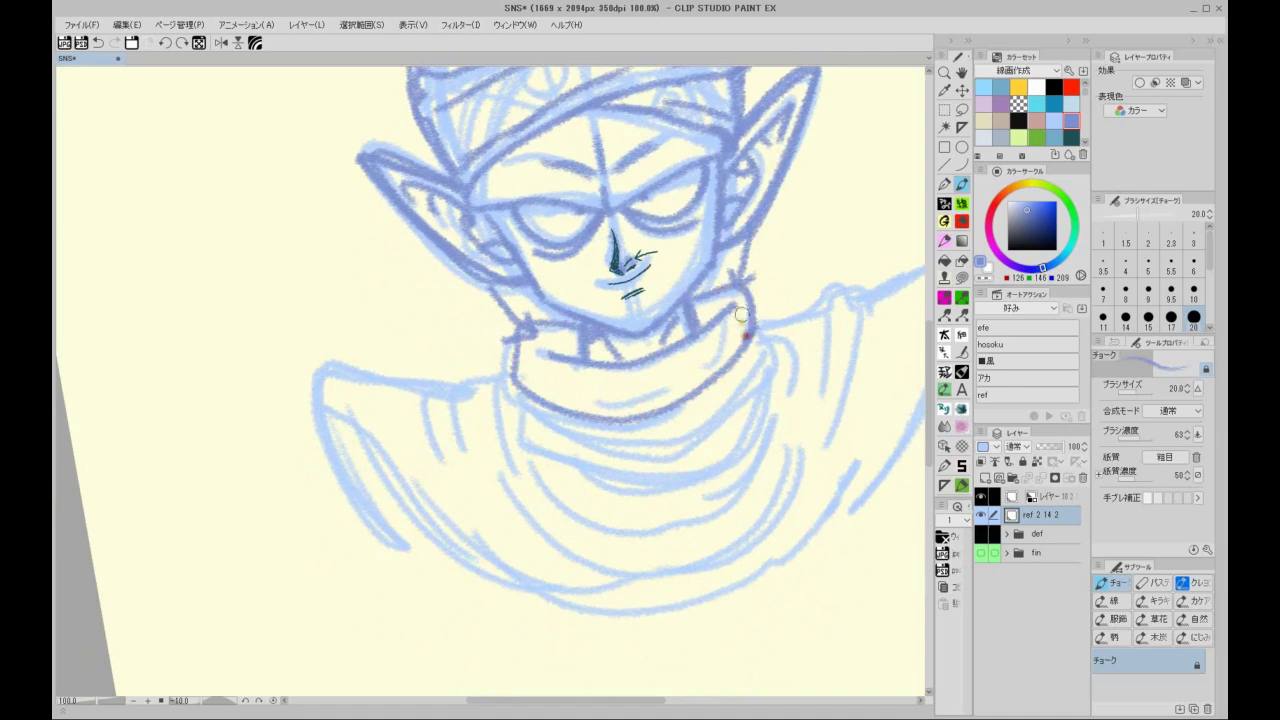
mouse_move(549, 323)
mouse_down()
mouse_move(513, 388)
mouse_move(667, 419)
mouse_move(753, 318)
mouse_move(727, 289)
mouse_move(746, 317)
mouse_up()
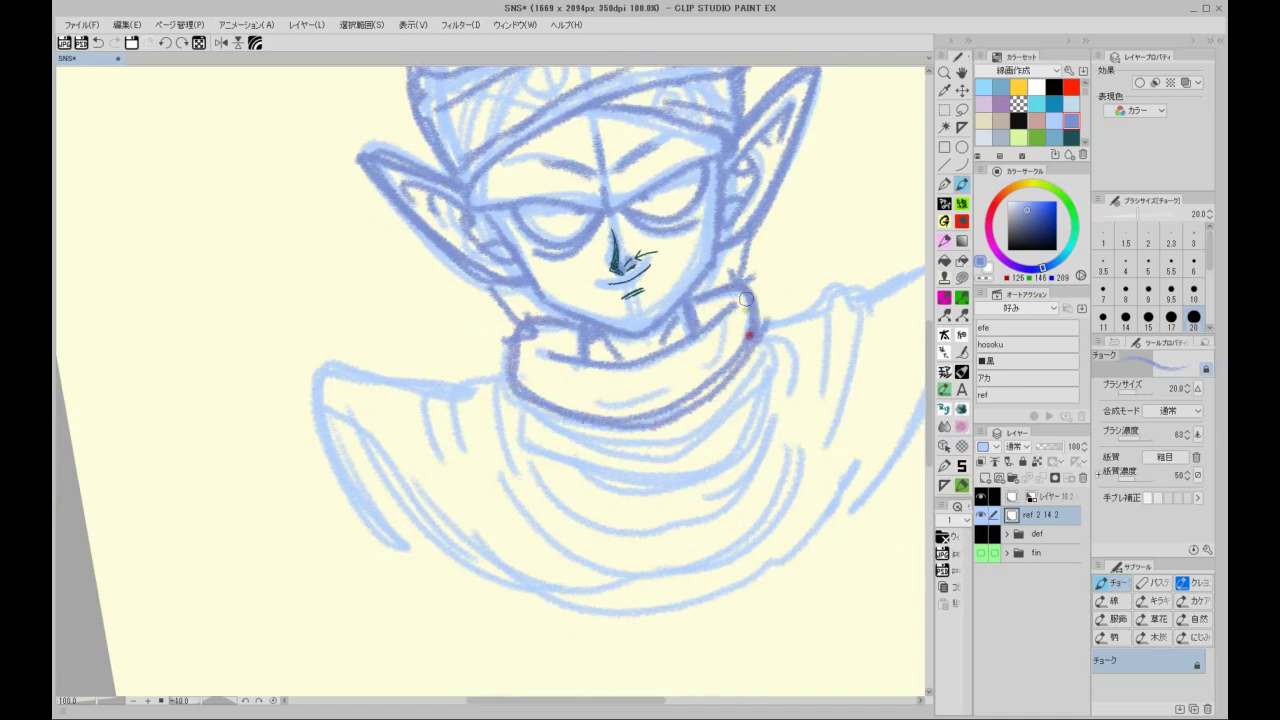
Step: Add inner folds to the scarf's upper roll and outline the second roll below it
mouse_move(520, 376)
mouse_down()
mouse_move(615, 454)
mouse_move(750, 373)
mouse_move(756, 347)
mouse_move(695, 426)
mouse_move(585, 456)
mouse_move(495, 388)
mouse_move(510, 340)
mouse_move(580, 323)
mouse_up()
mouse_move(748, 358)
mouse_down()
mouse_move(736, 306)
mouse_move(724, 346)
mouse_up()
mouse_move(506, 378)
mouse_down()
mouse_move(686, 419)
mouse_move(759, 324)
mouse_move(751, 379)
mouse_move(635, 402)
mouse_move(513, 377)
mouse_move(680, 419)
mouse_move(760, 310)
mouse_up()
scroll(757, 295, down, 1)
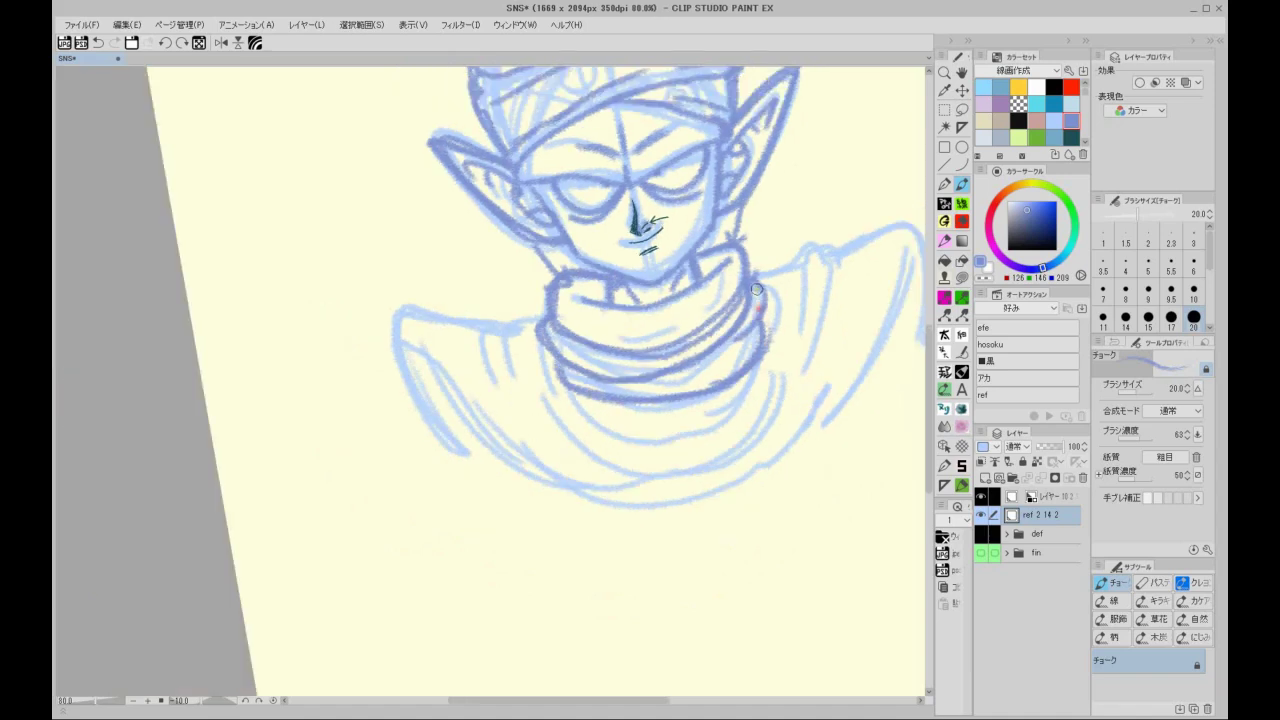
Step: Hatch the scarf's upper roll and shade its lower roll with lighter purple-blue tones
click(1019, 200)
mouse_move(582, 280)
mouse_down()
mouse_move(555, 335)
mouse_move(569, 352)
mouse_move(619, 319)
mouse_move(632, 366)
mouse_move(687, 340)
mouse_move(708, 258)
mouse_up()
click(1016, 200)
drag(578, 368, 745, 355)
Step: Return to the periwinkle swatch and draw the curved cloak fold hanging below the scarf
scroll(676, 355, down, 1)
click(1071, 120)
mouse_move(563, 321)
mouse_down()
mouse_move(555, 360)
mouse_move(630, 419)
mouse_move(737, 363)
mouse_up()
Step: Draw the cloak's raised right-hand shoulder with its hanging folds, plus direction arrows above and beside it
mouse_move(755, 300)
mouse_down()
mouse_move(703, 420)
mouse_move(781, 275)
mouse_move(846, 257)
mouse_move(894, 361)
mouse_up()
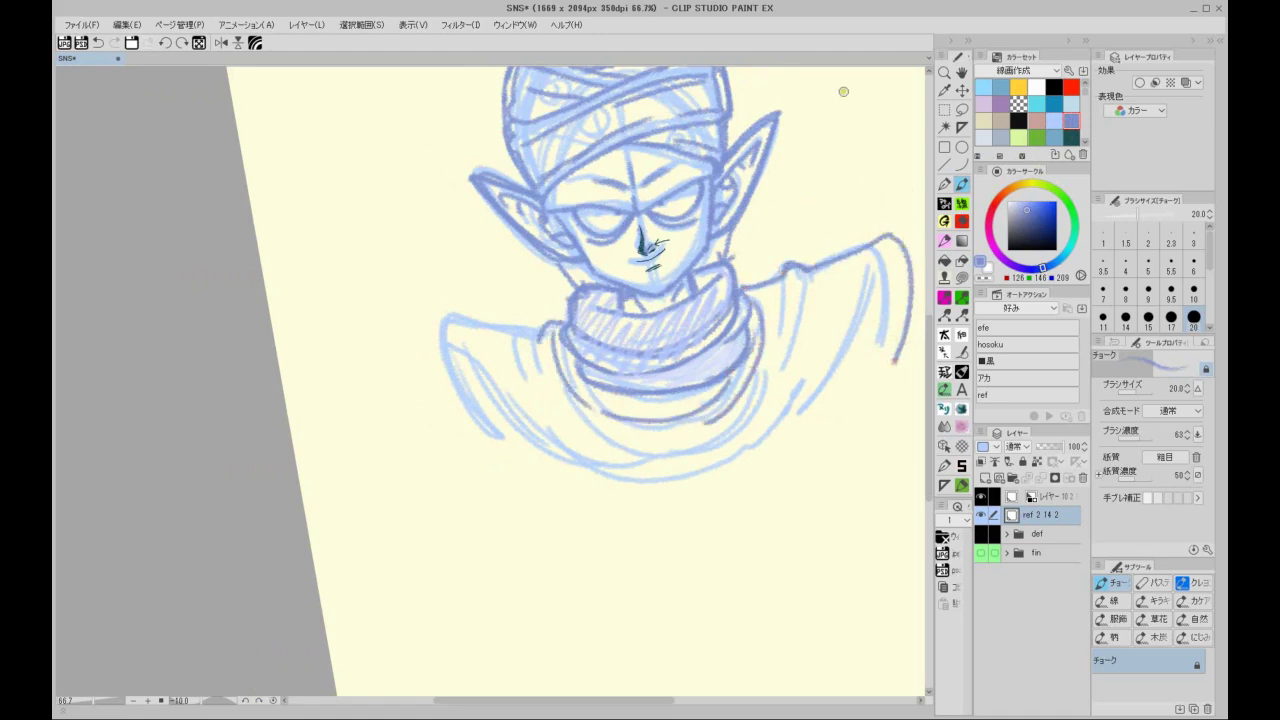
key(ctrl+z)
mouse_move(792, 274)
mouse_down()
mouse_move(894, 230)
mouse_move(886, 354)
mouse_up()
mouse_move(866, 255)
mouse_down()
mouse_move(902, 279)
mouse_move(781, 457)
mouse_up()
drag(781, 244, 871, 208)
drag(858, 203, 863, 230)
drag(914, 302, 914, 250)
drag(853, 299, 772, 448)
drag(806, 278, 736, 444)
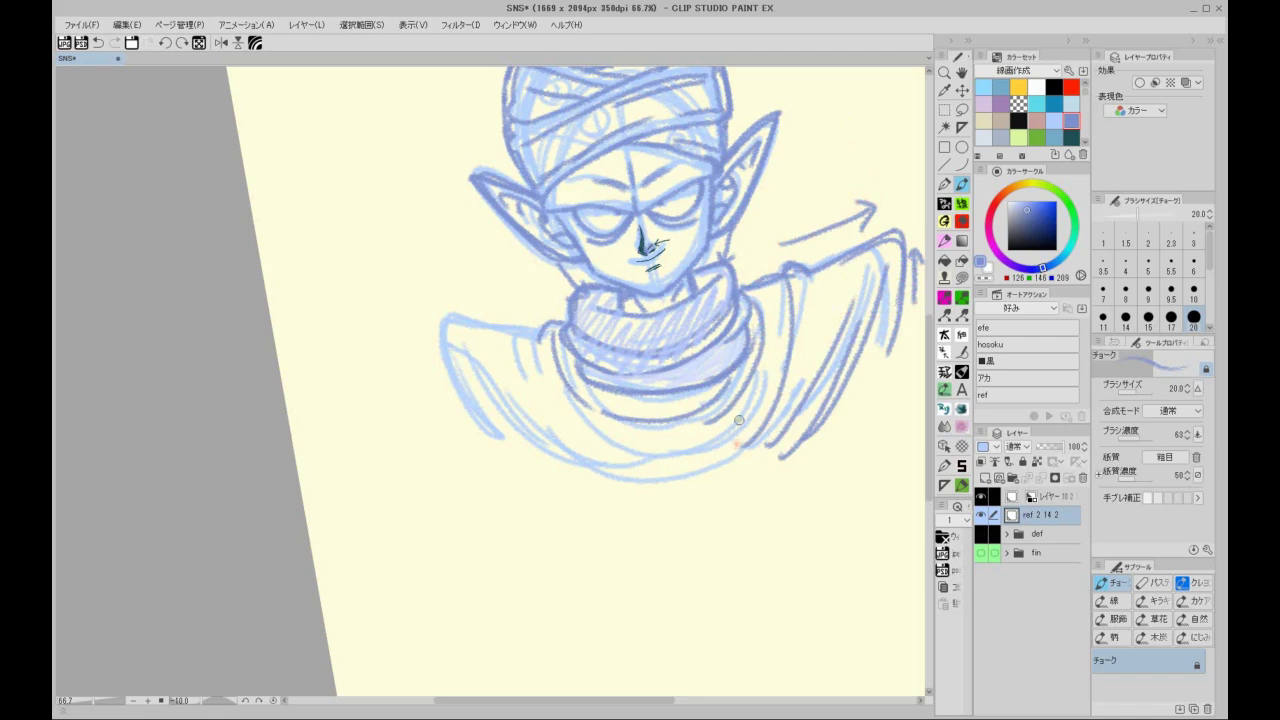
Step: Draw the cloak's left-hand shoulder outline and folds, and the curved drapery along the bottom of the chest
mouse_move(536, 332)
mouse_down()
mouse_move(491, 336)
mouse_move(596, 432)
mouse_up()
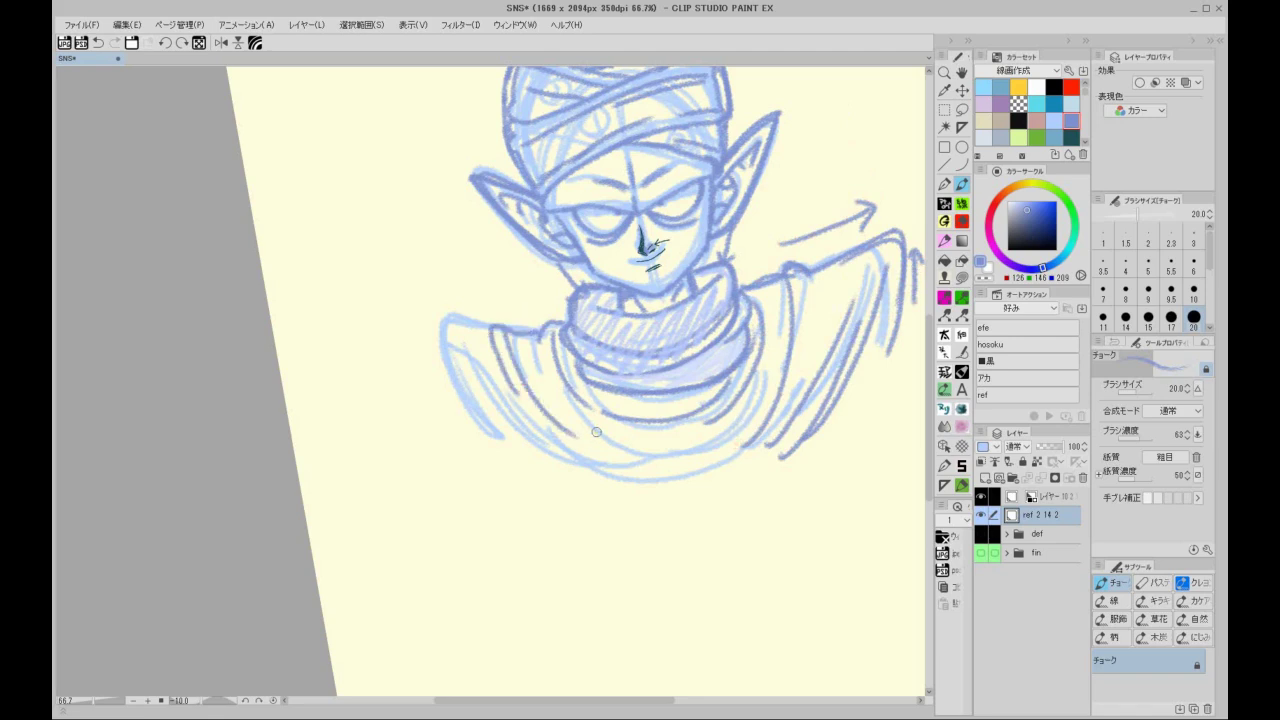
mouse_move(472, 326)
mouse_down()
mouse_move(400, 328)
mouse_move(476, 450)
mouse_up()
drag(414, 314, 486, 451)
mouse_move(430, 350)
mouse_down()
mouse_move(523, 453)
mouse_move(592, 490)
mouse_up()
drag(516, 420, 726, 440)
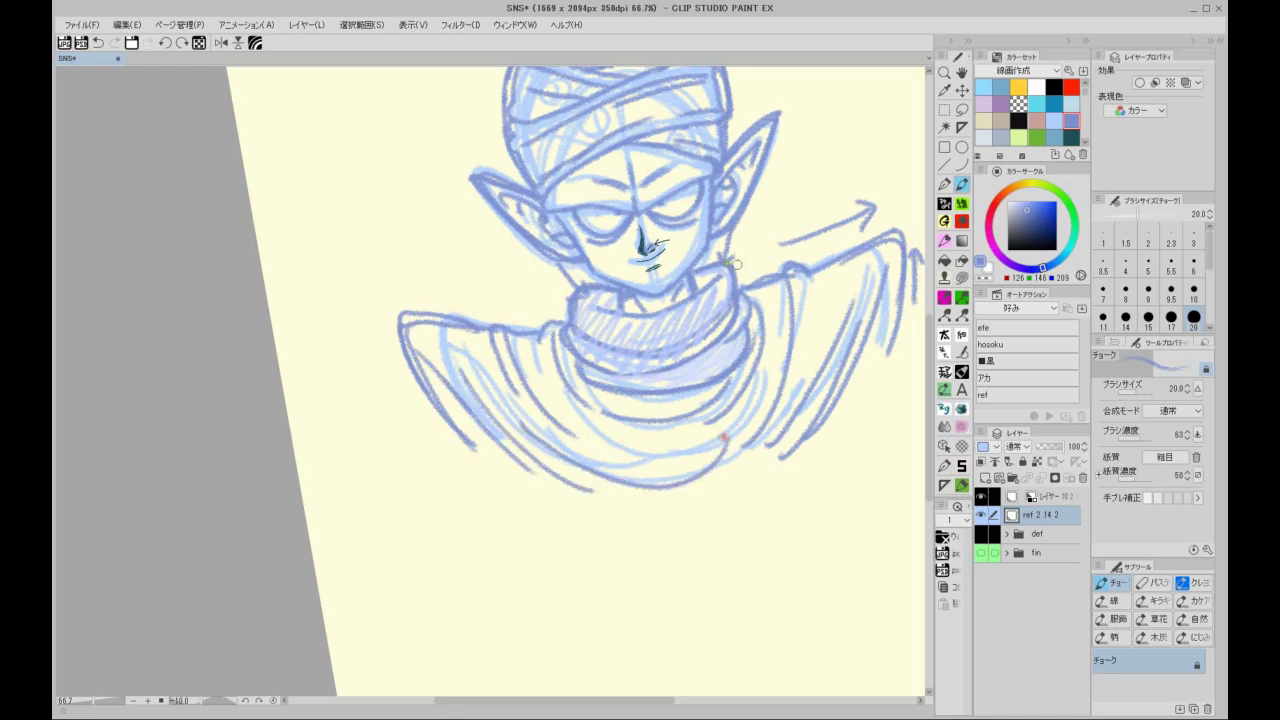
drag(779, 314, 739, 428)
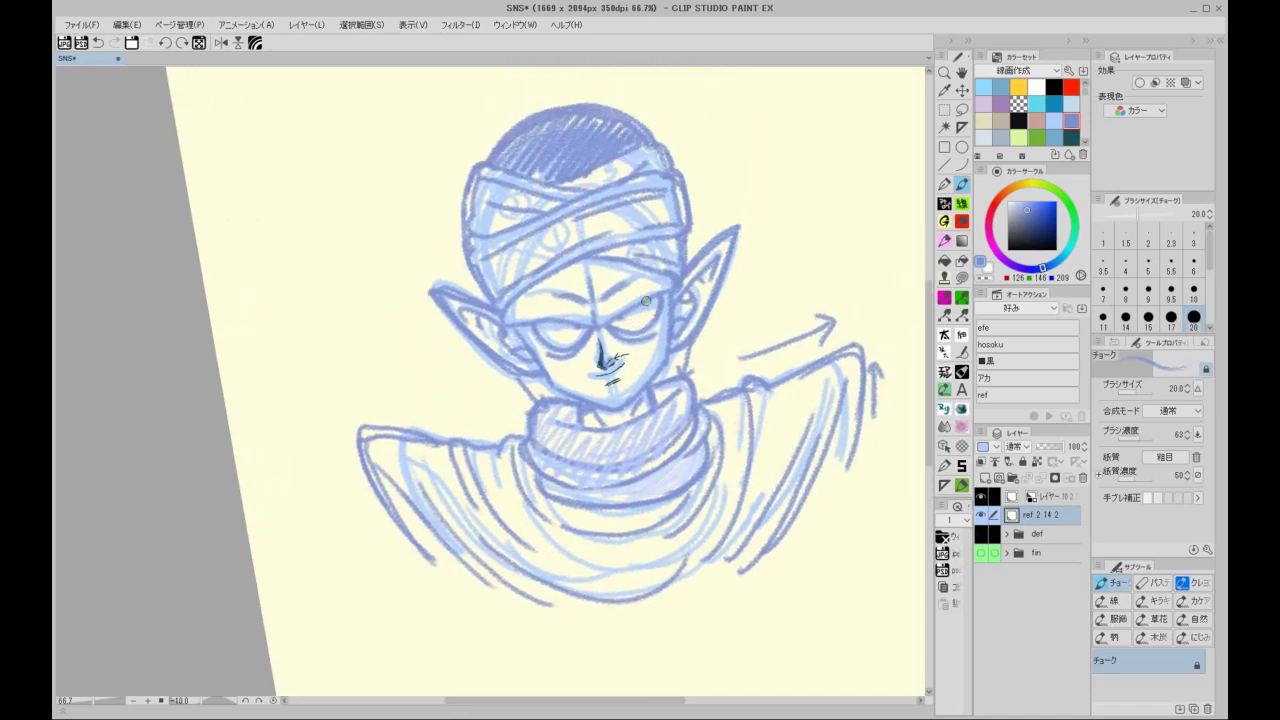
Step: Reset the canvas to an upright full-page view and save the illustration
scroll(632, 224, down, 1)
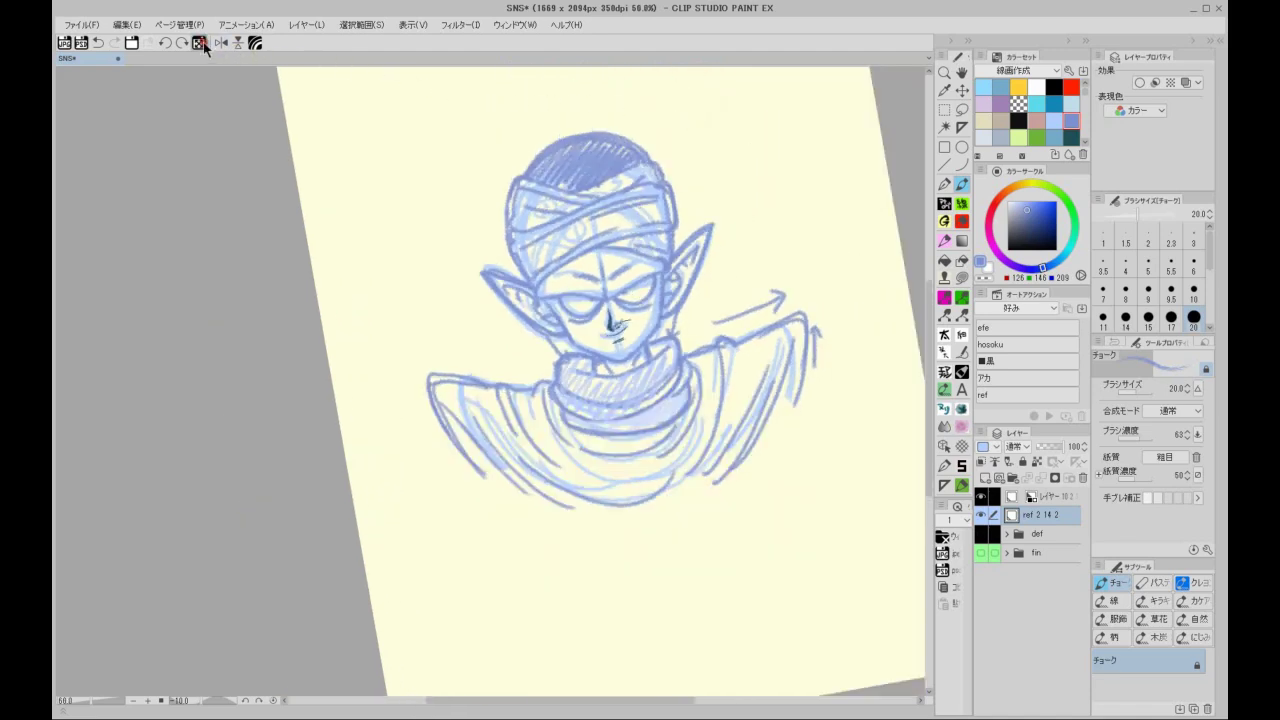
click(199, 43)
key(ctrl+s)
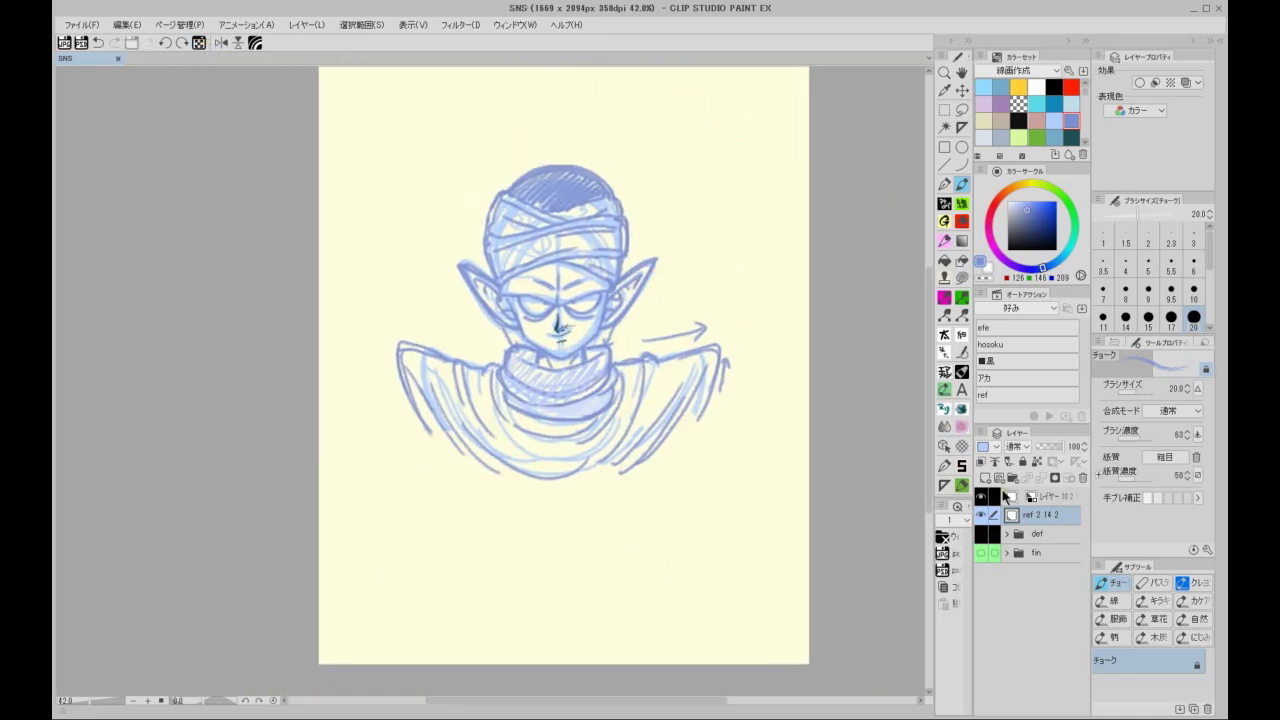
Step: Create a new layer and draw red horizontal and vertical straight guide lines crossing at the face
click(982, 470)
click(1071, 87)
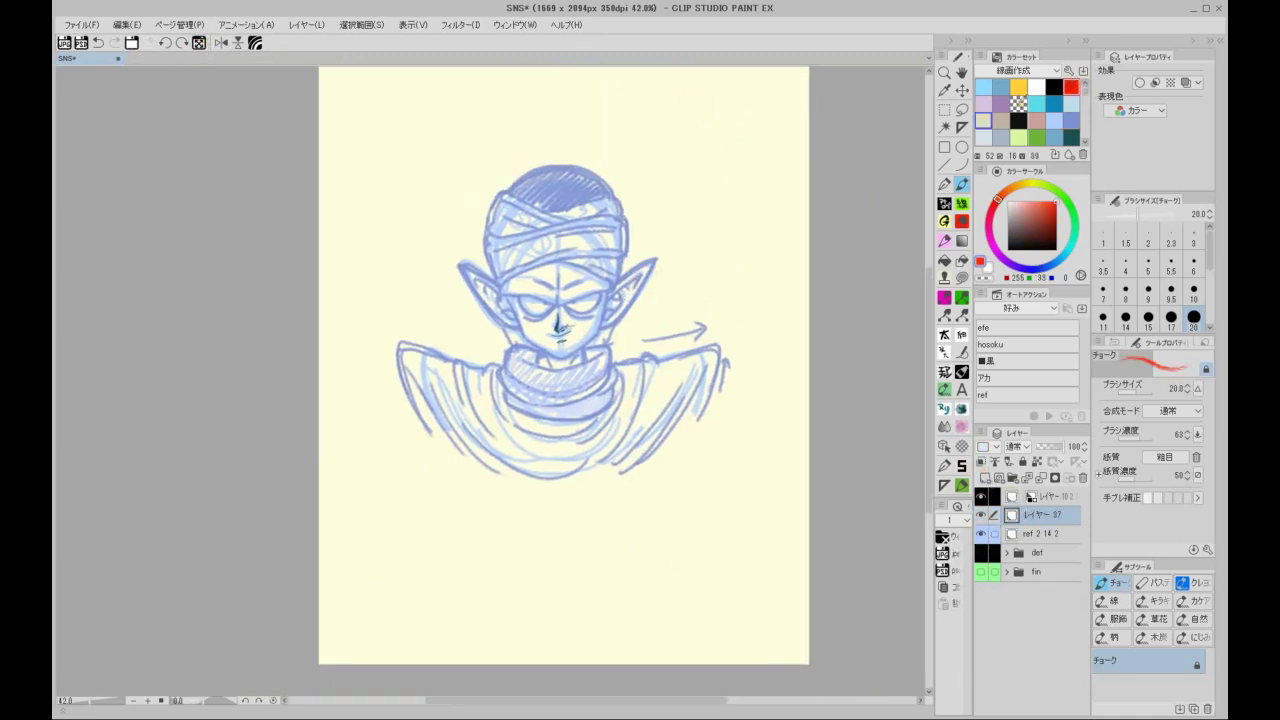
click(944, 164)
drag(406, 288, 711, 288)
drag(564, 113, 564, 552)
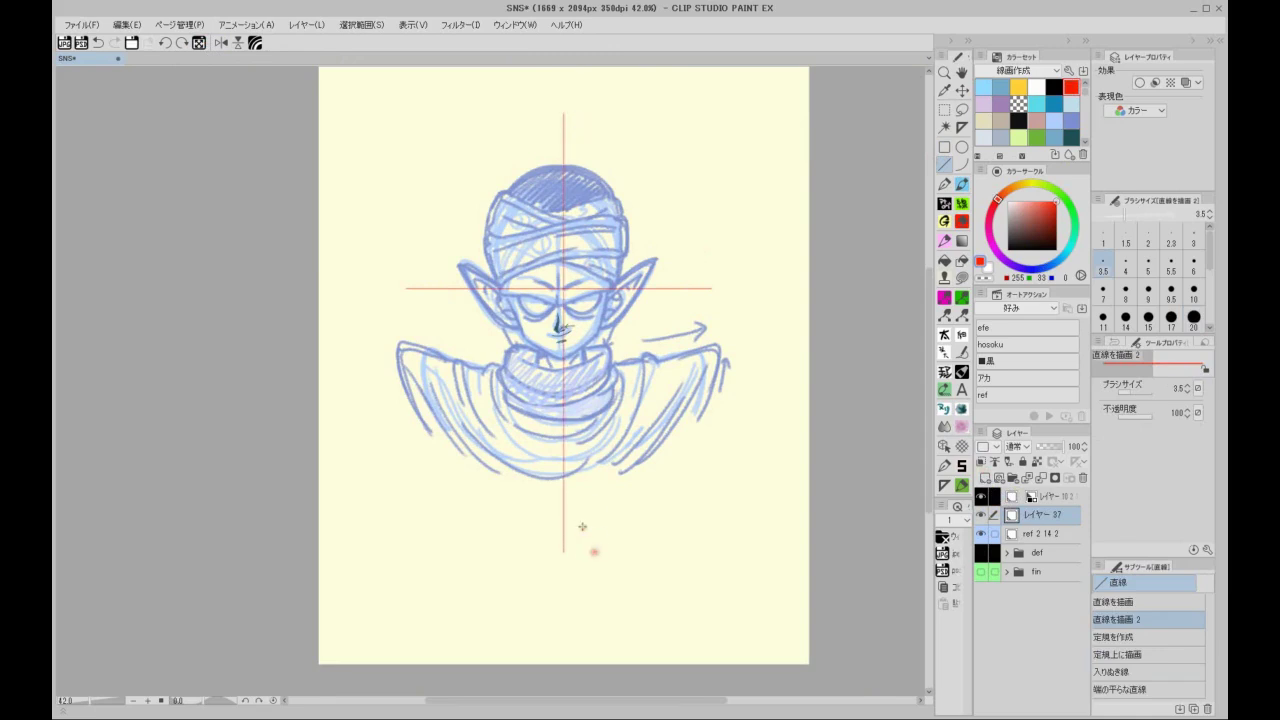
Step: Lower the guide layer's opacity to 41, shift the cross onto the face's centre at eye height, and save
key(ctrl+plus)
click(1047, 447)
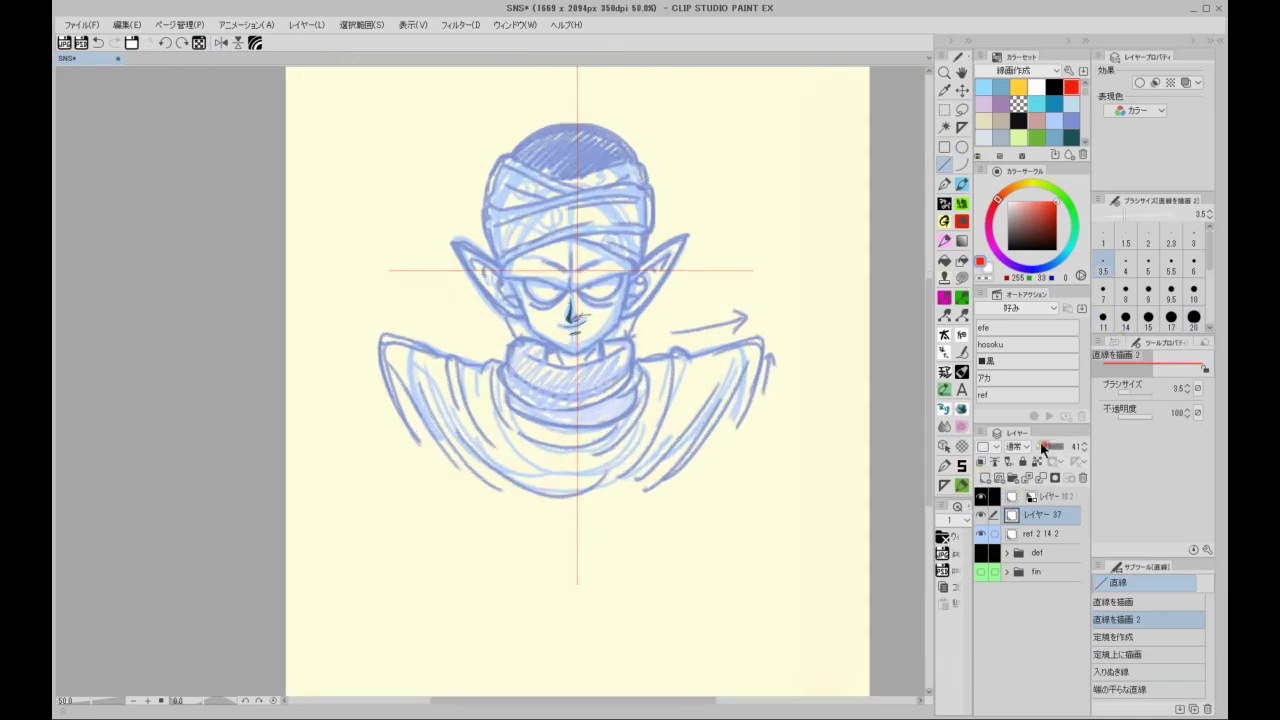
click(961, 90)
drag(773, 261, 768, 284)
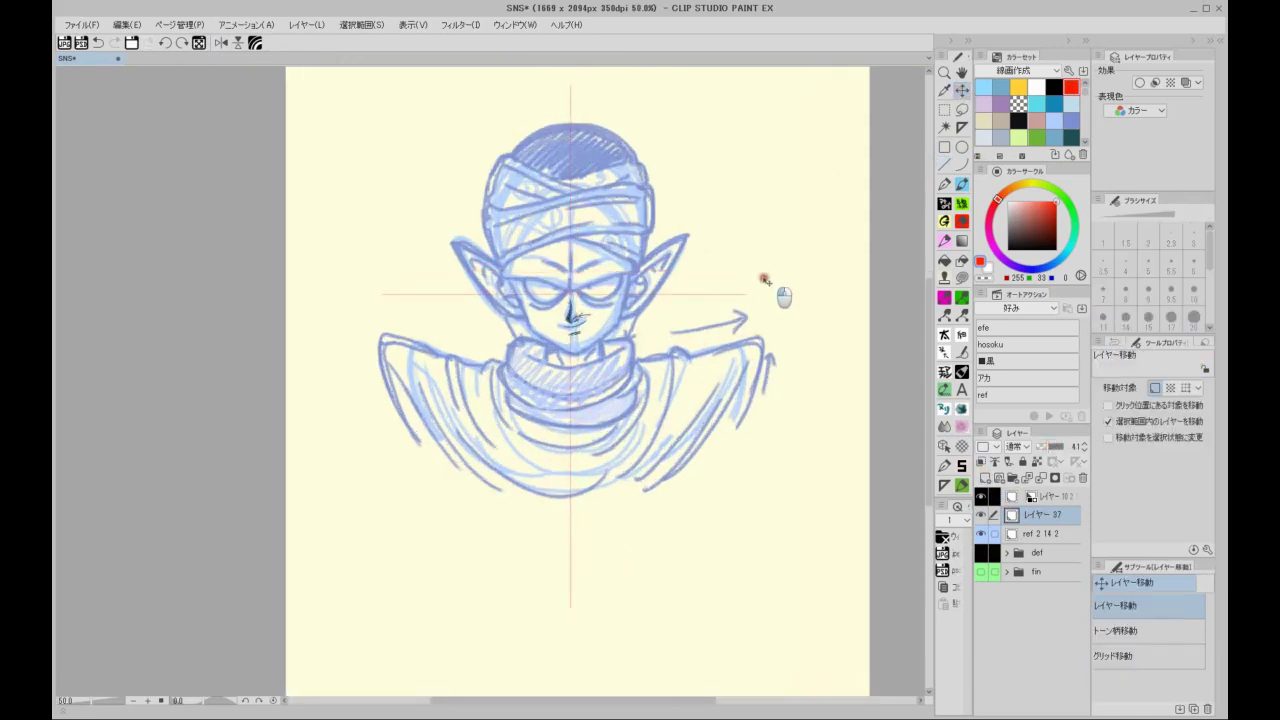
key(ctrl+minus)
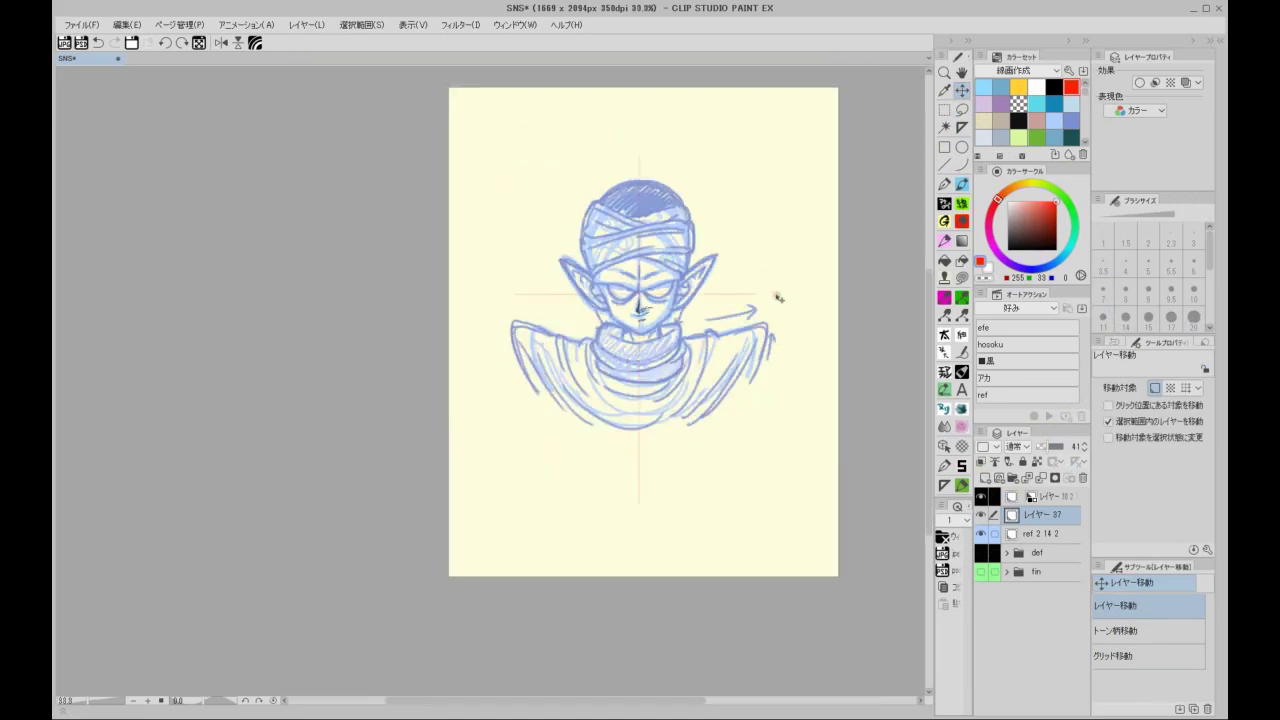
key(ctrl+s)
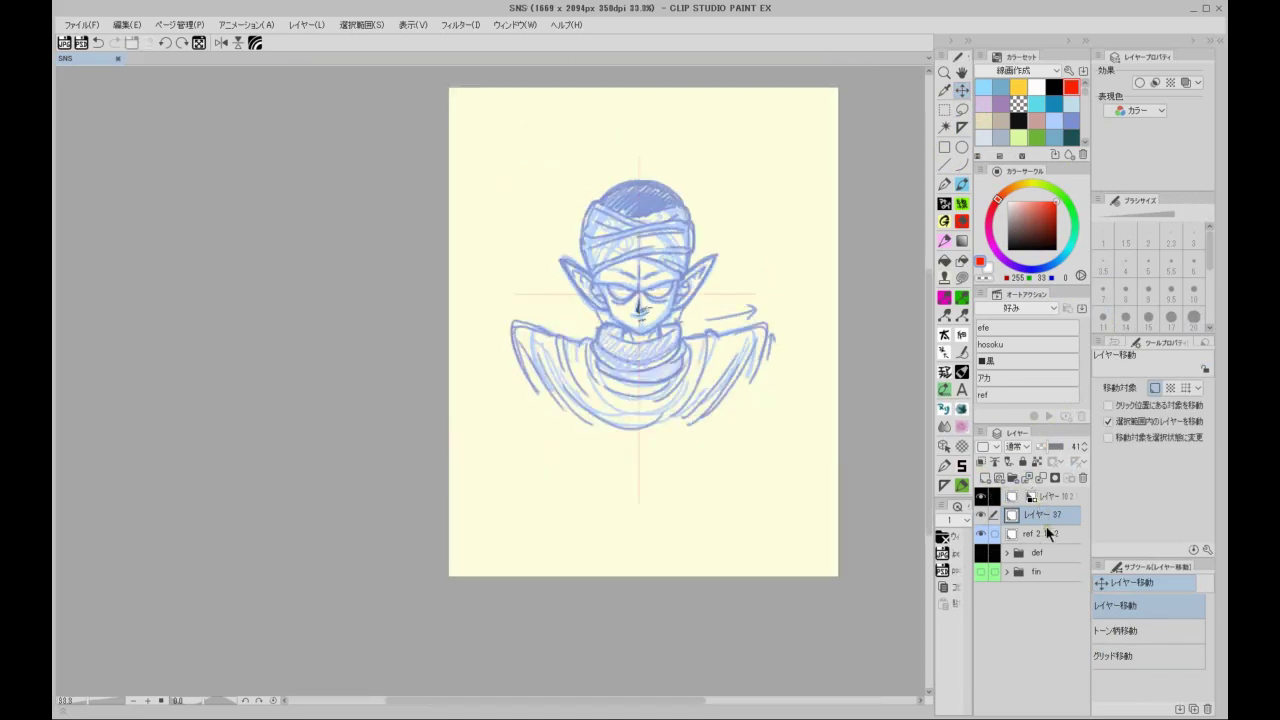
Step: Free-transform the ref 2 14 2 sketch layer slightly to line it up with the red guides, and save
click(1046, 530)
key(ctrl+t)
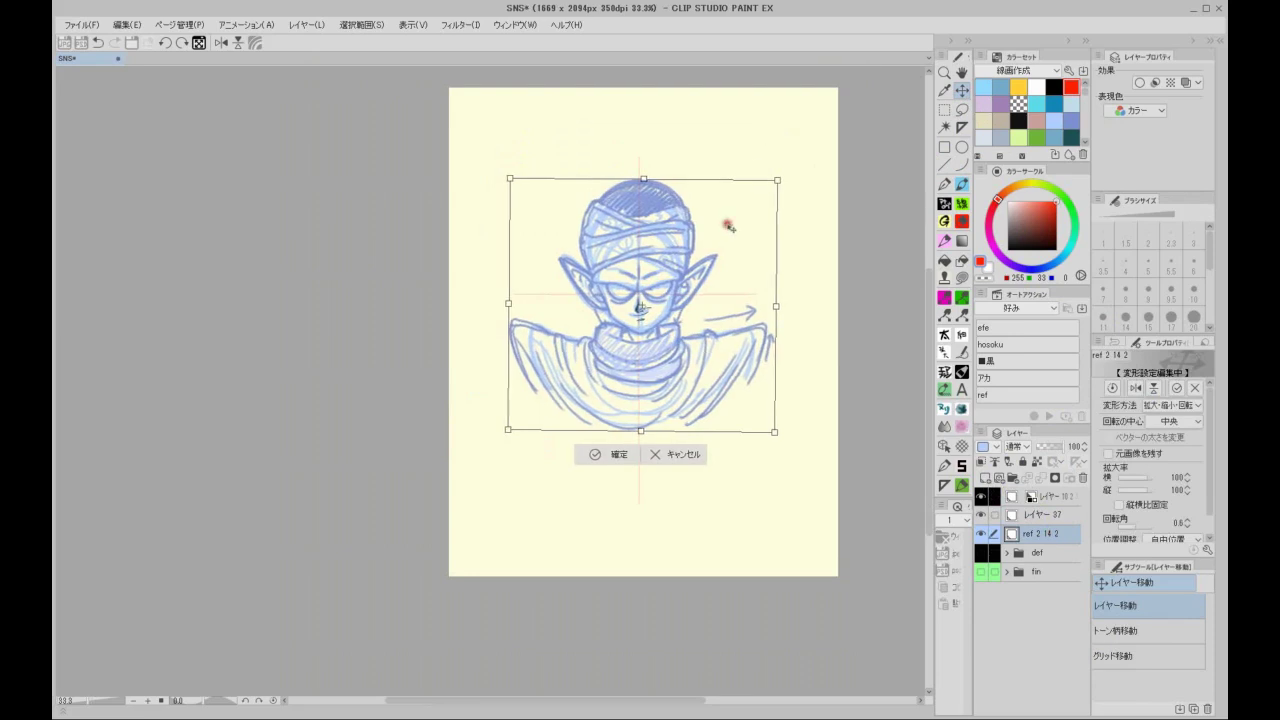
key(Return)
key(ctrl+s)
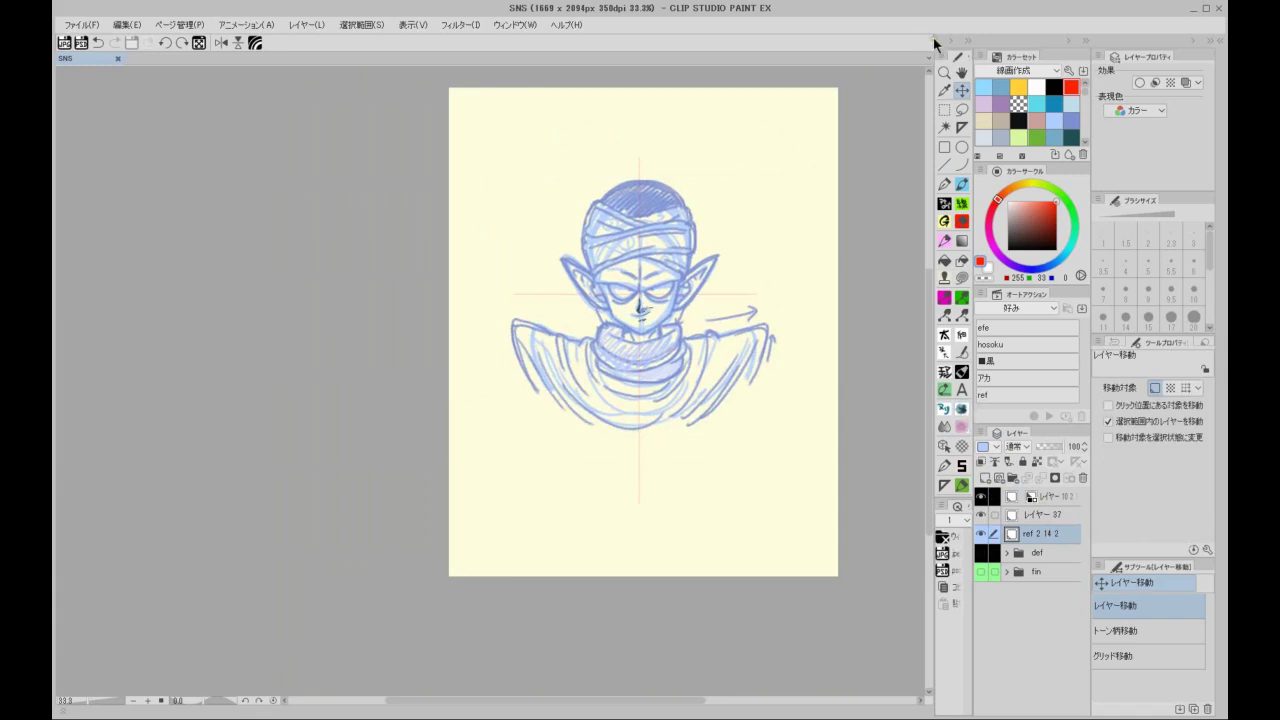
Step: Lower the opacity of the ref 2 14 2 sketch layer to roughly a quarter so it serves as a faint underdrawing
click(1041, 531)
click(1054, 515)
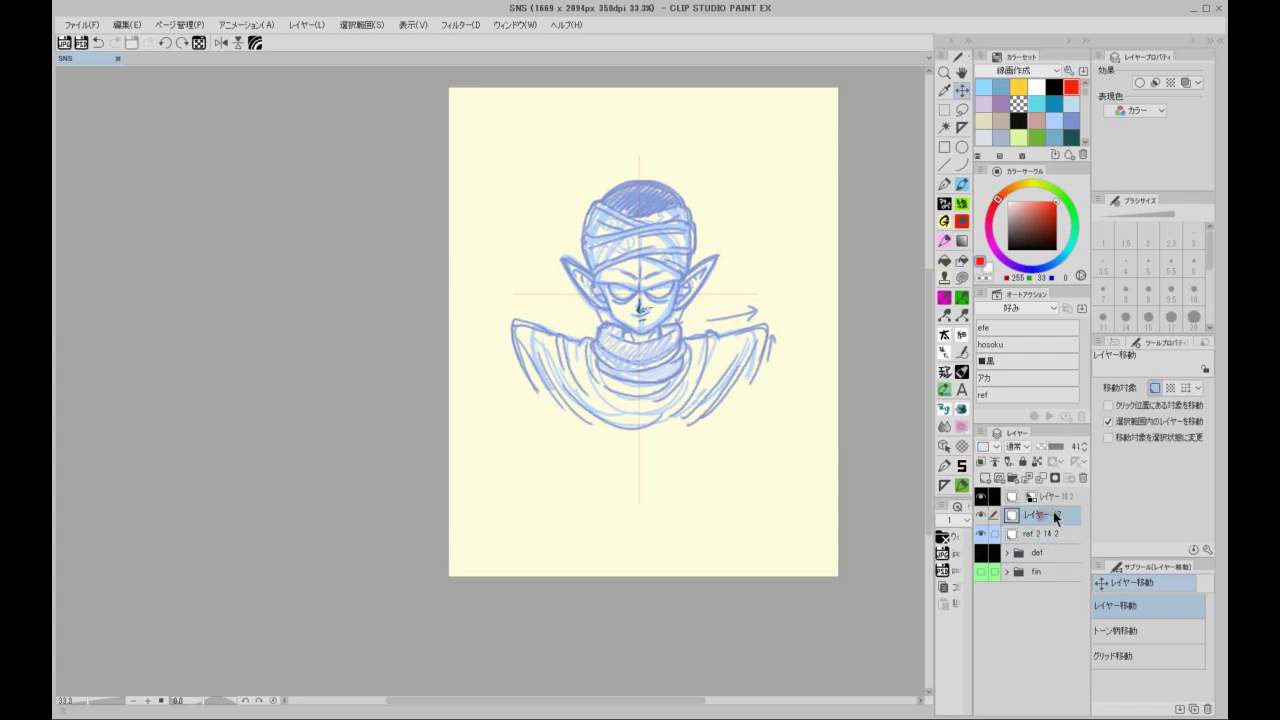
click(1051, 534)
key(ctrl+plus)
key(ctrl+plus)
click(1043, 446)
drag(755, 349, 551, 549)
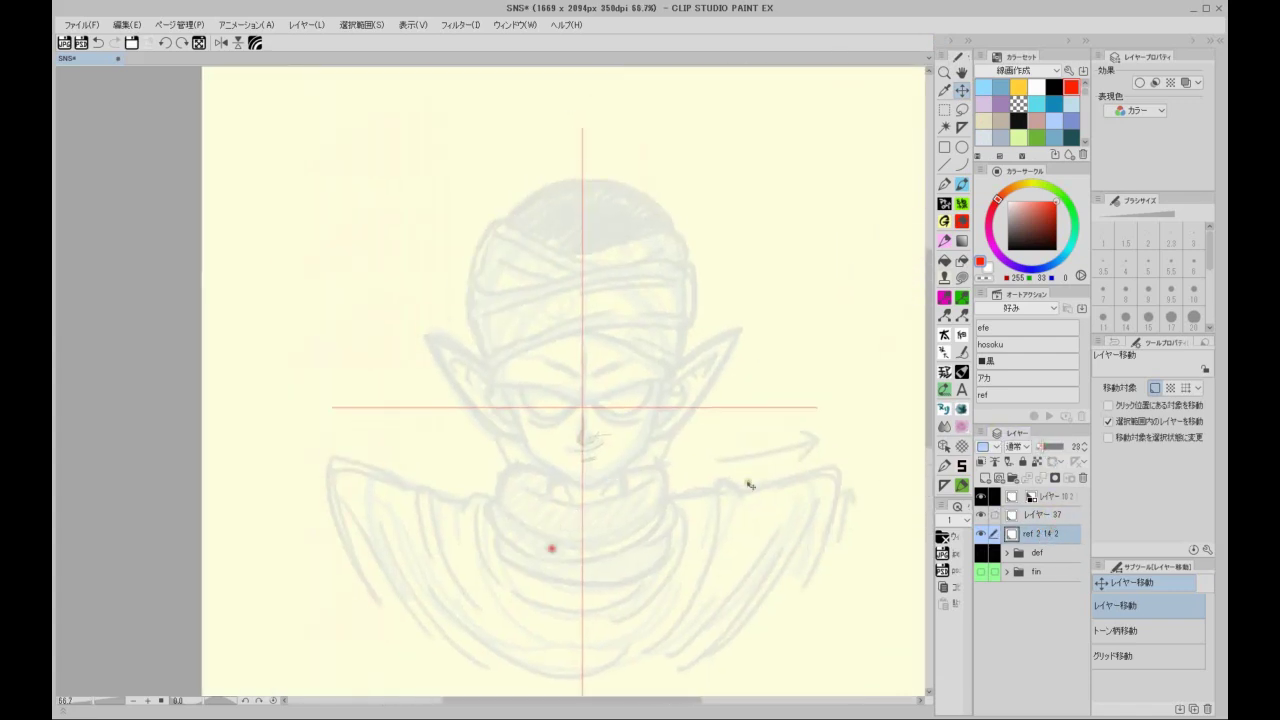
Step: Place the monochrome ink layer beneath the guide layer and choose the black analog-style G-pen TYPE:A at size 8.0
key(ctrl+plus)
drag(1034, 500, 1034, 519)
key(ctrl+plus)
key(ctrl+plus)
key(ctrl+plus)
key(ctrl+plus)
click(946, 225)
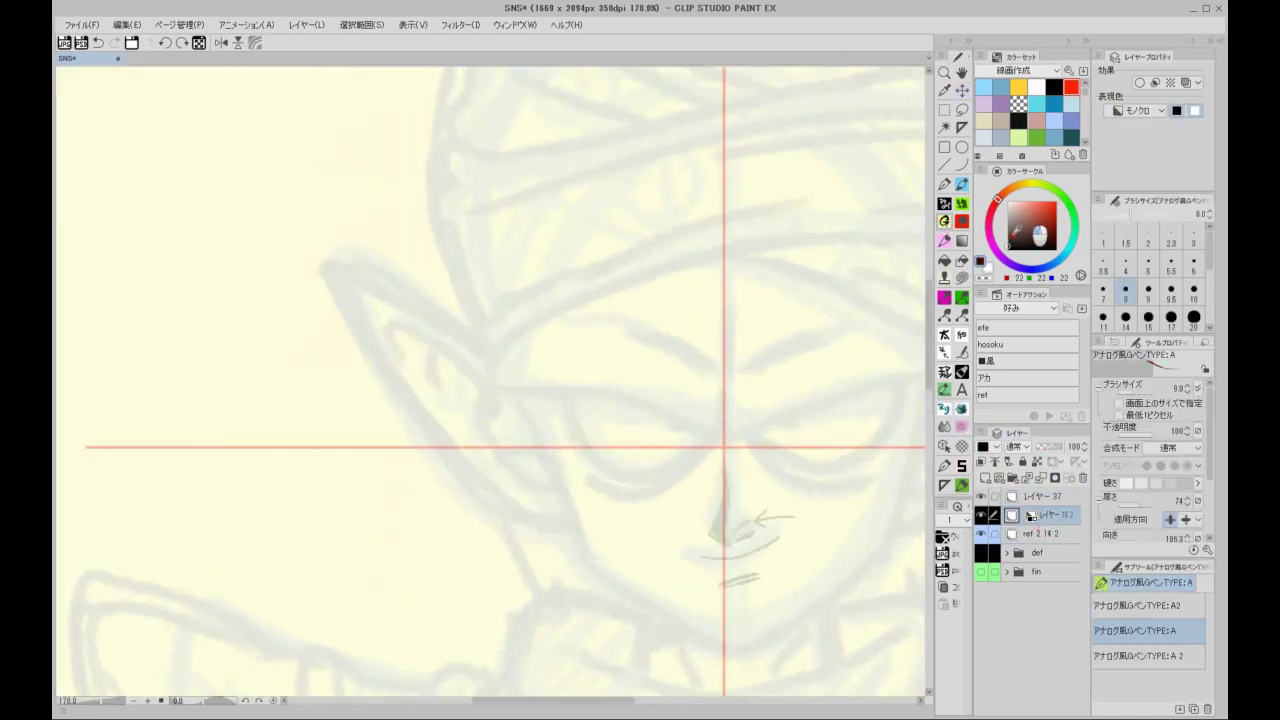
drag(800, 325, 680, 280)
Step: Lower the opacity of guide layer レイヤー 37 to 13
key(minus)
key(minus)
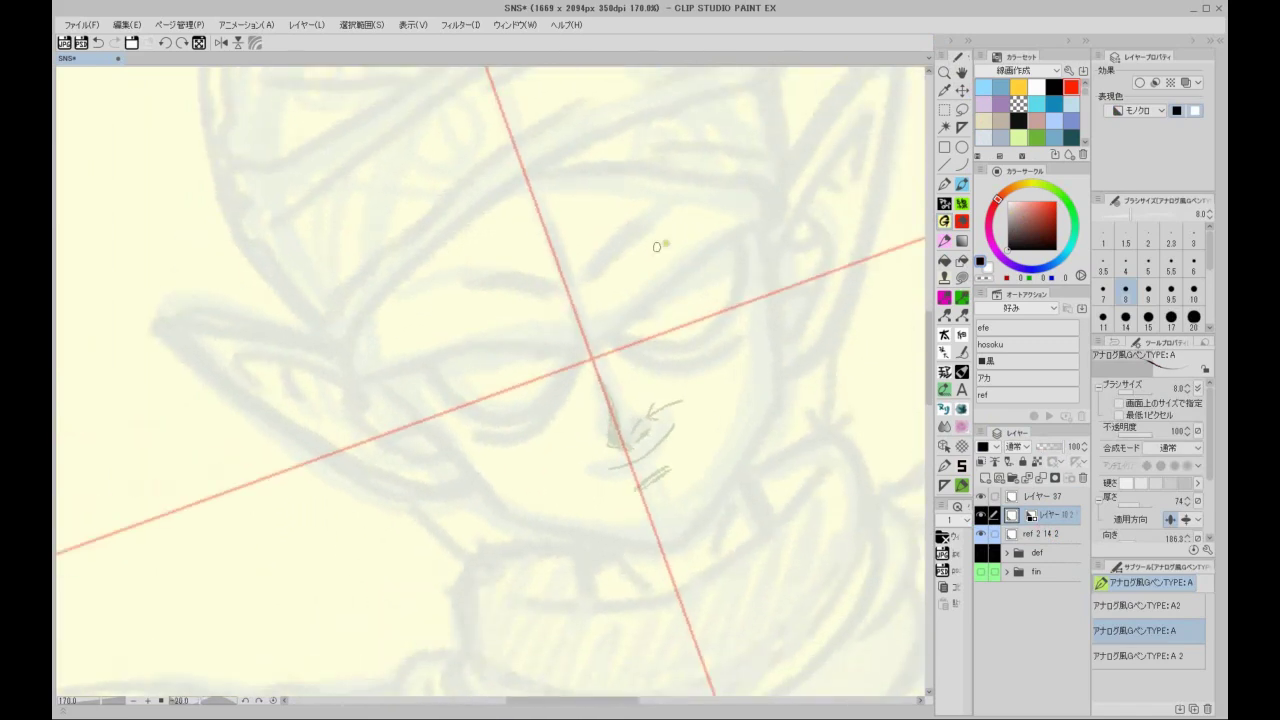
key(ctrl+plus)
click(1041, 496)
click(1045, 447)
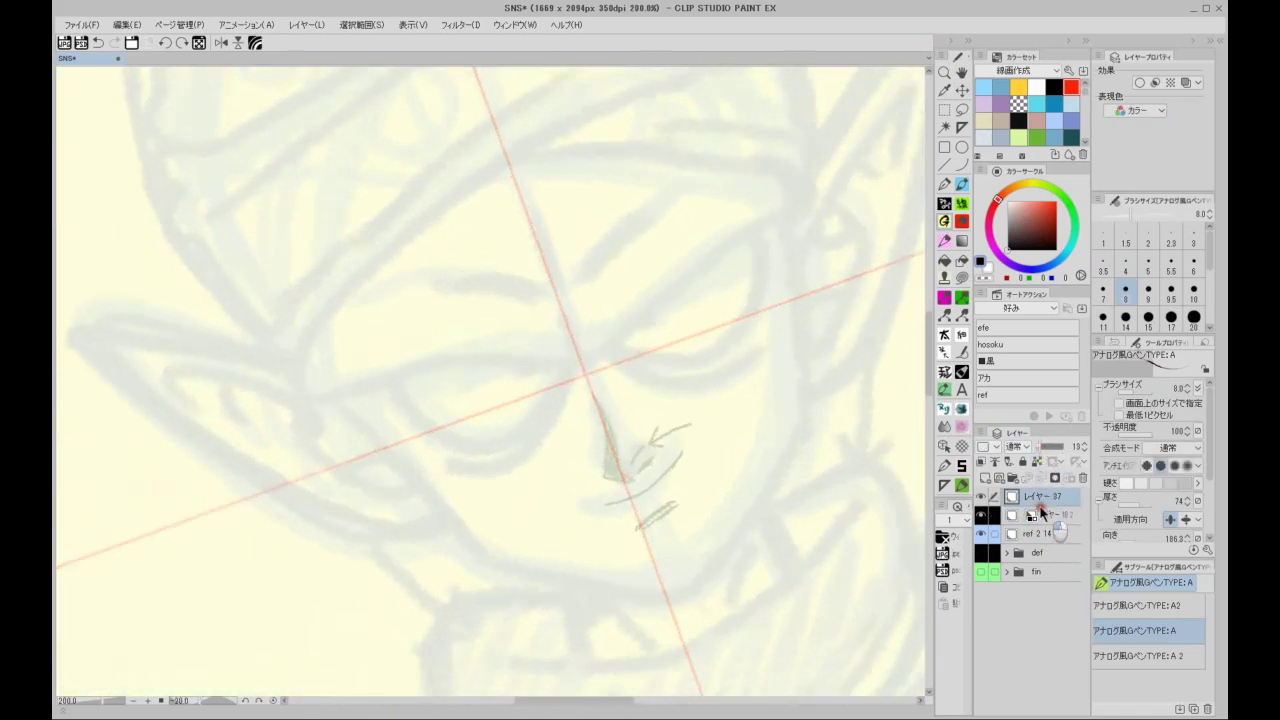
Step: On the ink layer, ink the right-hand eye's slanted upper lid with a hooked outer end, its lower rim and under-eye line
click(1040, 514)
drag(746, 307, 772, 333)
mouse_move(596, 365)
mouse_down()
mouse_move(637, 388)
mouse_move(791, 255)
mouse_move(806, 191)
mouse_up()
drag(843, 241, 829, 265)
drag(818, 198, 839, 252)
key(ctrl+z)
mouse_move(639, 371)
mouse_down()
mouse_move(710, 379)
mouse_move(768, 258)
mouse_up()
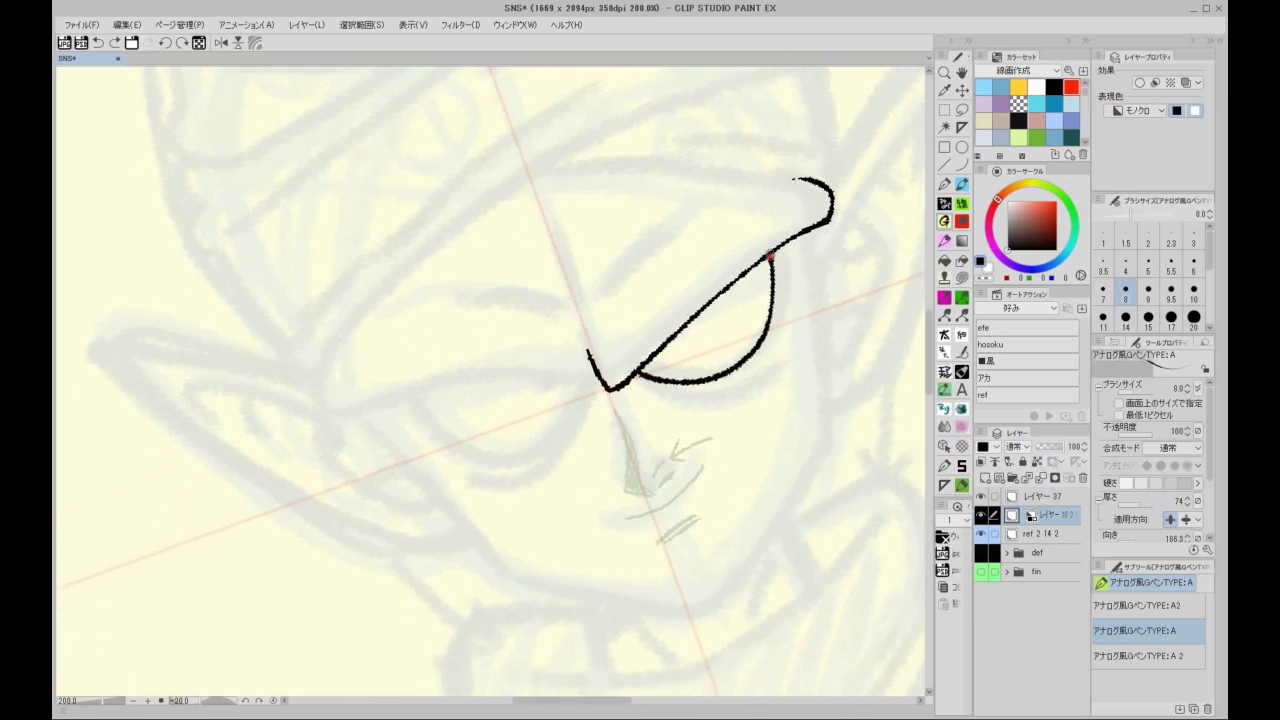
mouse_move(640, 376)
mouse_down()
mouse_move(706, 392)
mouse_move(777, 357)
mouse_move(798, 236)
mouse_up()
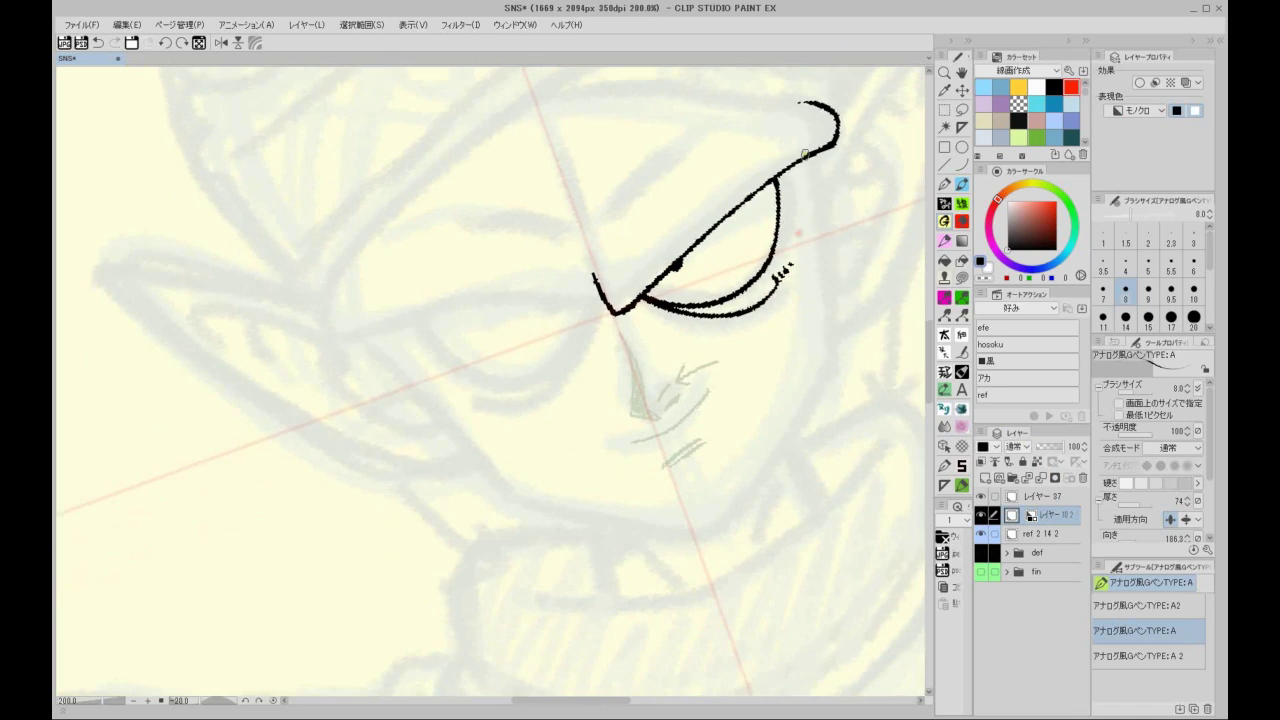
Step: Ink the left-hand eye's upper lid line from its hooked outer end to the bridge of the nose
key(asciicircum)
key(asciicircum)
key(asciicircum)
mouse_move(650, 233)
mouse_down()
mouse_move(777, 211)
mouse_move(805, 223)
mouse_up()
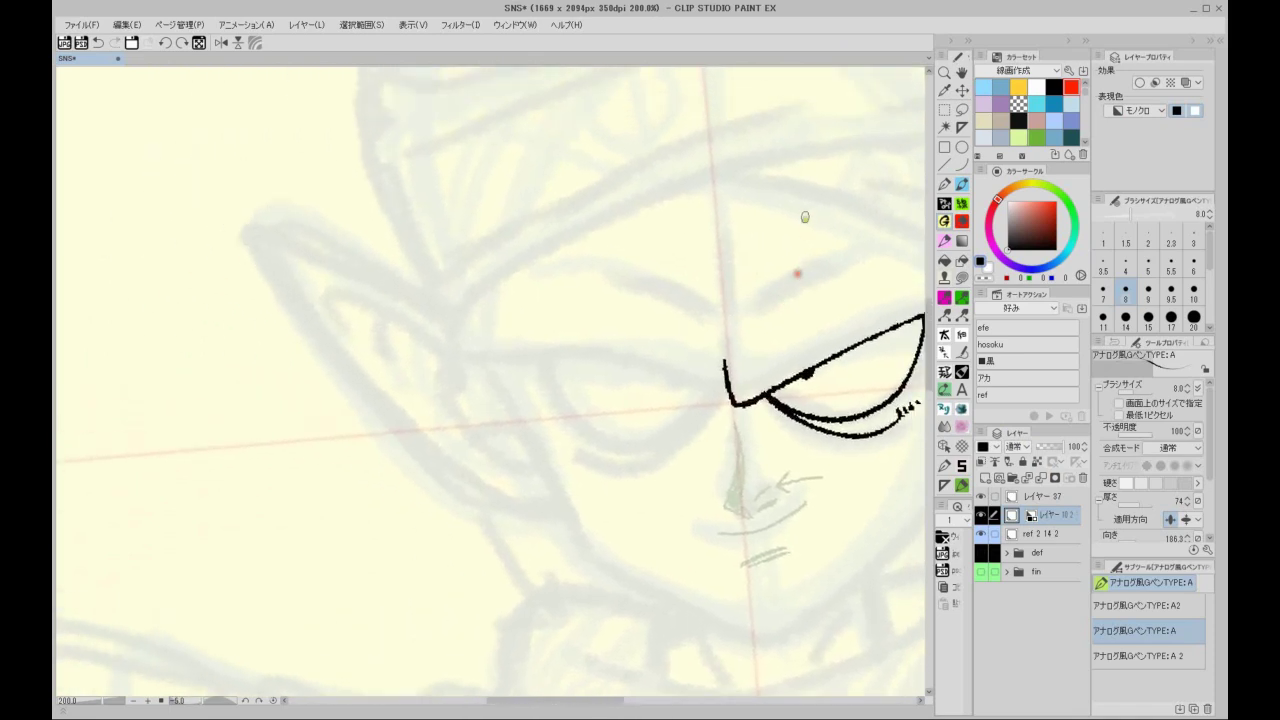
mouse_move(450, 323)
mouse_down()
mouse_move(495, 352)
mouse_move(648, 370)
mouse_move(732, 404)
mouse_up()
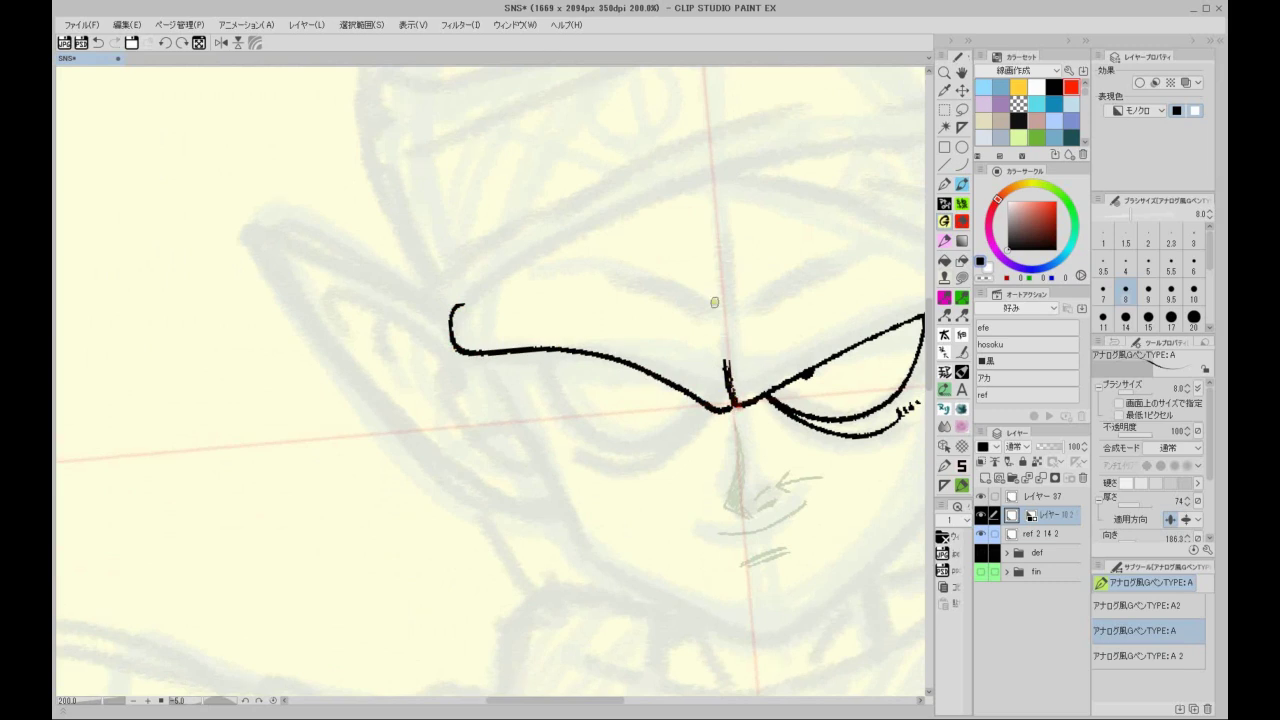
mouse_move(619, 321)
mouse_down()
mouse_move(700, 200)
mouse_move(771, 126)
mouse_move(753, 241)
mouse_up()
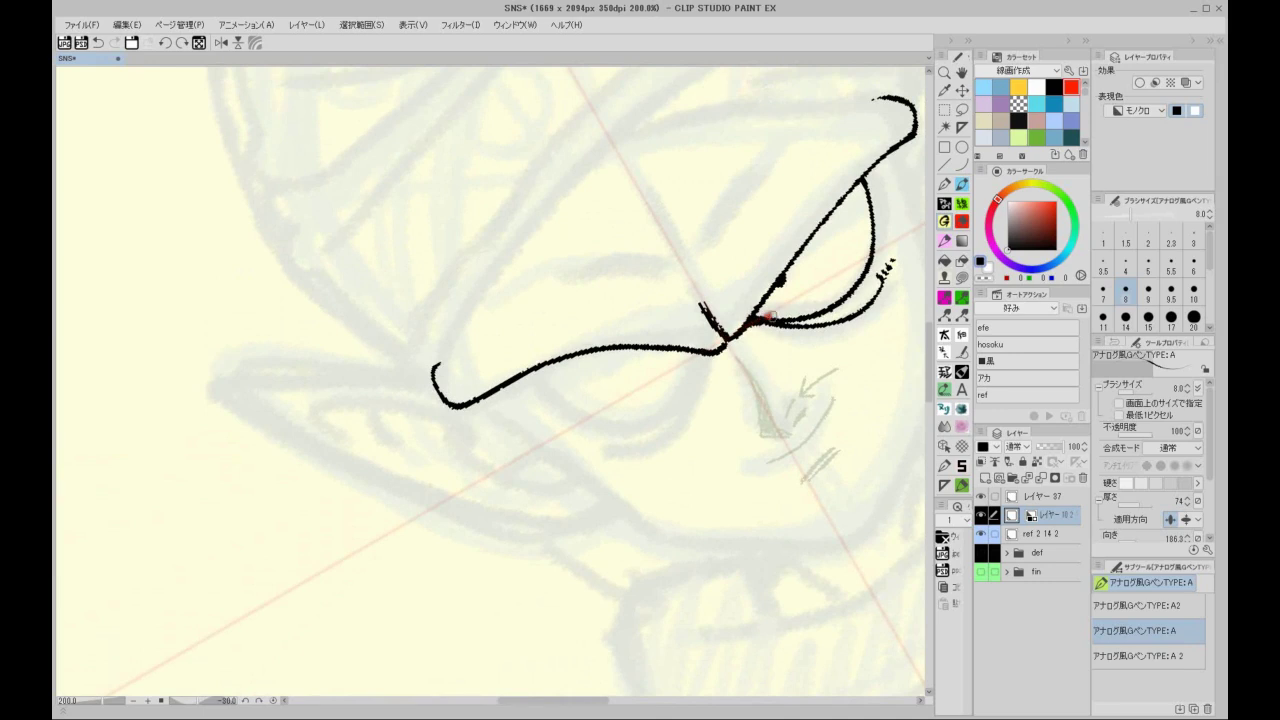
Step: Ink the left-hand eye's lower rim, the under-eye line and the small pupil mark beneath the lid
mouse_move(522, 375)
mouse_down()
mouse_move(680, 410)
mouse_move(718, 350)
mouse_move(537, 376)
mouse_move(666, 417)
mouse_move(709, 351)
mouse_move(614, 344)
mouse_move(612, 256)
mouse_up()
key(ctrl+z)
key(asciicircum)
drag(538, 363, 673, 298)
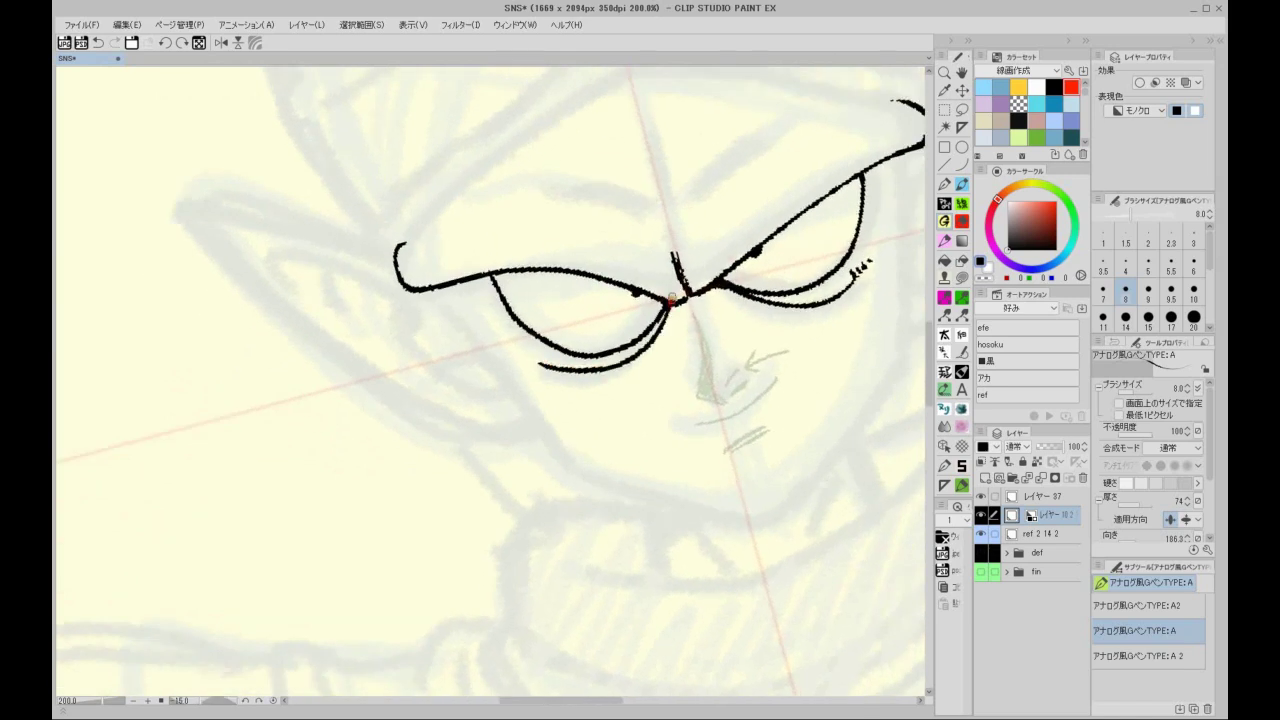
Step: Ink the forehead's centre crease and the short frown lines above both eyes
drag(736, 222, 733, 258)
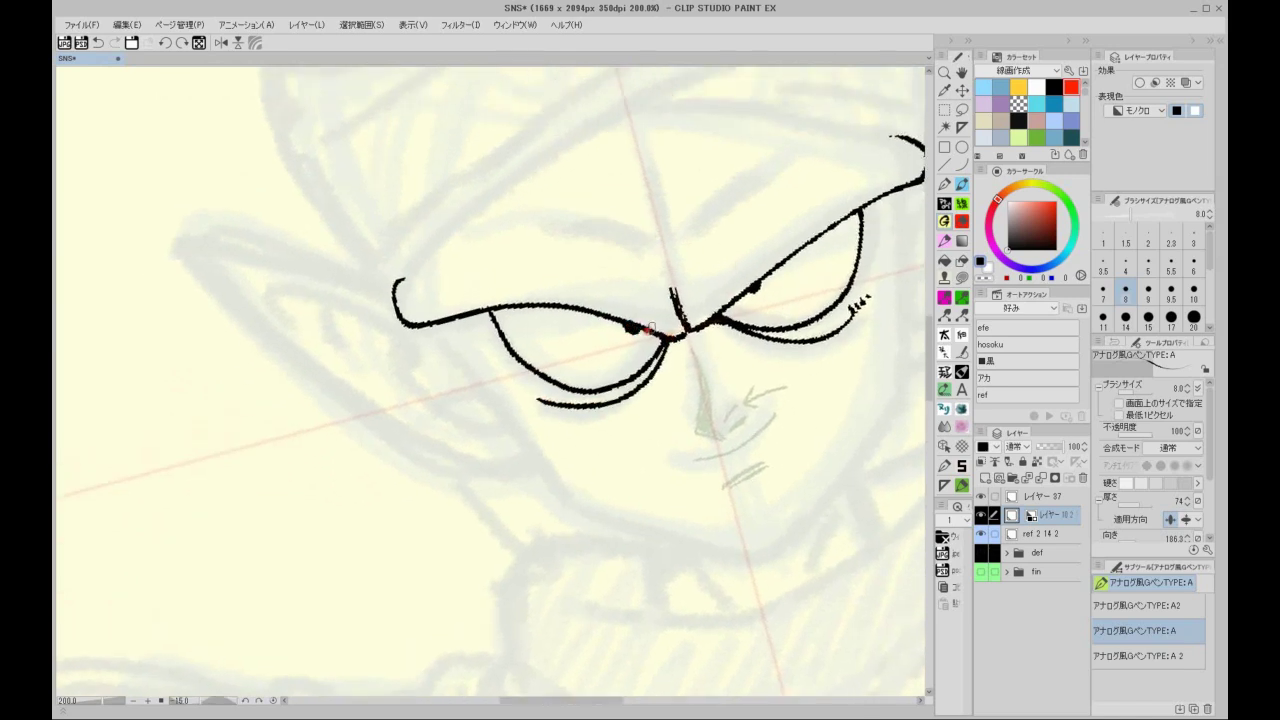
drag(702, 304, 677, 340)
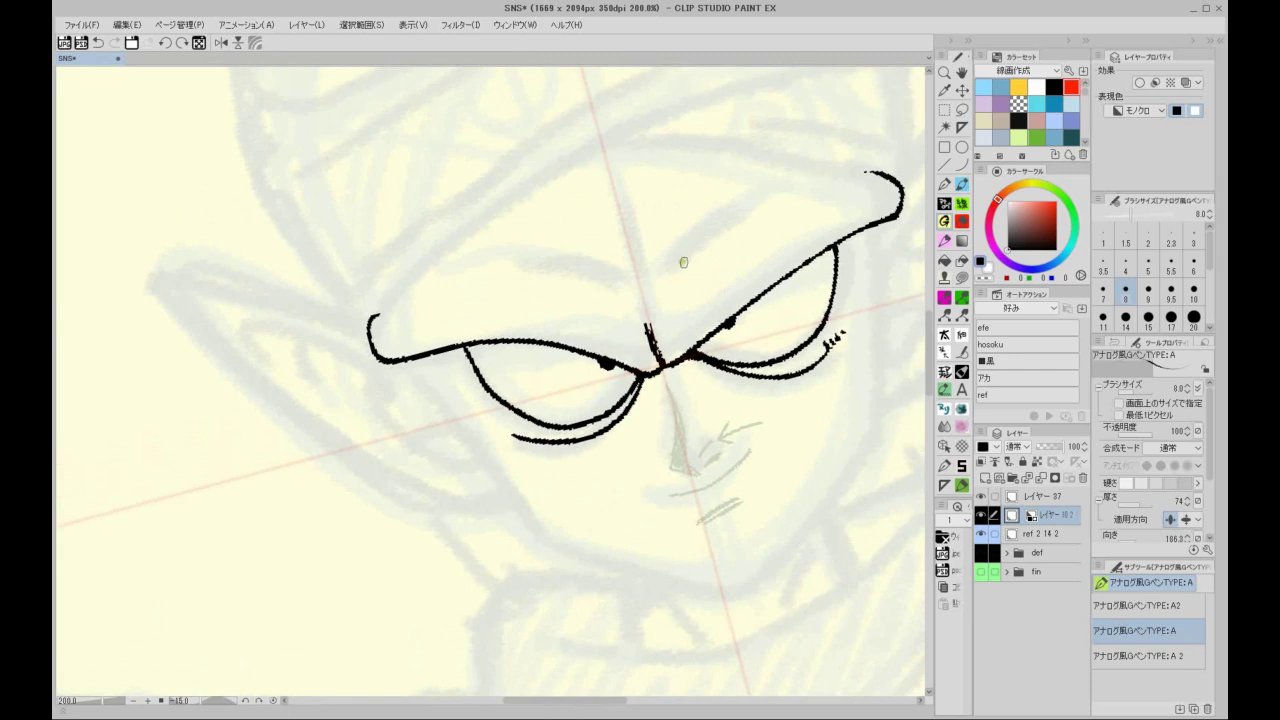
drag(651, 298, 717, 220)
drag(660, 288, 735, 214)
drag(612, 186, 637, 276)
drag(526, 262, 625, 300)
drag(562, 272, 628, 308)
drag(708, 227, 675, 145)
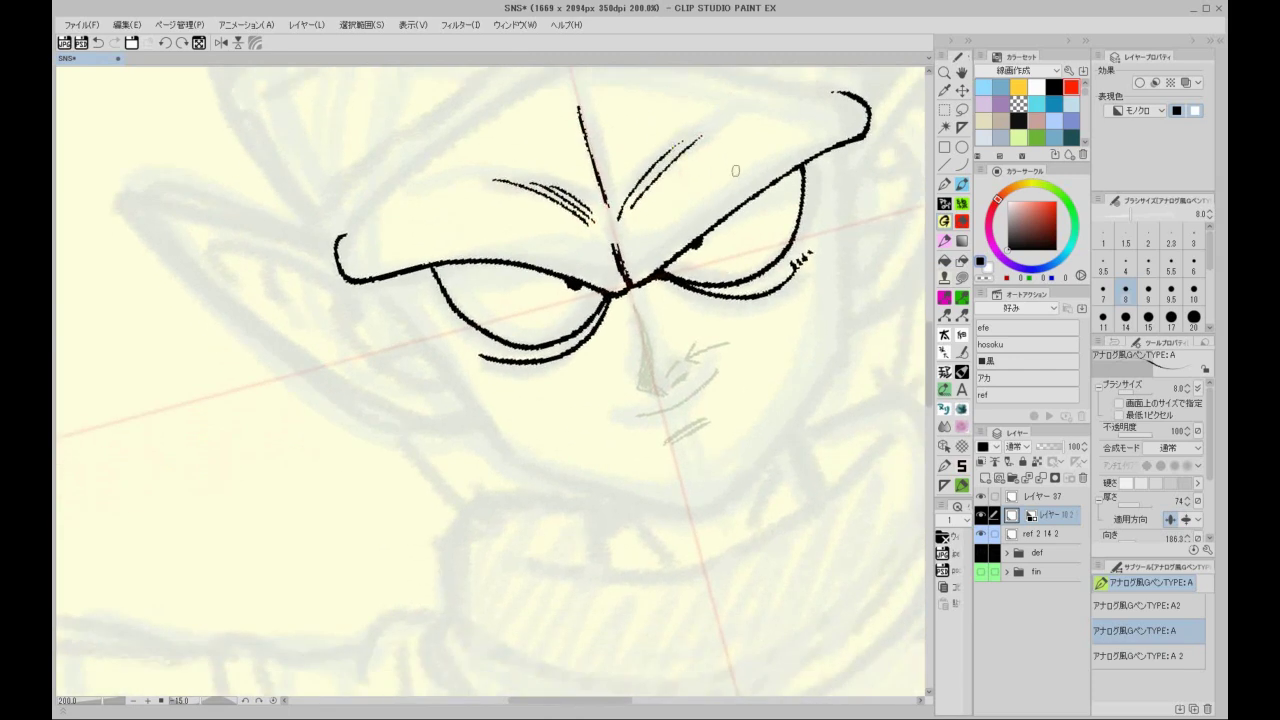
drag(766, 194, 772, 168)
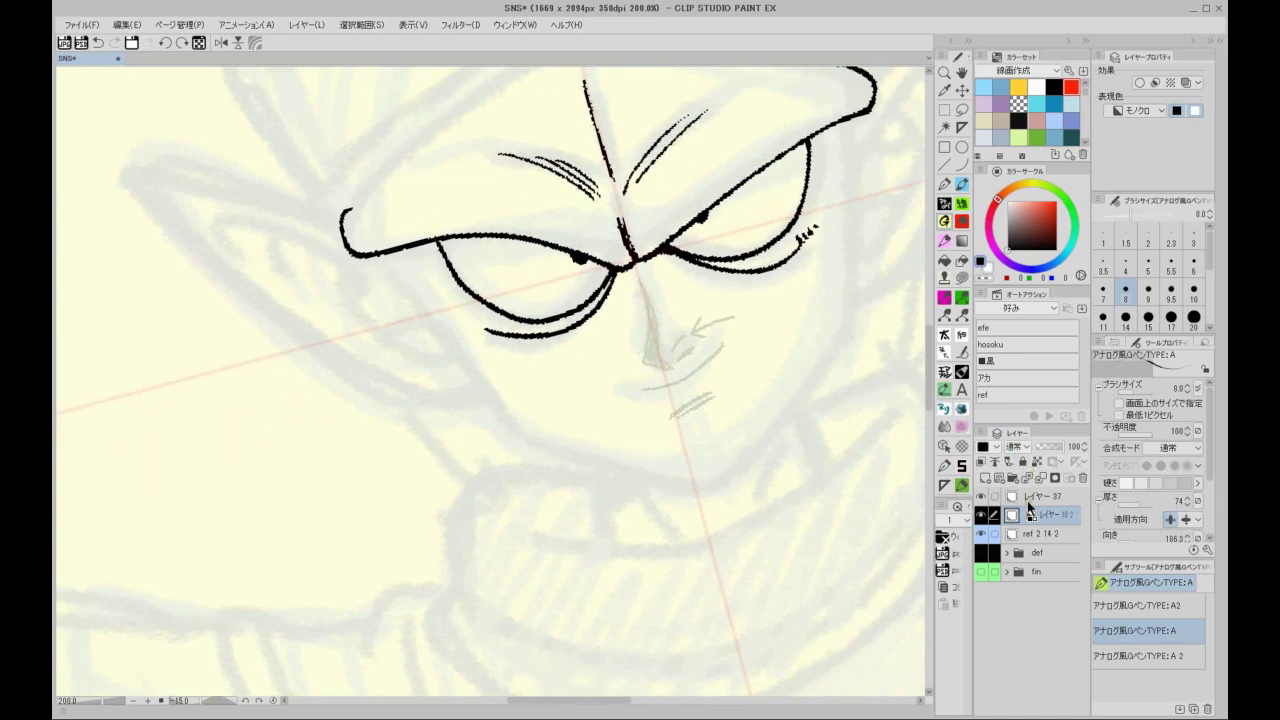
Step: On a new ink layer, draw the face outline from the left-hand temple down the cheek and around the jaw to the chin
click(985, 478)
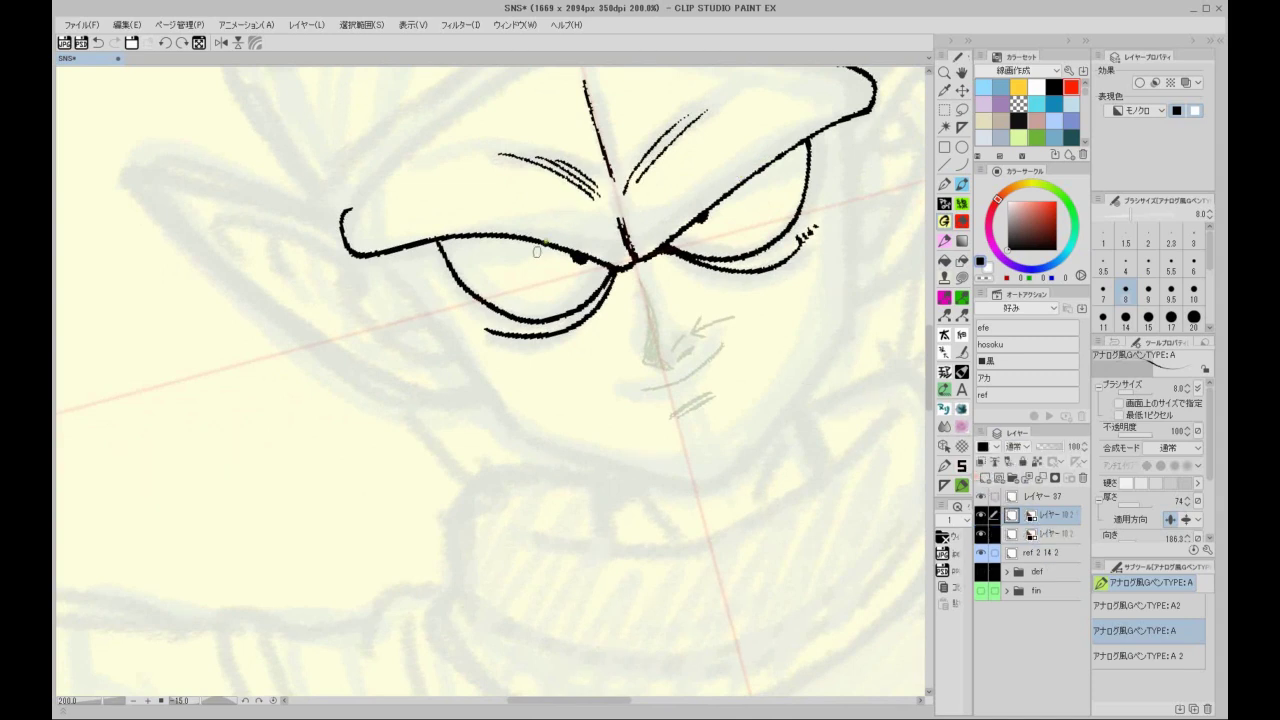
mouse_move(383, 252)
mouse_down()
mouse_move(526, 434)
mouse_move(708, 488)
mouse_up()
key(ctrl+z)
drag(526, 436, 705, 490)
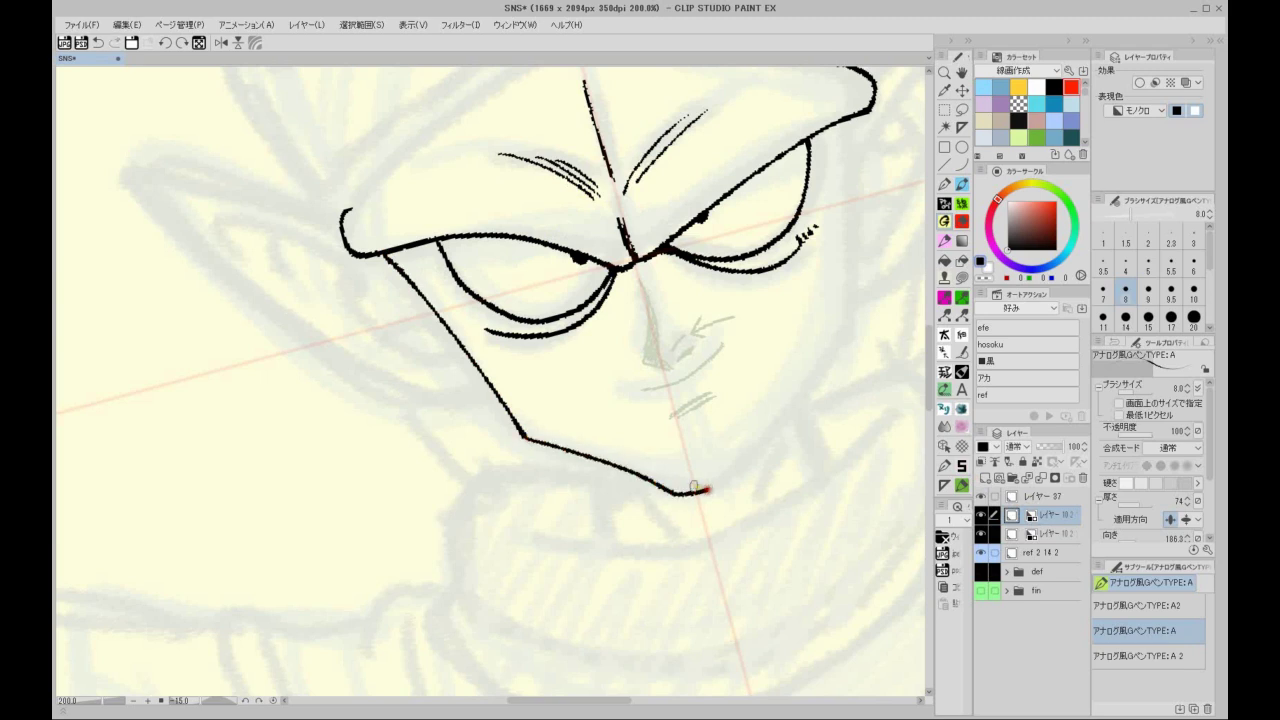
key(ctrl+z)
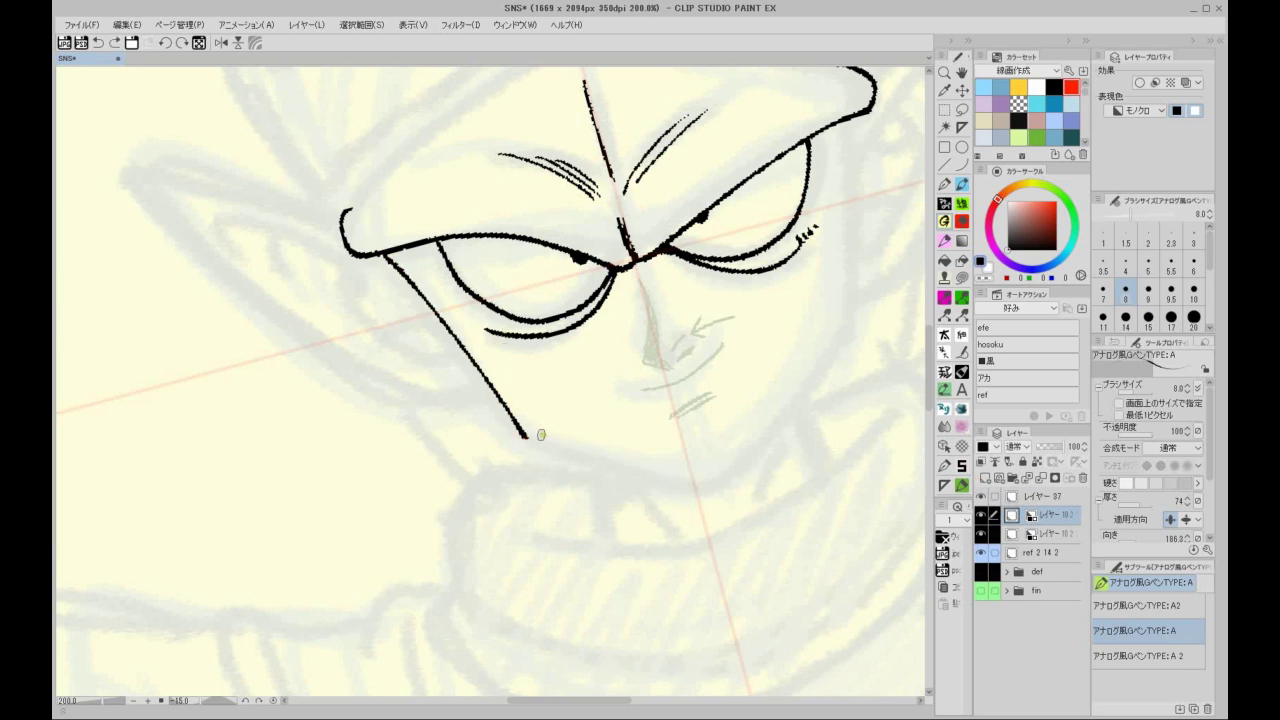
mouse_move(522, 433)
mouse_down()
mouse_move(705, 489)
mouse_move(711, 525)
mouse_move(699, 437)
mouse_up()
drag(619, 307, 517, 301)
Step: Add another ink layer and complete the face outline along the right-hand cheek up to the eyelid line
drag(1038, 514, 985, 477)
key(ctrl+t)
click(1135, 387)
mouse_move(510, 330)
mouse_down()
mouse_move(751, 263)
mouse_move(851, 200)
mouse_move(765, 280)
mouse_move(738, 259)
mouse_move(750, 266)
mouse_up()
key(Return)
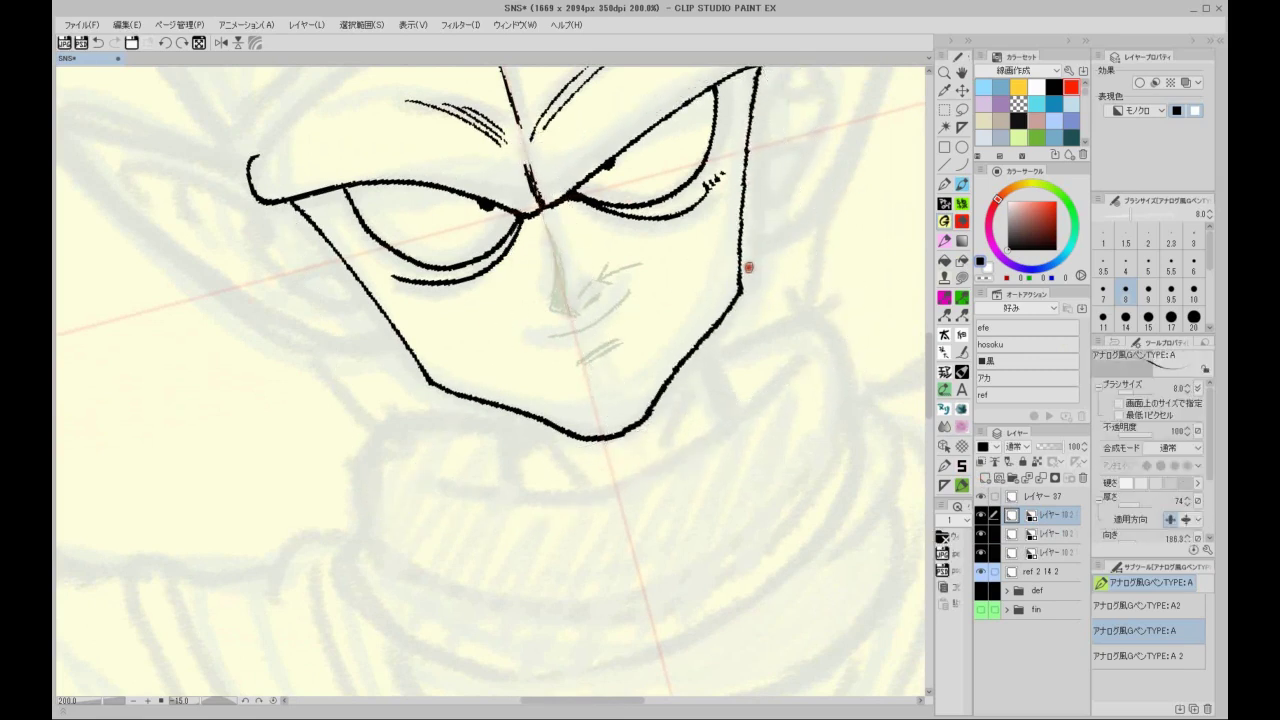
Step: Hatch the shadow at the right-hand eye's outer corner, between the upper lid and the cheek outline
scroll(755, 200, up, 2)
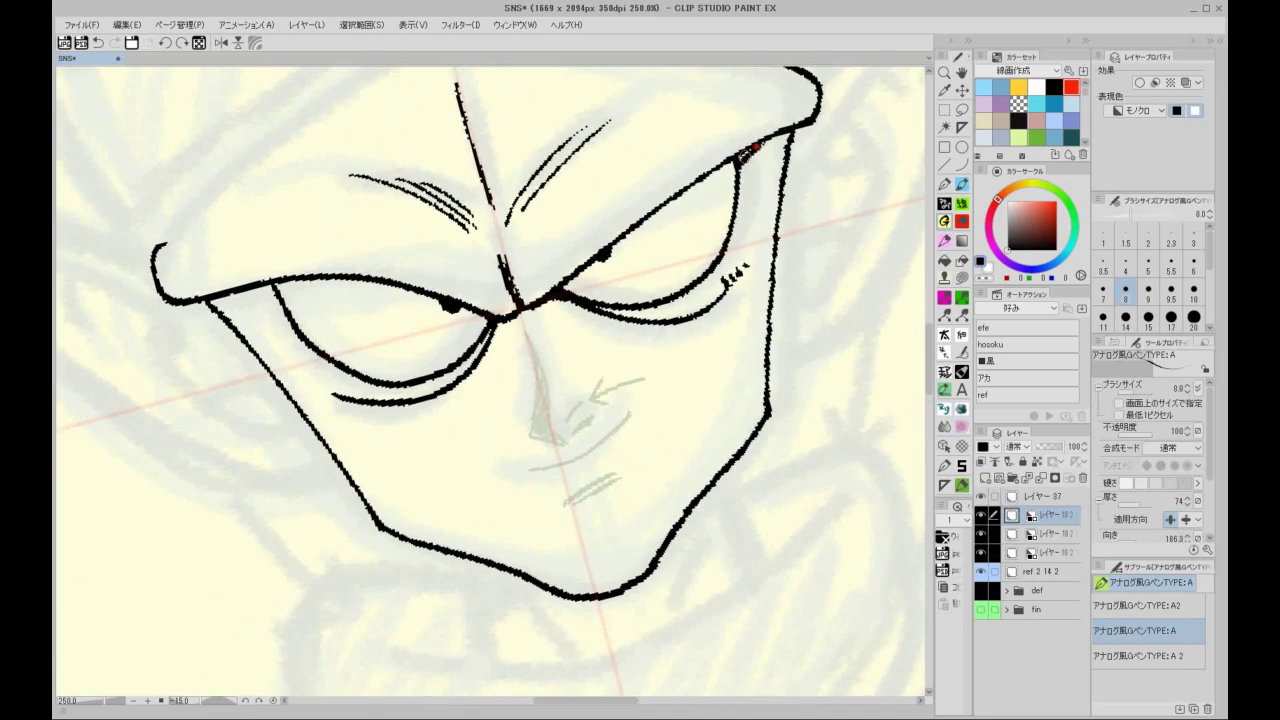
drag(763, 148, 784, 136)
drag(740, 184, 788, 137)
drag(735, 206, 786, 143)
mouse_move(733, 217)
mouse_down()
mouse_move(784, 156)
mouse_move(776, 172)
mouse_up()
mouse_move(668, 206)
mouse_down()
mouse_move(714, 203)
mouse_move(875, 144)
mouse_up()
key(^)
key(^)
key(^)
drag(428, 257, 482, 284)
drag(428, 266, 481, 299)
drag(434, 279, 481, 316)
key(minus)
drag(588, 220, 466, 129)
key(minus)
drag(658, 251, 816, 306)
key(ctrl+z)
key(ctrl+z)
key(ctrl+z)
key(ctrl+z)
key(ctrl+z)
key(ctrl+z)
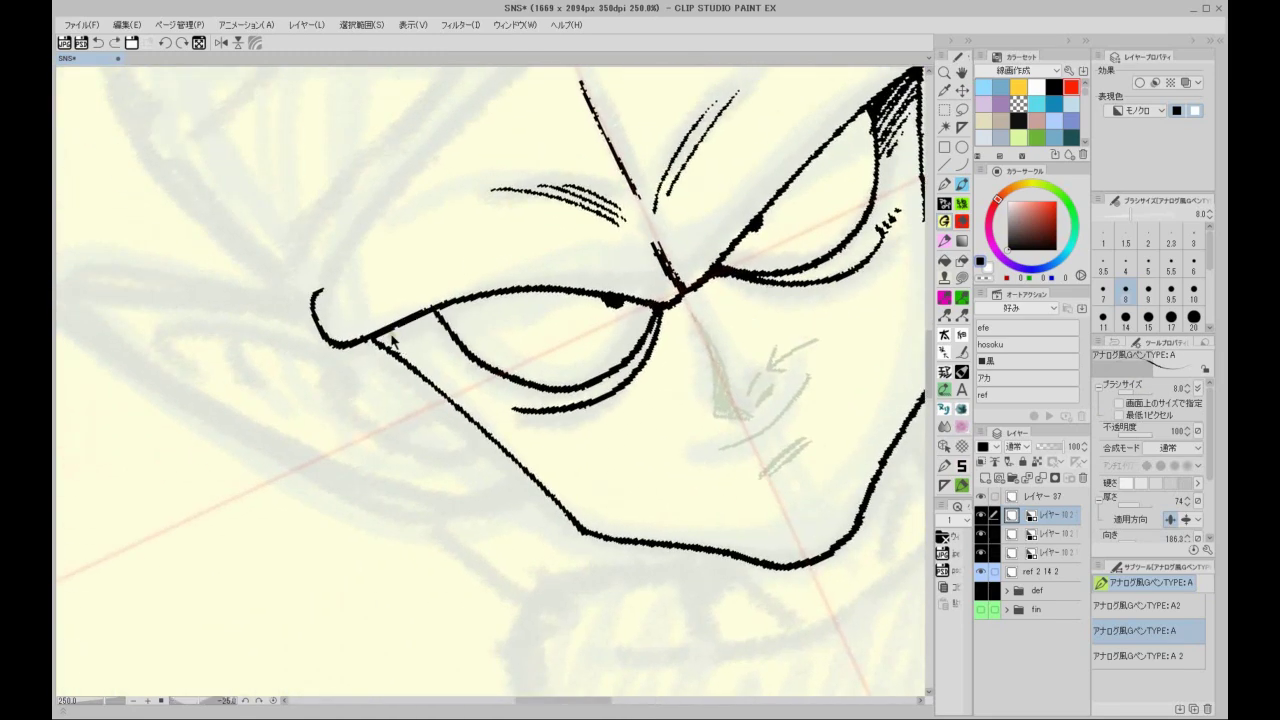
Step: Hatch the left-hand eye's outer corner between the lid and the cheek outline, filling its tip solid black
drag(392, 322, 402, 362)
mouse_move(428, 306)
mouse_down()
mouse_move(380, 340)
mouse_move(420, 370)
mouse_move(437, 358)
mouse_move(448, 385)
mouse_up()
drag(446, 314, 464, 396)
drag(462, 324, 480, 402)
drag(476, 346, 484, 398)
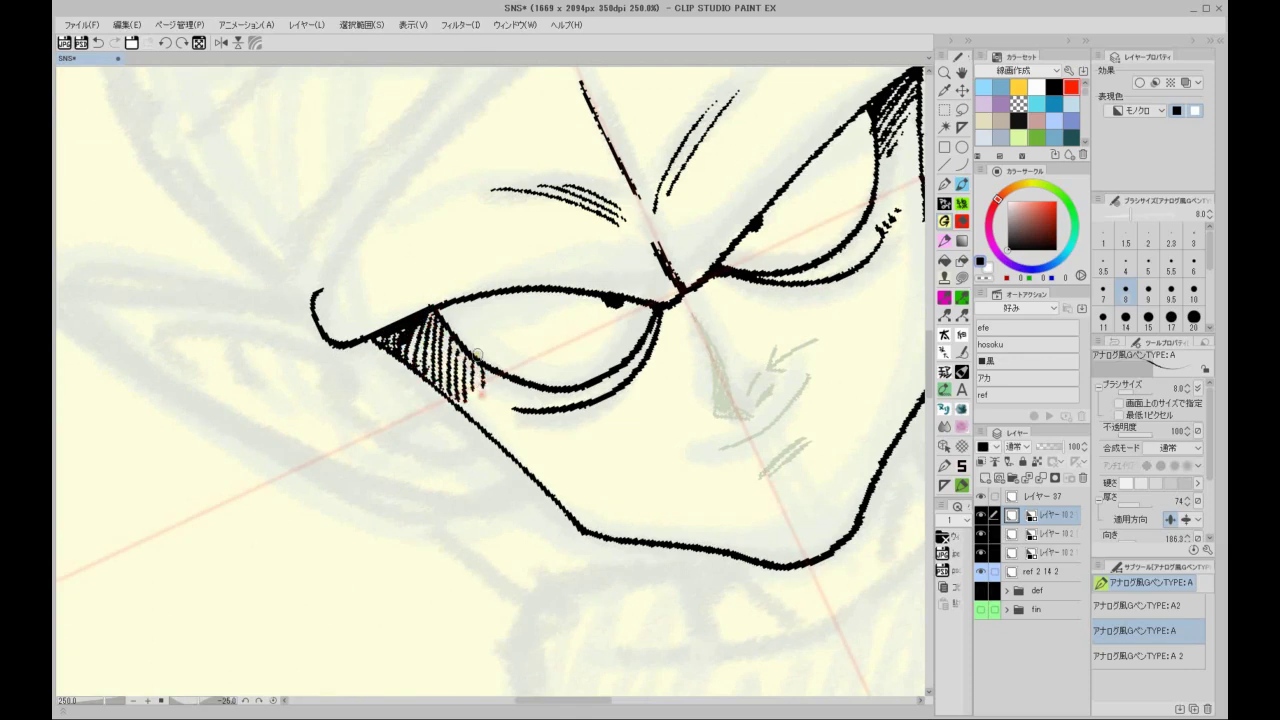
drag(372, 338, 406, 362)
Step: Thicken the face outline along the left-hand cheek, the jaw and the underside of the chin
drag(470, 412, 538, 481)
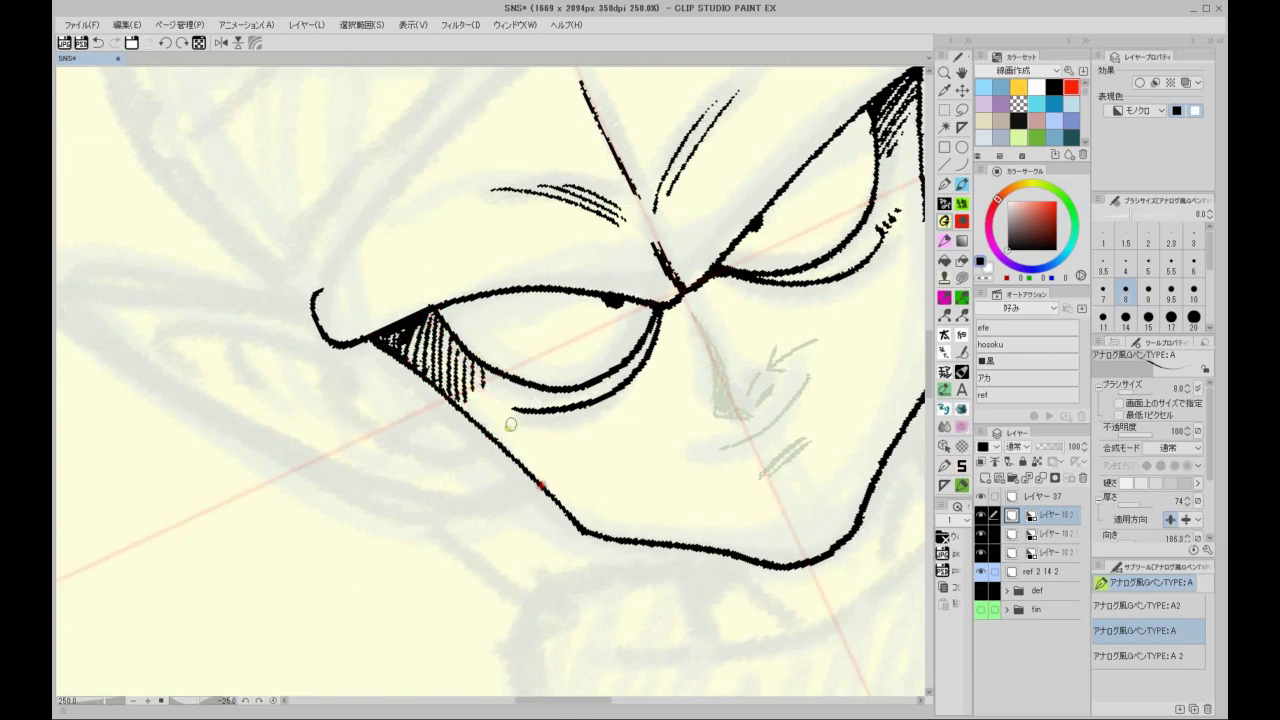
drag(540, 430, 380, 307)
drag(377, 354, 388, 326)
mouse_move(416, 384)
mouse_down()
mouse_move(616, 474)
mouse_move(680, 455)
mouse_up()
drag(763, 357, 812, 300)
drag(824, 184, 812, 278)
scroll(590, 356, up, 1)
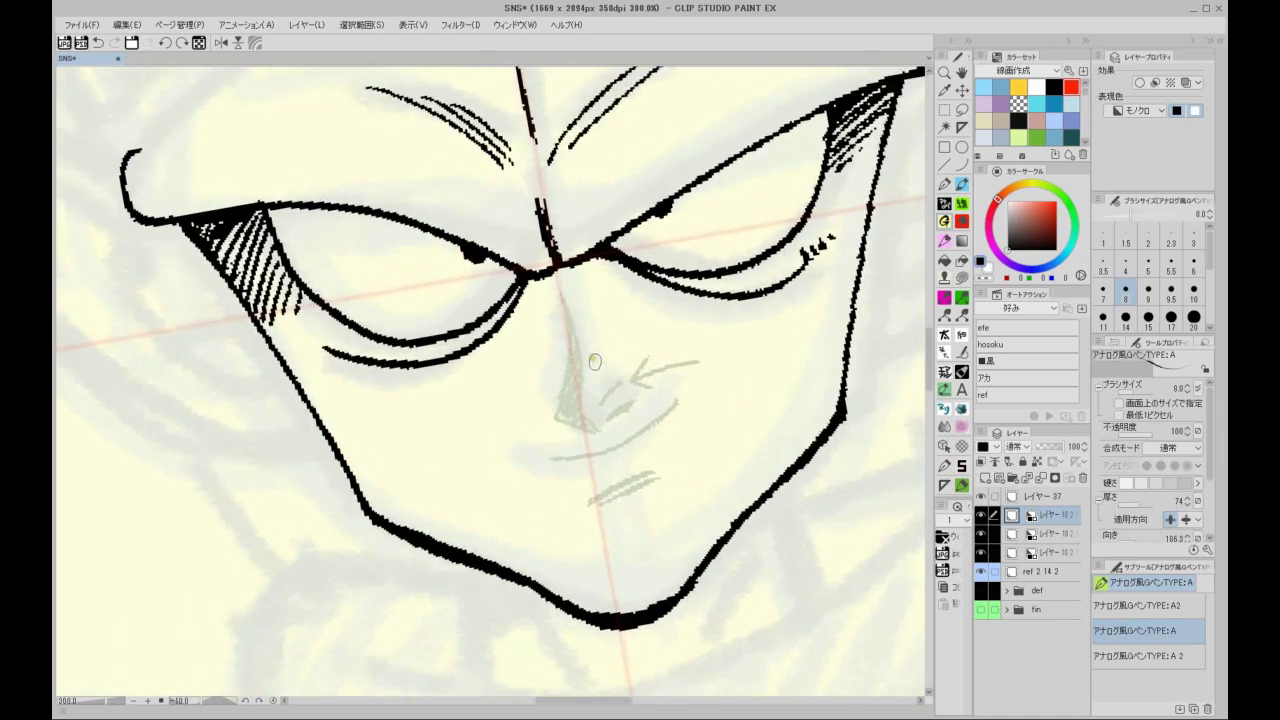
Step: Ink the nose with its black shadow and nostril marks, the curved mouth line, and short hatching beneath the mouth
mouse_move(562, 315)
mouse_down()
mouse_move(592, 444)
mouse_move(560, 330)
mouse_move(566, 420)
mouse_move(572, 392)
mouse_move(577, 408)
mouse_move(620, 386)
mouse_up()
drag(606, 431, 674, 359)
key(minus)
key(minus)
key(minus)
drag(613, 471, 678, 435)
drag(625, 487, 677, 445)
scroll(678, 443, down, 2)
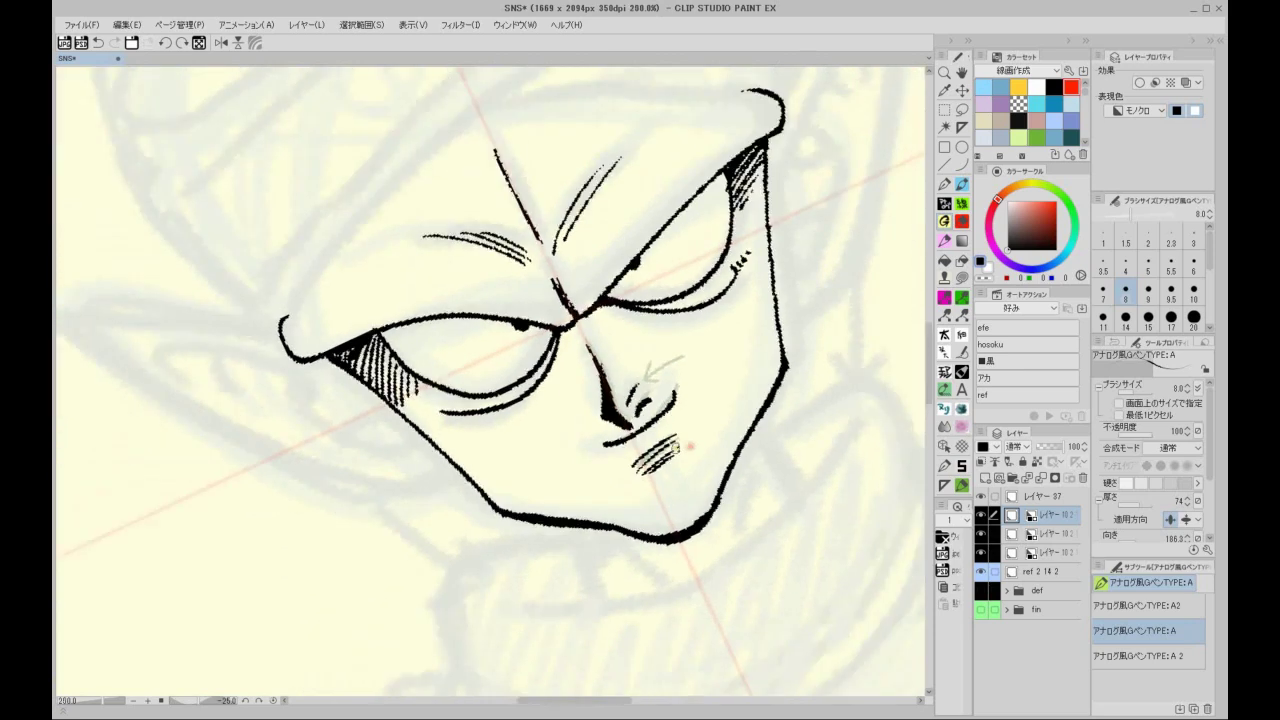
Step: Ink the headwrap's lowest edge, sweeping up across the forehead from the left-hand brow hook
drag(666, 207, 588, 278)
key(asciicircum)
key(asciicircum)
key(asciicircum)
key(asciicircum)
scroll(613, 239, down, 1)
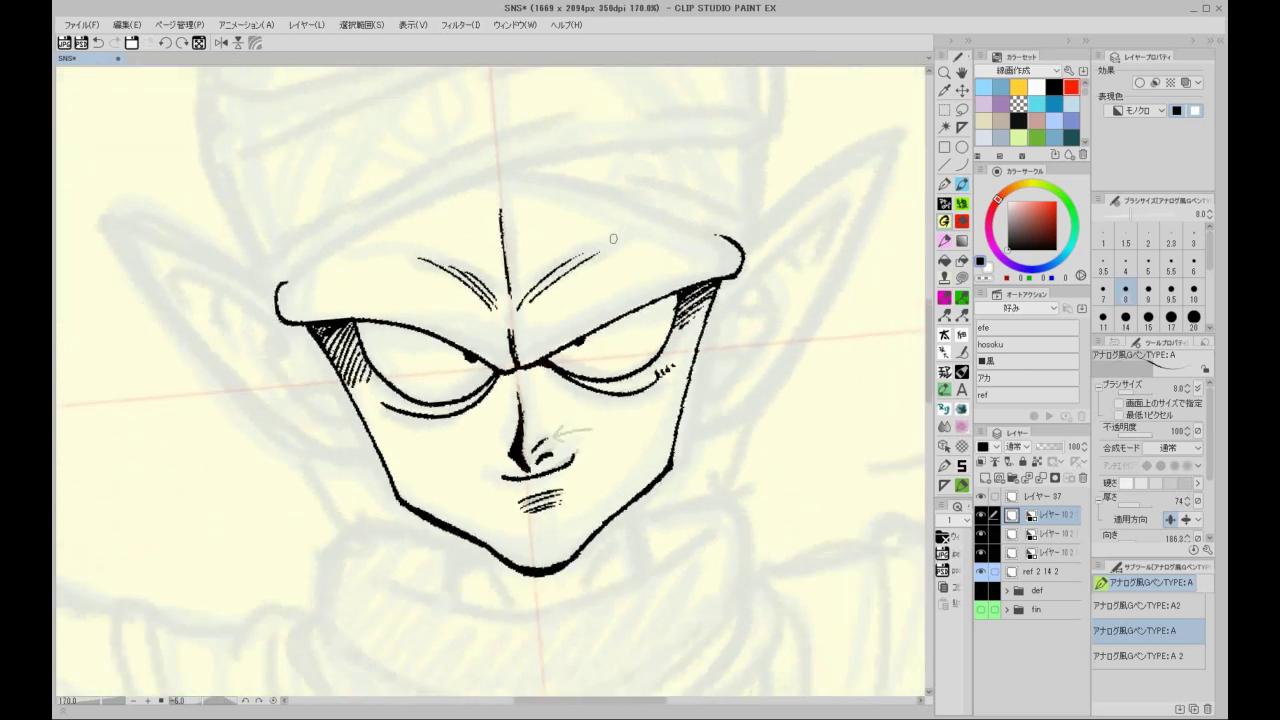
drag(680, 267, 763, 409)
key(minus)
key(minus)
key(minus)
key(minus)
key(minus)
key(minus)
key(minus)
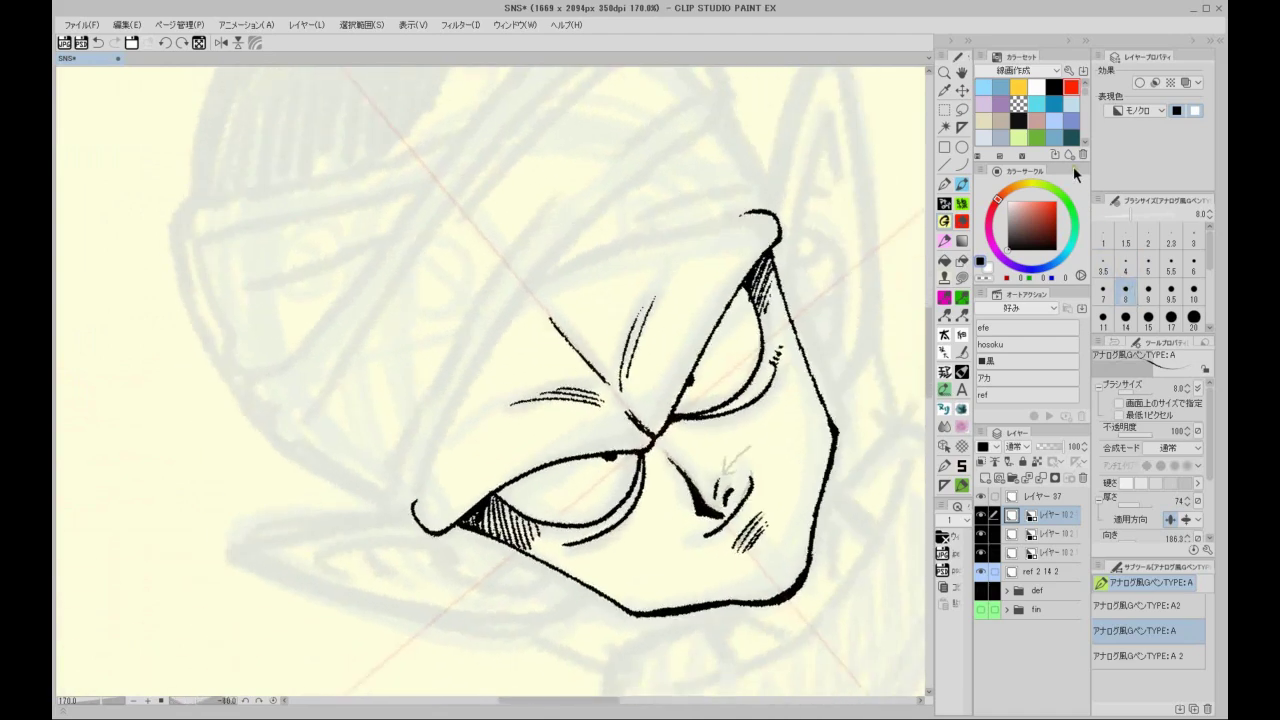
drag(416, 505, 714, 97)
drag(644, 186, 777, 191)
Step: Ink the headwrap's left-hand outline with its small rounded folds, plus the crease lines rising across the lower band
drag(549, 516, 521, 502)
key(asciicircum)
mouse_move(360, 372)
mouse_down()
mouse_move(400, 441)
mouse_move(510, 515)
mouse_up()
drag(478, 472, 606, 316)
drag(526, 470, 786, 133)
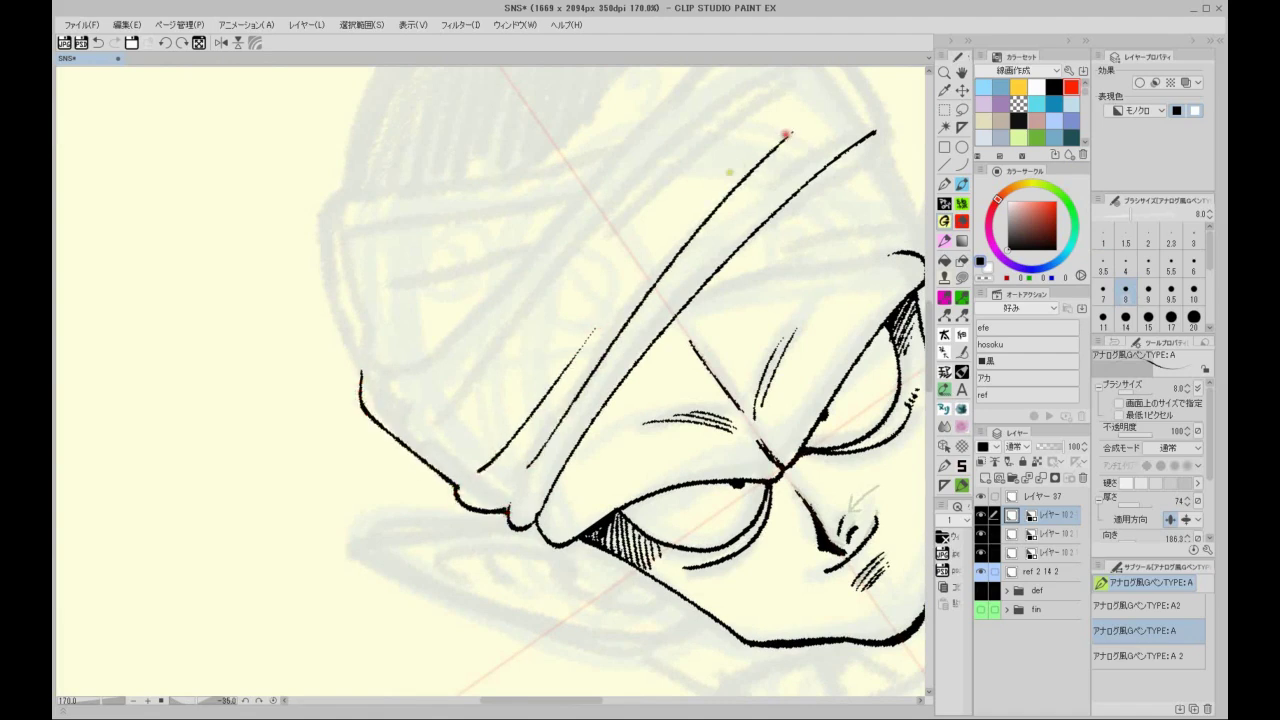
drag(729, 172, 721, 260)
Step: Ink the wide band's upper edge and the lines of the band crossing it above the right-hand brow
drag(373, 468, 756, 100)
drag(741, 180, 583, 237)
key(ctrl+at)
mouse_move(722, 257)
mouse_down()
mouse_move(748, 344)
mouse_move(590, 325)
mouse_up()
mouse_move(744, 346)
mouse_down()
mouse_move(739, 397)
mouse_move(720, 413)
mouse_move(660, 399)
mouse_up()
drag(740, 517, 746, 286)
Step: Ink the headwrap's right-hand outline with rounded folds where the bands wrap around the head
key(asciicircum)
key(asciicircum)
key(asciicircum)
key(asciicircum)
key(asciicircum)
key(asciicircum)
key(asciicircum)
key(asciicircum)
mouse_move(563, 250)
mouse_down()
mouse_move(700, 462)
mouse_move(724, 442)
mouse_up()
mouse_move(635, 292)
mouse_down()
mouse_move(774, 424)
mouse_move(796, 397)
mouse_up()
drag(741, 355, 767, 419)
Step: Ink the headwrap's rear left-hand outline and the edges and creases of the diagonal band tucked beneath the wide band
key(minus)
key(minus)
key(minus)
key(minus)
key(minus)
key(minus)
key(minus)
key(minus)
key(minus)
key(minus)
key(minus)
key(minus)
key(minus)
key(minus)
key(minus)
key(minus)
key(minus)
key(minus)
key(minus)
mouse_move(757, 222)
mouse_down()
mouse_move(711, 528)
mouse_move(606, 334)
mouse_move(767, 300)
mouse_up()
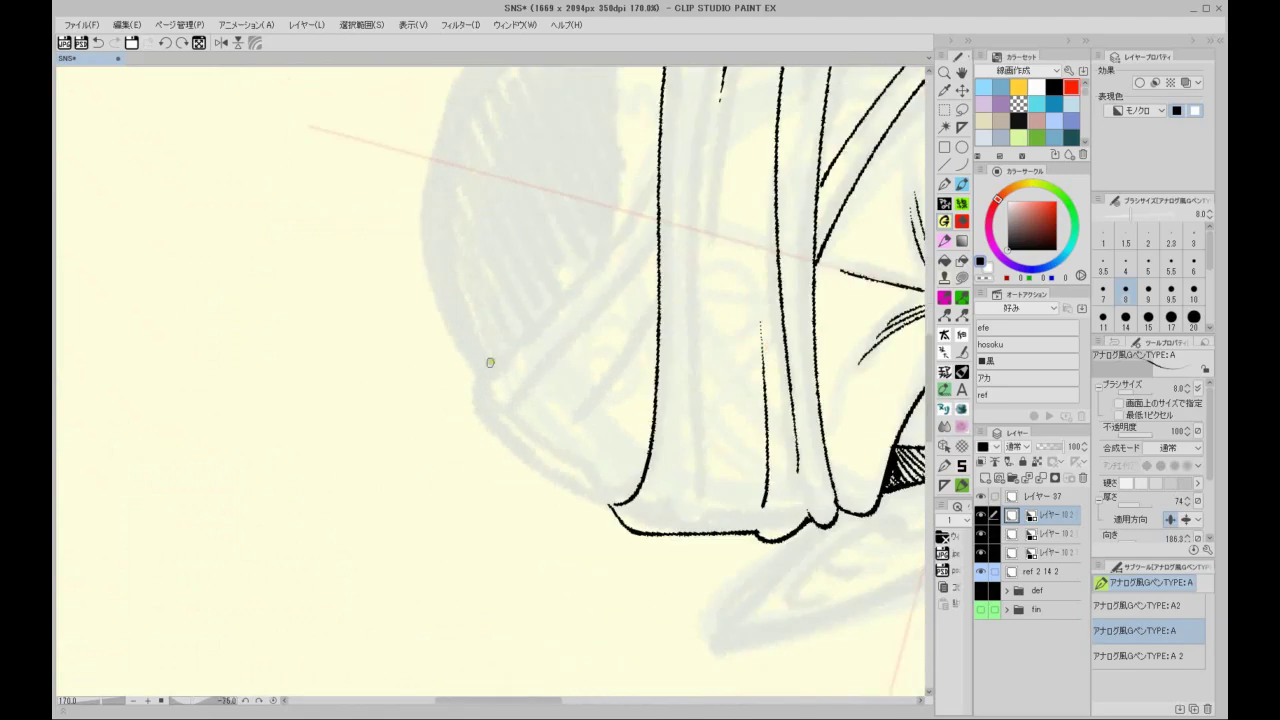
drag(480, 370, 660, 165)
mouse_move(465, 380)
mouse_down()
mouse_move(481, 417)
mouse_move(613, 499)
mouse_up()
drag(569, 446, 659, 320)
drag(659, 330, 600, 458)
mouse_move(514, 396)
mouse_down()
mouse_move(657, 226)
mouse_move(563, 424)
mouse_up()
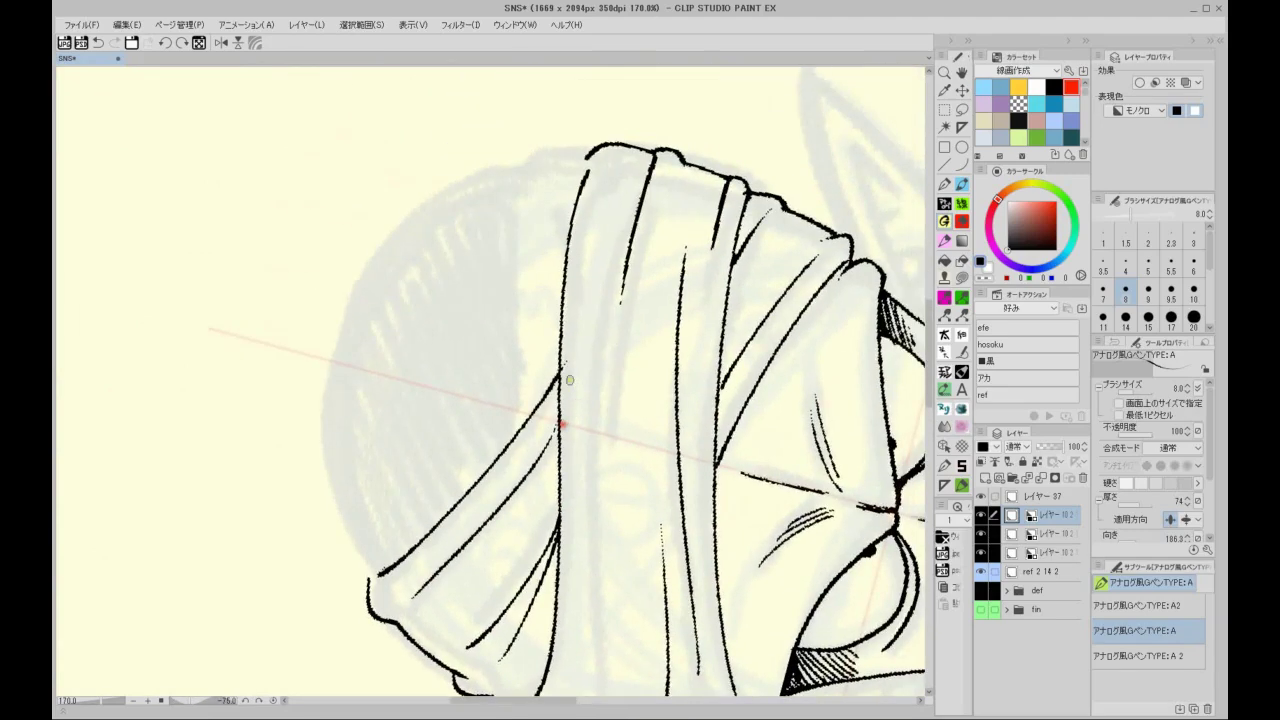
Step: Ink the outer edge of the rear band up to the top of the headwrap, with a crease inside it
key(asciicircum)
drag(609, 366, 656, 318)
mouse_move(438, 385)
mouse_down()
mouse_move(727, 210)
mouse_move(760, 228)
mouse_move(766, 262)
mouse_up()
scroll(688, 262, down, 4)
mouse_move(578, 378)
mouse_down()
mouse_move(700, 258)
mouse_move(738, 292)
mouse_up()
Step: Touch up the front edge line of the wide headwrap band and erase the line overlaps along it with the vector eraser
key(minus)
key(minus)
key(minus)
key(minus)
key(minus)
key(minus)
key(minus)
scroll(740, 151, up, 2)
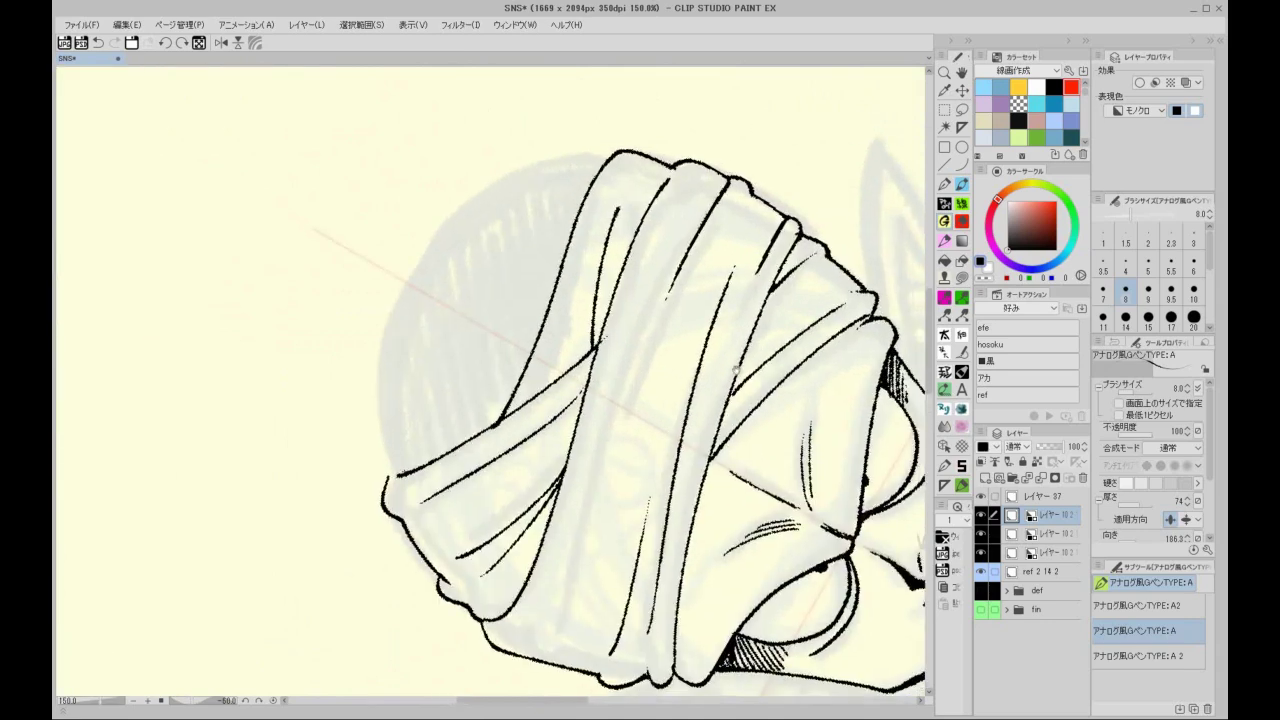
drag(735, 366, 745, 195)
mouse_move(627, 405)
mouse_down()
mouse_move(556, 514)
mouse_move(536, 520)
mouse_move(564, 512)
mouse_move(806, 178)
mouse_up()
click(962, 220)
mouse_move(562, 496)
mouse_down()
mouse_move(734, 229)
mouse_move(774, 191)
mouse_up()
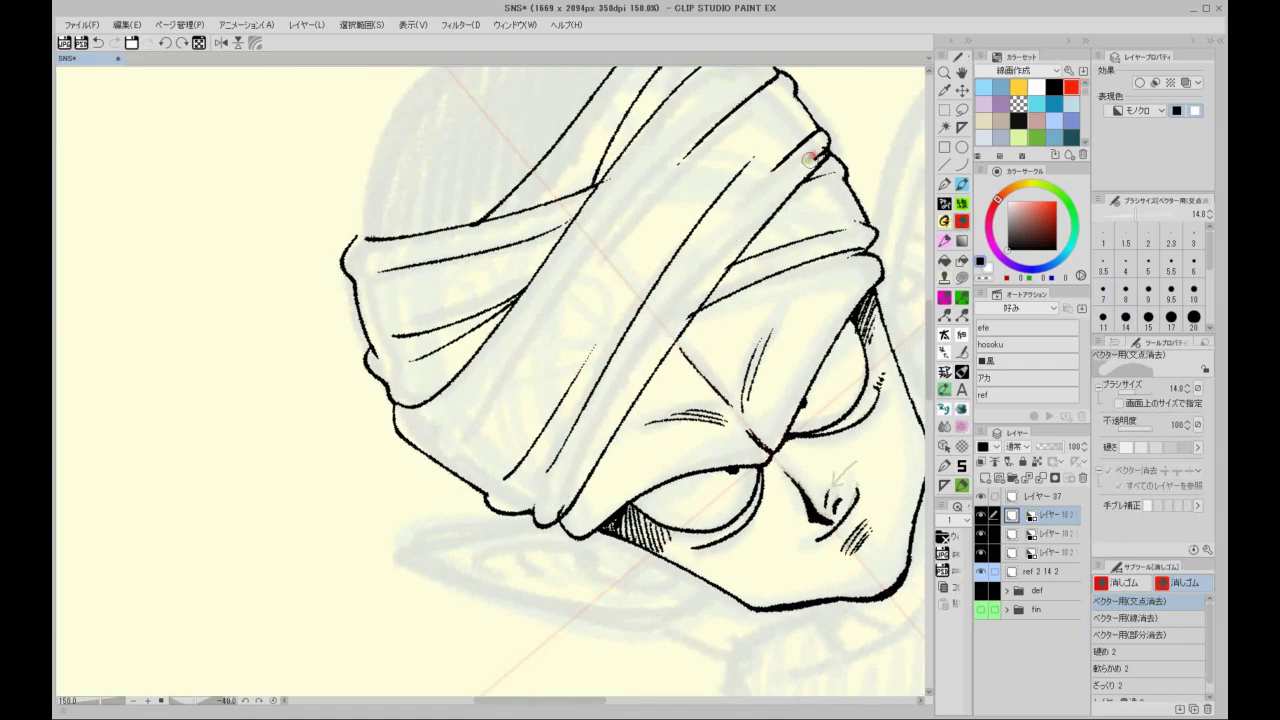
mouse_move(805, 264)
mouse_down()
mouse_move(841, 250)
mouse_move(715, 296)
mouse_up()
Step: Ink the domed outline of the crown above the headwrap, joining it to the bands at both ends
key(minus)
key(minus)
key(minus)
click(944, 203)
key(ctrl+plus)
drag(567, 358, 690, 183)
click(961, 242)
drag(564, 357, 688, 184)
key(asciicircum)
key(asciicircum)
key(asciicircum)
key(asciicircum)
key(asciicircum)
key(asciicircum)
key(asciicircum)
key(asciicircum)
key(asciicircum)
key(asciicircum)
mouse_move(540, 135)
mouse_down()
mouse_move(629, 309)
mouse_move(745, 375)
mouse_up()
key(minus)
key(minus)
key(minus)
key(minus)
key(minus)
key(minus)
key(minus)
key(minus)
key(minus)
key(minus)
drag(537, 345, 611, 380)
mouse_move(593, 492)
mouse_down()
mouse_move(544, 355)
mouse_move(602, 190)
mouse_up()
key(minus)
key(minus)
key(minus)
key(minus)
key(minus)
key(minus)
key(minus)
drag(526, 148, 558, 396)
mouse_move(509, 442)
mouse_down()
mouse_move(510, 384)
mouse_move(590, 233)
mouse_up()
key(ctrl+minus)
key(ctrl+minus)
mouse_move(817, 412)
mouse_down()
mouse_move(811, 374)
mouse_move(549, 358)
mouse_up()
Step: Fill the exposed crown above the headwrap with solid black
key(asciicircum)
key(asciicircum)
key(asciicircum)
key(asciicircum)
key(asciicircum)
key(asciicircum)
key(asciicircum)
key(asciicircum)
key(asciicircum)
key(asciicircum)
key(asciicircum)
key(asciicircum)
key(asciicircum)
key(asciicircum)
key(asciicircum)
key(asciicircum)
key(asciicircum)
key(asciicircum)
key(asciicircum)
key(asciicircum)
key(asciicircum)
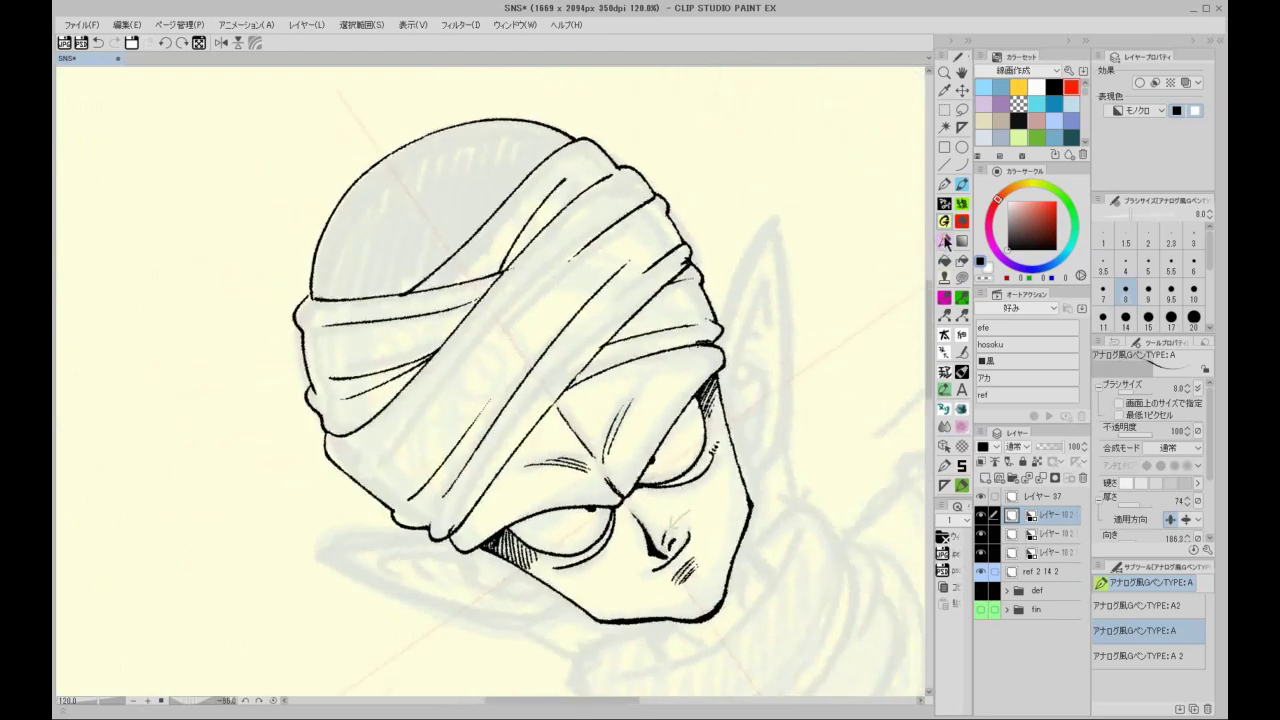
click(944, 261)
click(652, 241)
Step: Merge the three inking layers into one and add a new inking layer above it
drag(691, 215, 695, 71)
key(minus)
key(minus)
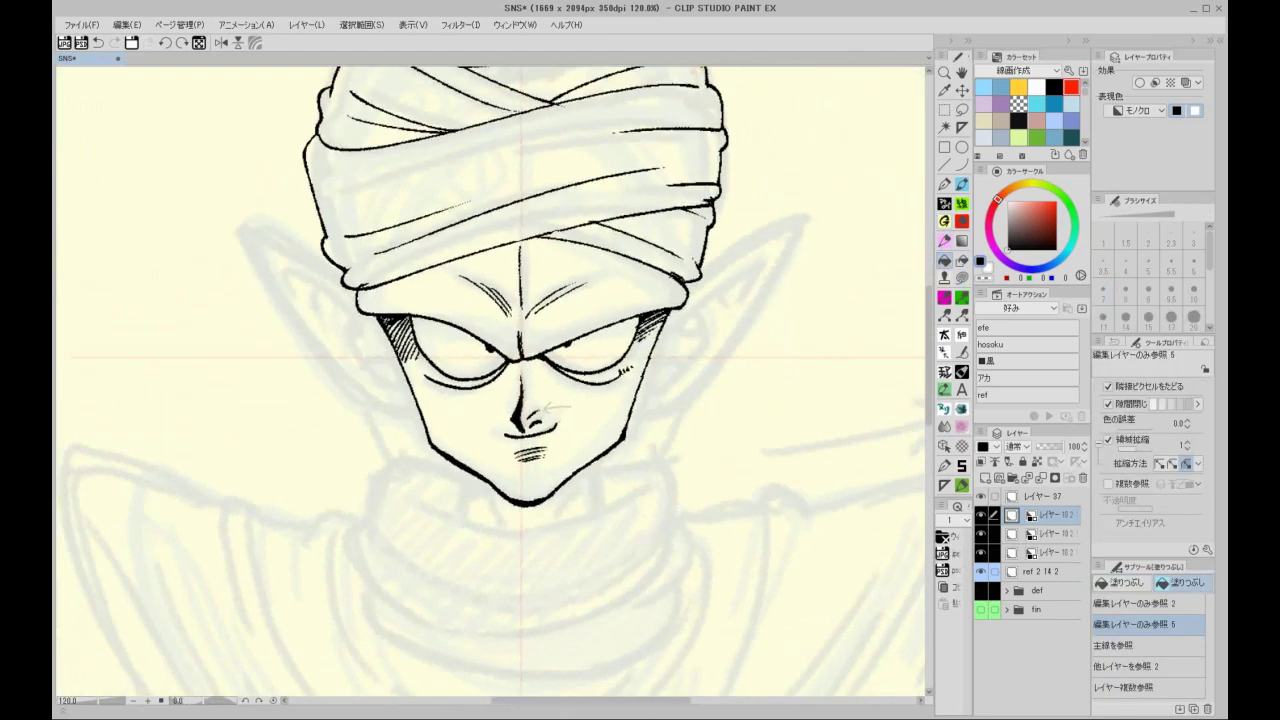
key(ctrl+plus)
click(945, 222)
click(1044, 533)
click(1038, 511)
key(ctrl+e)
key(ctrl+e)
click(985, 478)
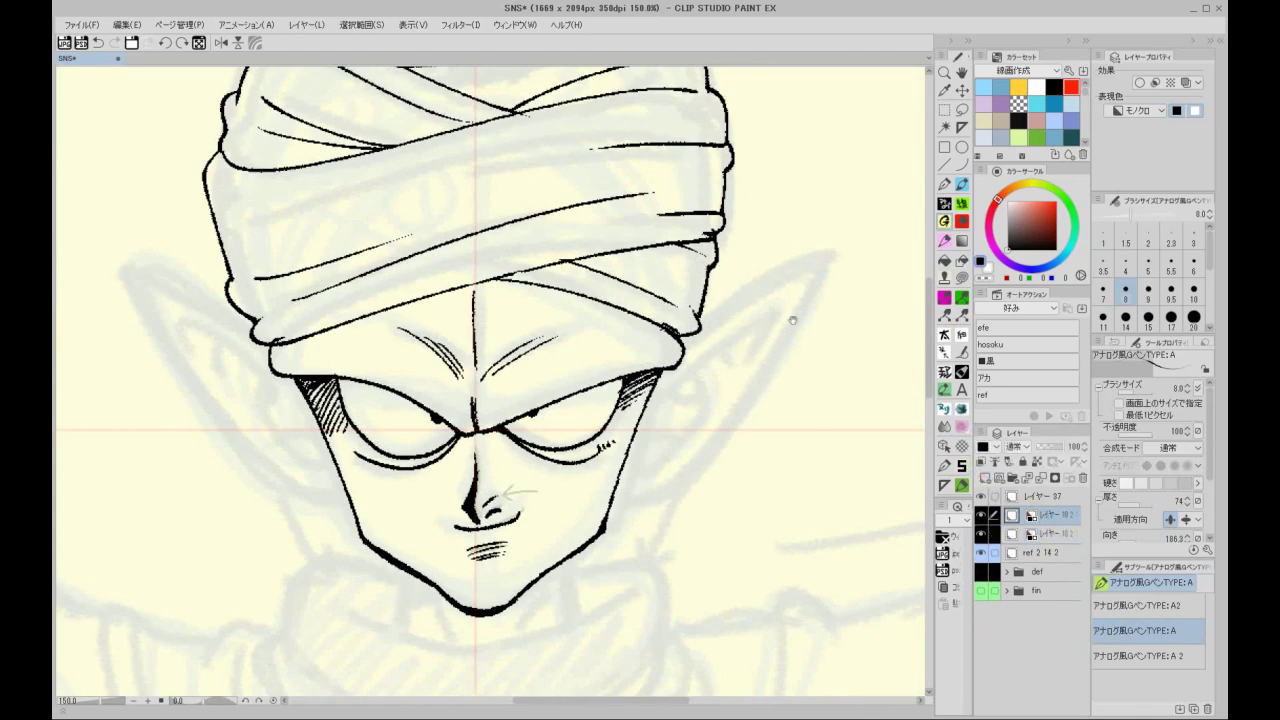
Step: Ink the outer outline of the long pointed right-hand ear from the headwrap down to the lobe
key(minus)
key(minus)
key(minus)
key(minus)
drag(804, 286, 742, 249)
scroll(723, 140, up, 1)
mouse_move(582, 254)
mouse_down()
mouse_move(702, 105)
mouse_move(670, 295)
mouse_move(634, 410)
mouse_up()
mouse_move(571, 448)
mouse_down()
mouse_move(593, 440)
mouse_move(656, 332)
mouse_up()
drag(599, 264, 608, 344)
key(ctrl+z)
Step: Ink the right-hand ear's inner rim and folds, with a small black shadow at the ear opening
mouse_move(578, 529)
mouse_down()
mouse_move(623, 514)
mouse_move(656, 443)
mouse_up()
mouse_move(579, 422)
mouse_down()
mouse_move(685, 238)
mouse_move(662, 338)
mouse_up()
mouse_move(640, 306)
mouse_down()
mouse_move(652, 340)
mouse_move(697, 261)
mouse_up()
mouse_move(638, 318)
mouse_down()
mouse_move(672, 337)
mouse_move(618, 422)
mouse_up()
mouse_move(632, 386)
mouse_down()
mouse_move(648, 378)
mouse_move(643, 404)
mouse_up()
drag(640, 403, 622, 416)
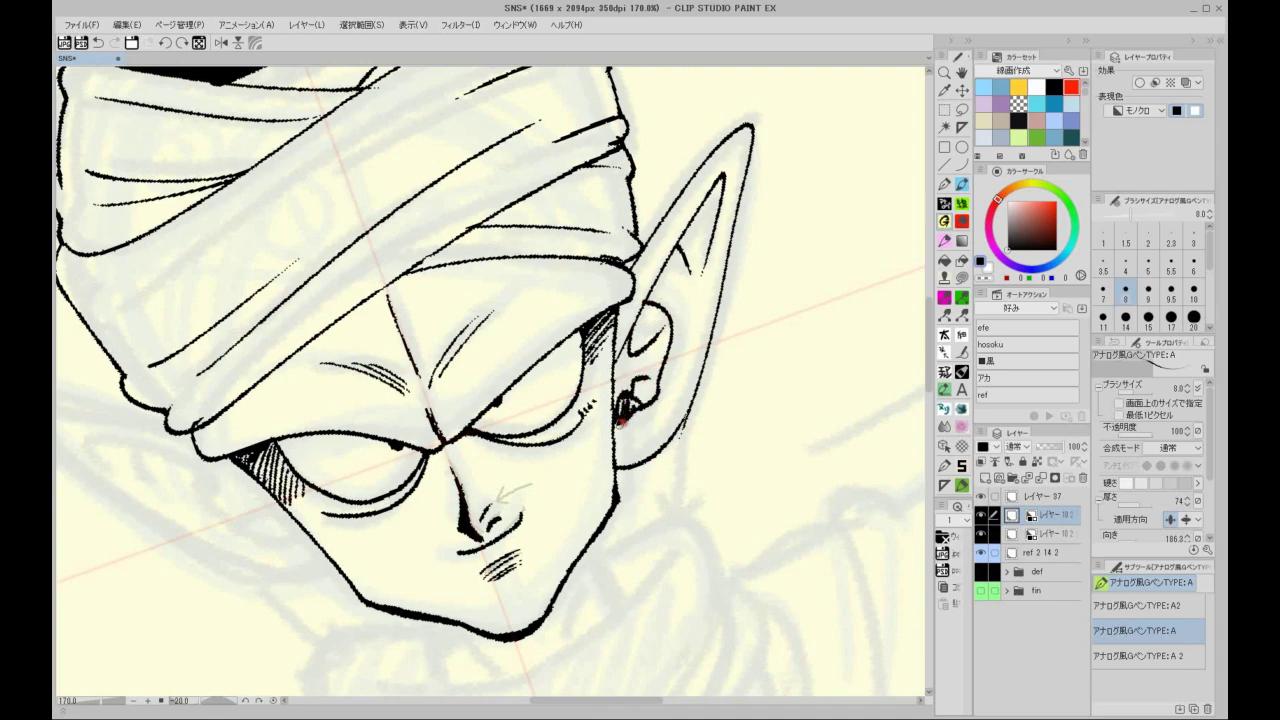
Step: Duplicate the ear layer and flip the copy horizontally
scroll(656, 390, down, 3)
drag(731, 139, 729, 155)
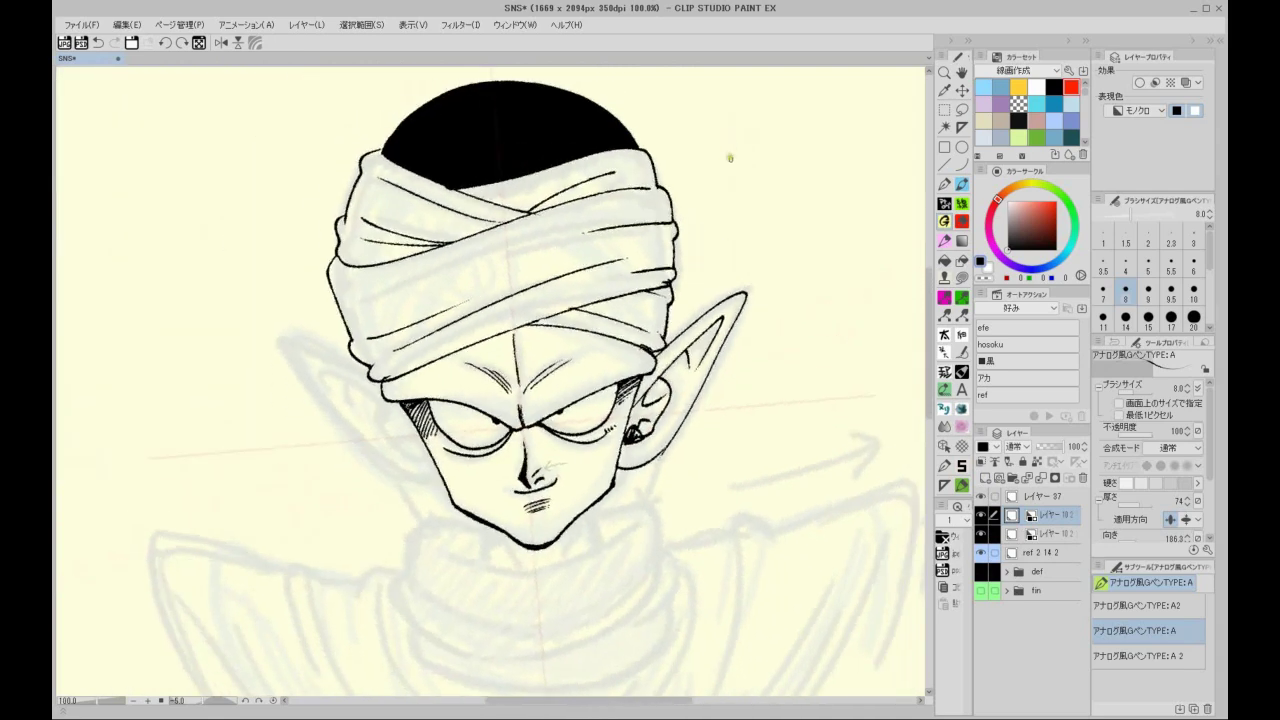
drag(691, 340, 792, 234)
drag(1028, 516, 984, 477)
key(ctrl+t)
drag(900, 290, 1132, 400)
click(1135, 388)
click(1177, 388)
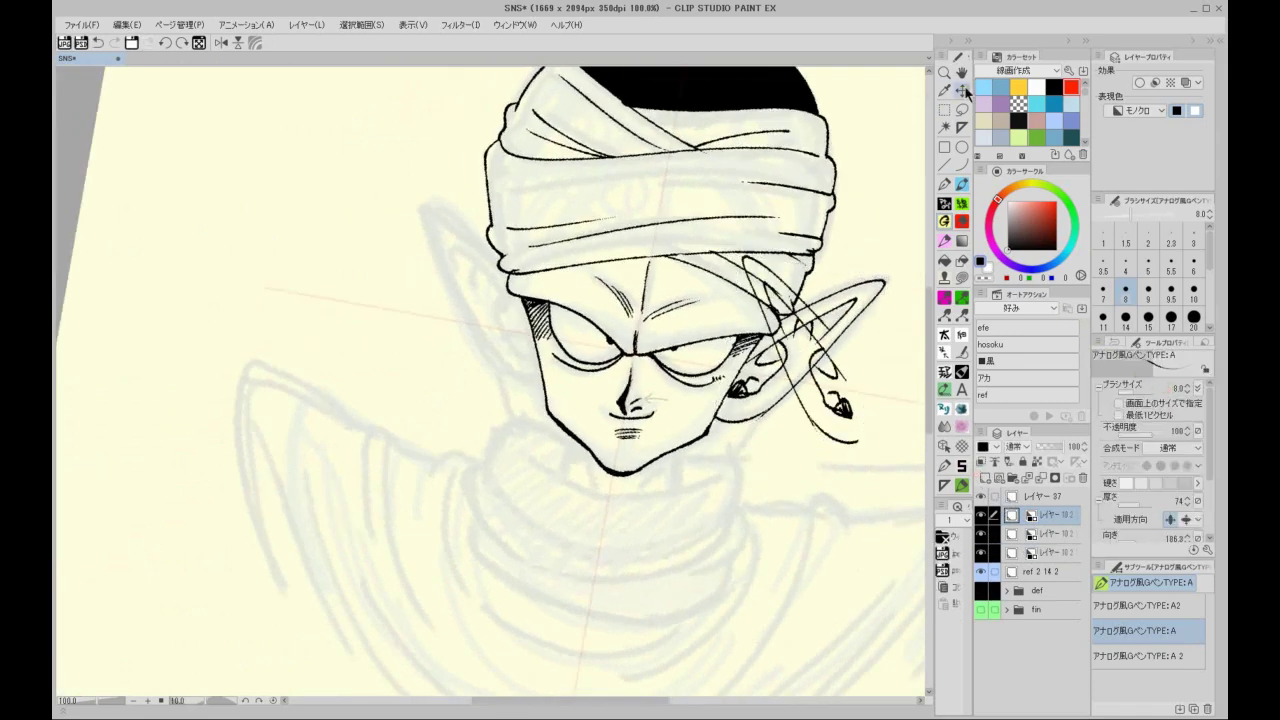
Step: Try moving the flipped ear to the left-hand side of the head, and undo the move
click(961, 90)
drag(836, 324, 507, 260)
key(minus)
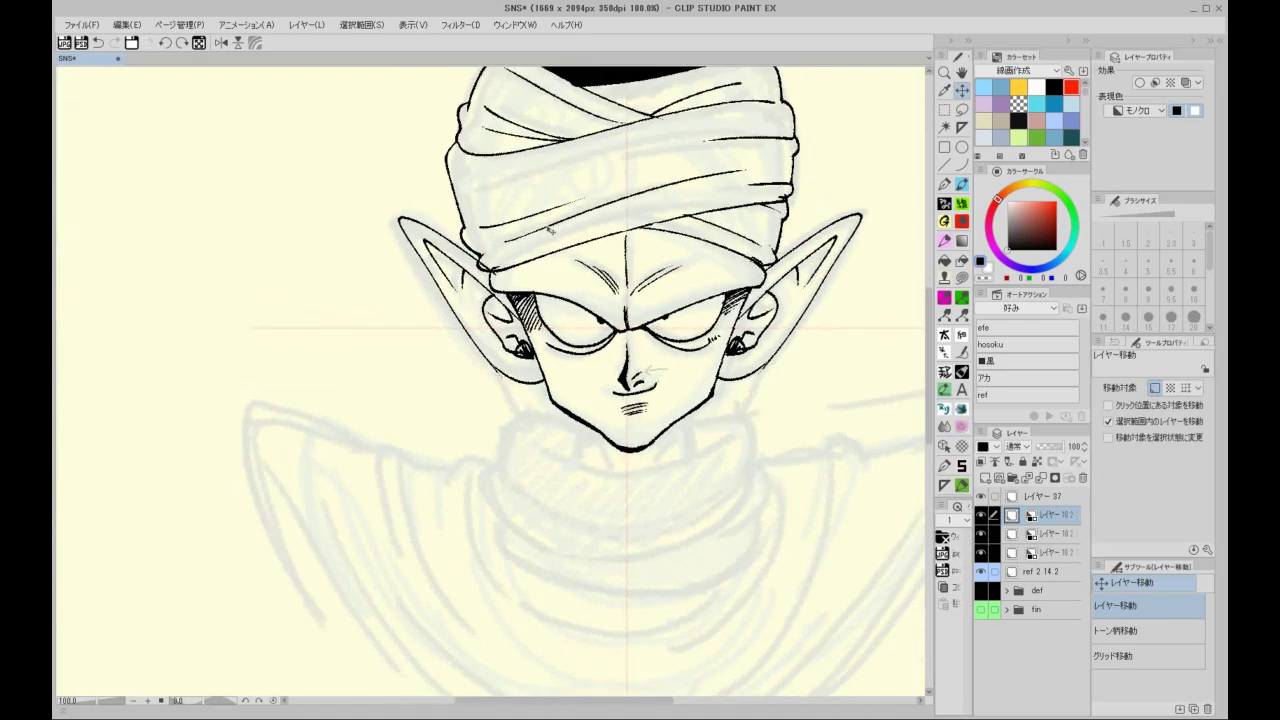
click(200, 43)
key(ctrl+plus)
key(ctrl+plus)
key(ctrl+z)
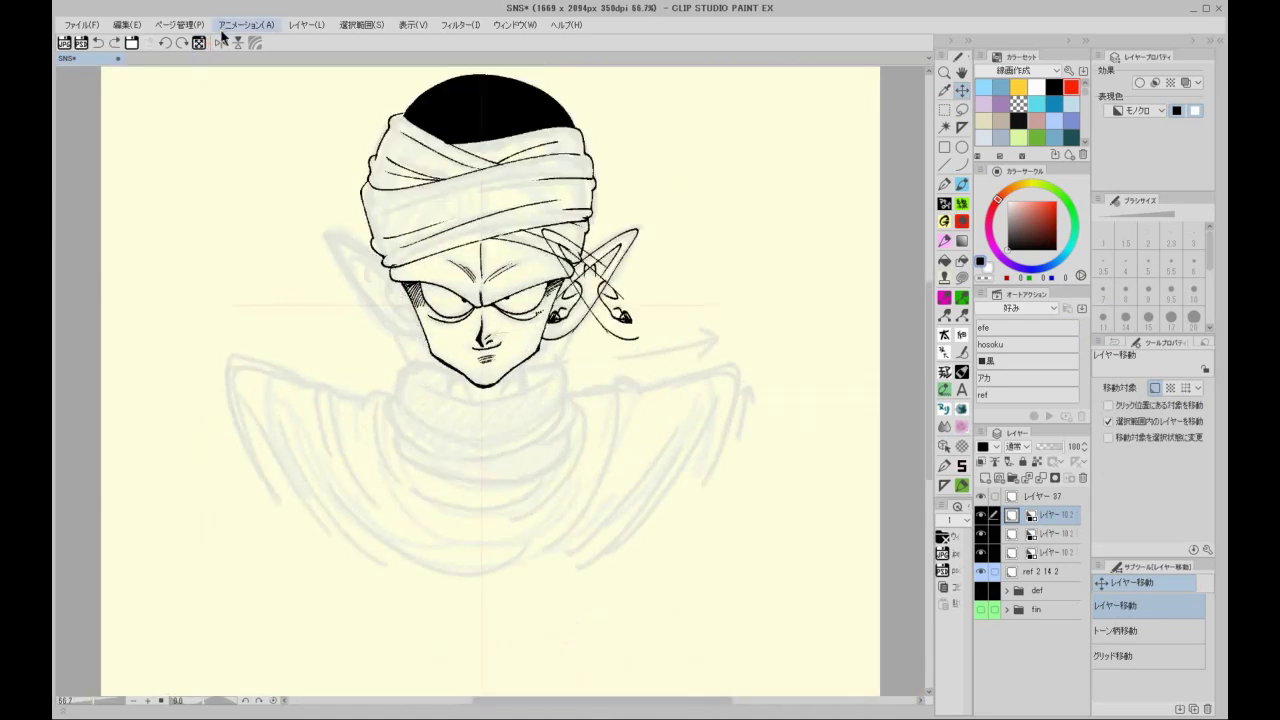
Step: Place the flipped ear on the left-hand side of the head and erase its lines overlapping the headwrap and face
drag(790, 321, 519, 303)
key(ctrl+alt+0)
key(e)
drag(377, 168, 428, 146)
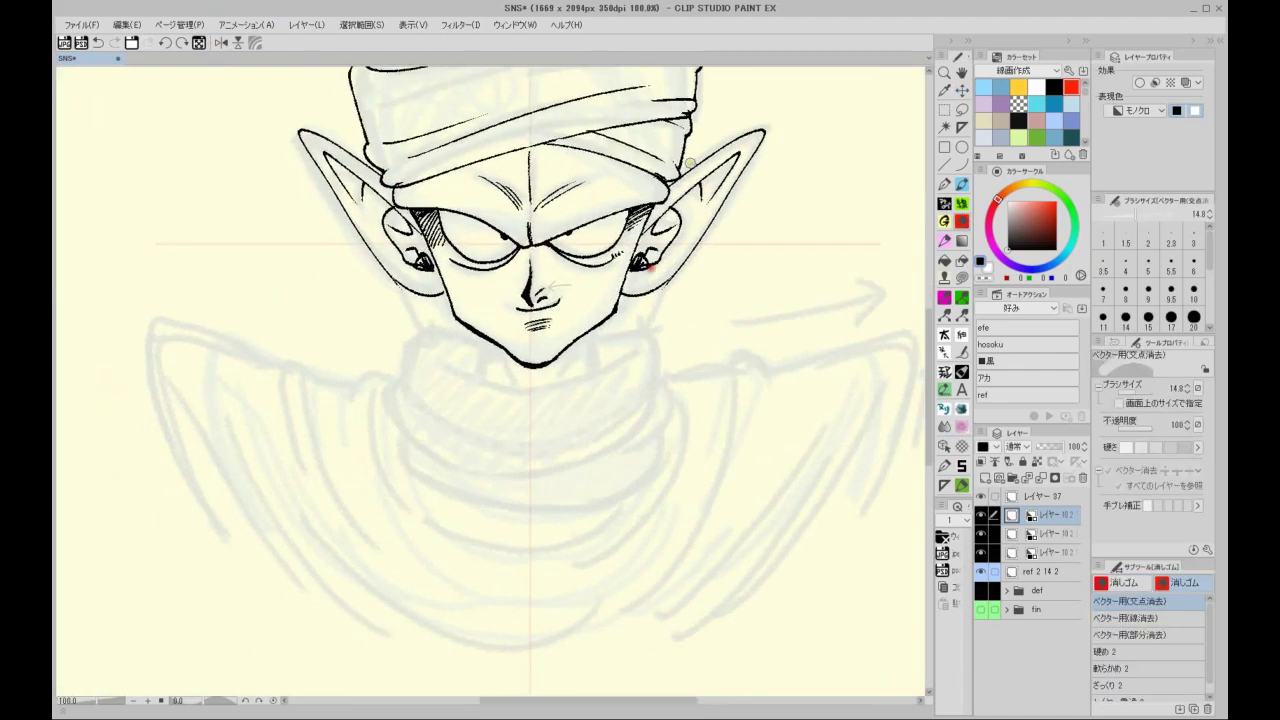
Step: Merge the flipped ear's layer with the original ear's layer
key(minus)
key(minus)
key(ctrl+plus)
click(945, 222)
key(ctrl+e)
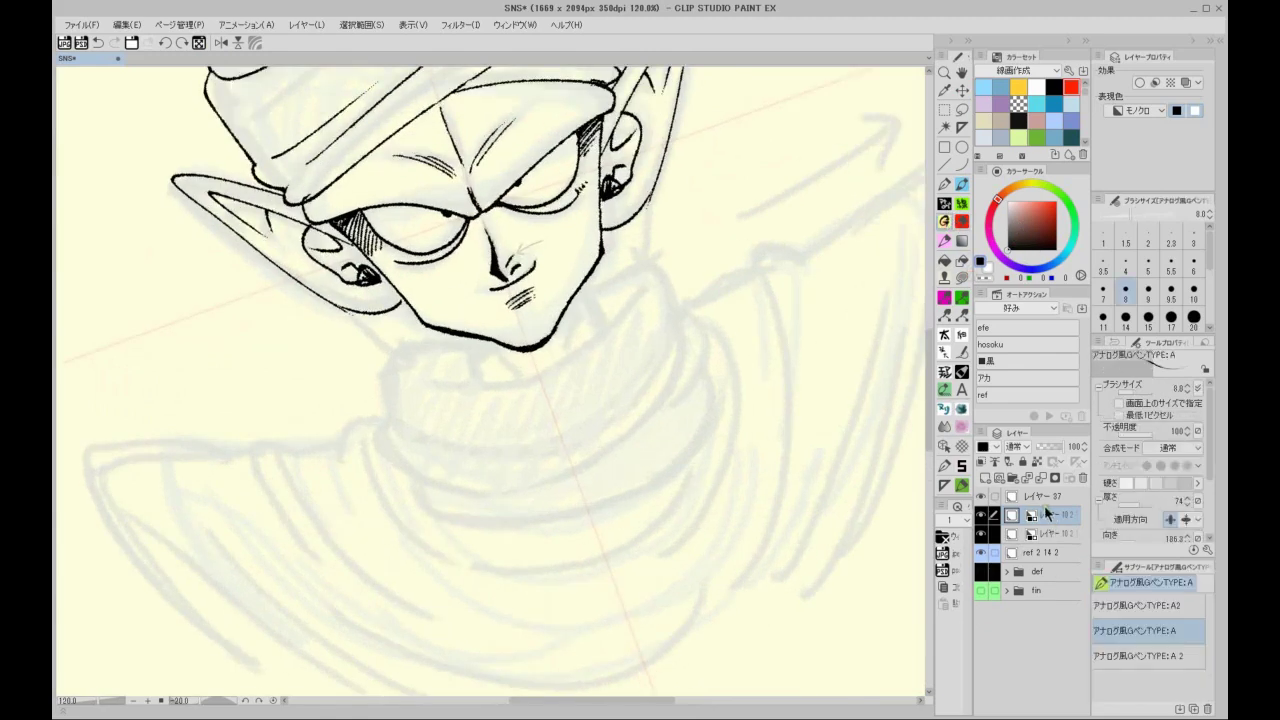
Step: Ink both side lines of the neck below the jaw on the face layer
click(1050, 536)
scroll(855, 270, up, 2)
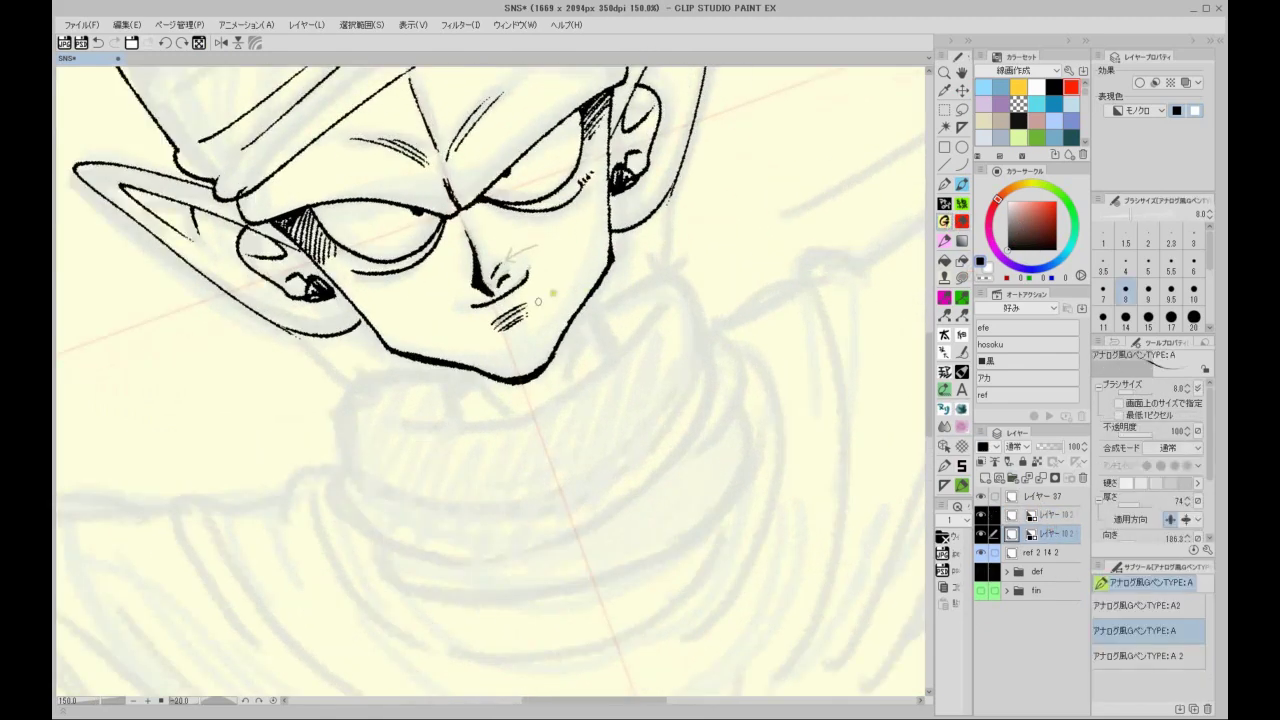
drag(573, 280, 653, 304)
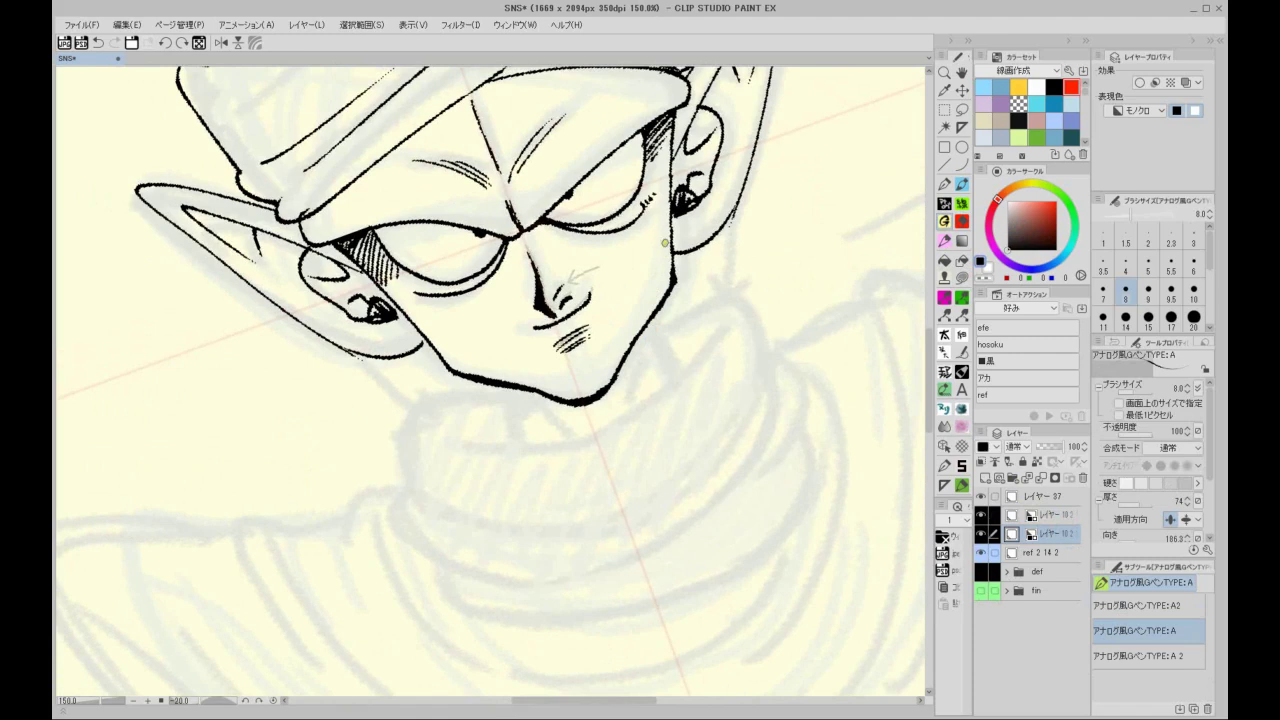
drag(485, 382, 502, 447)
drag(664, 305, 695, 357)
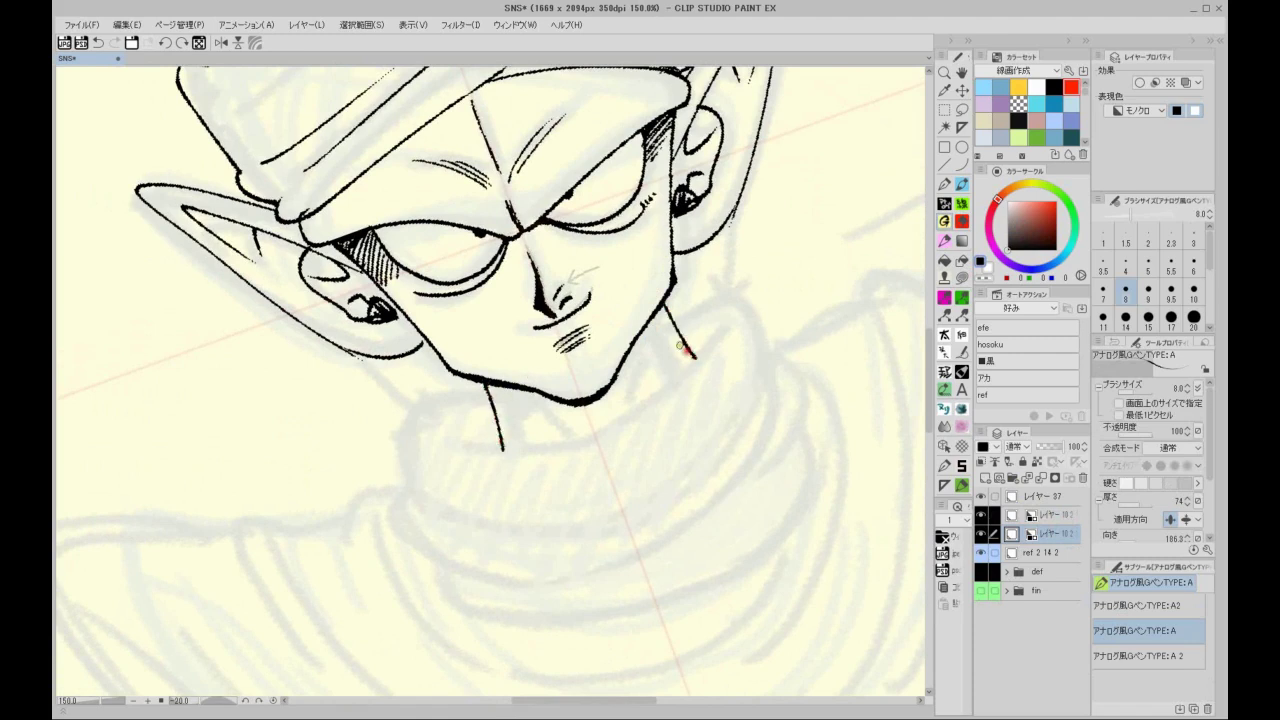
Step: Hatch the shadow under the left-hand side of the jaw and ink the two neck muscle lines
drag(510, 387, 497, 409)
drag(516, 388, 501, 427)
mouse_move(533, 391)
mouse_down()
mouse_move(505, 432)
mouse_move(516, 421)
mouse_up()
mouse_move(550, 392)
mouse_down()
mouse_move(523, 418)
mouse_move(572, 443)
mouse_up()
drag(631, 404, 644, 335)
Step: Ink the scarf's top wrap around the neck, with its curled inner rim, rounded sides and lower edge
drag(692, 366, 649, 284)
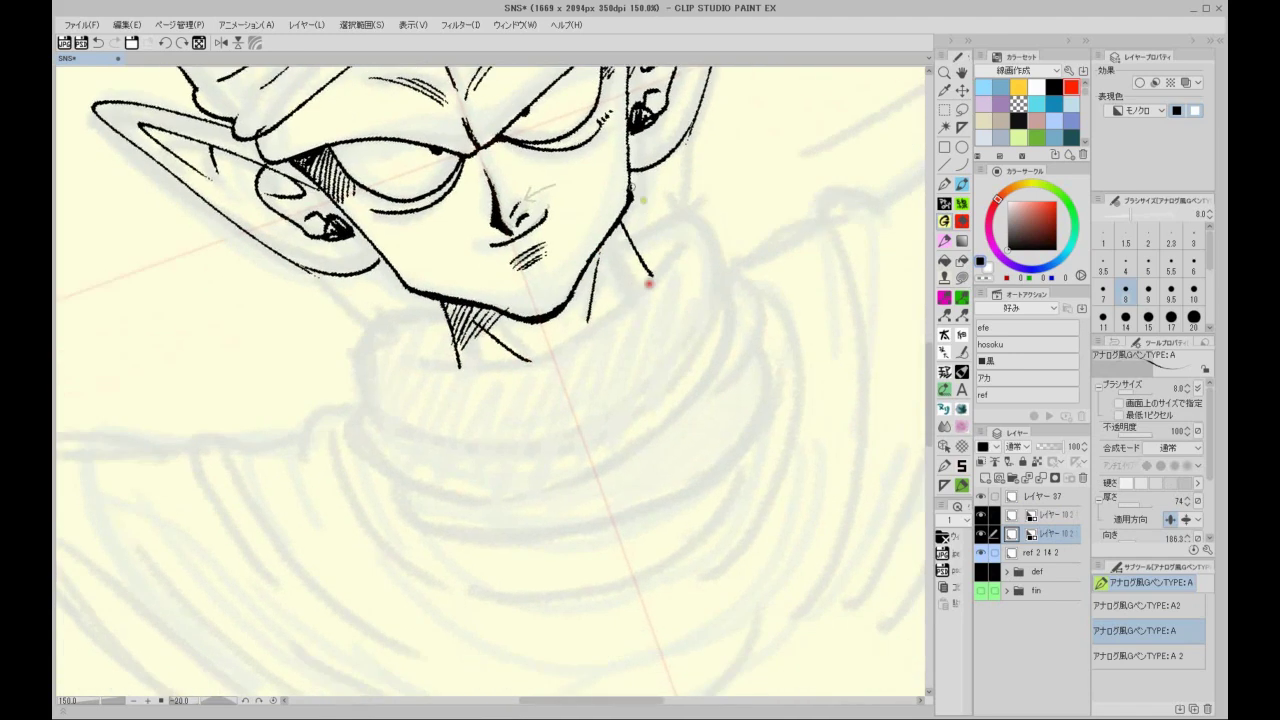
drag(413, 362, 686, 238)
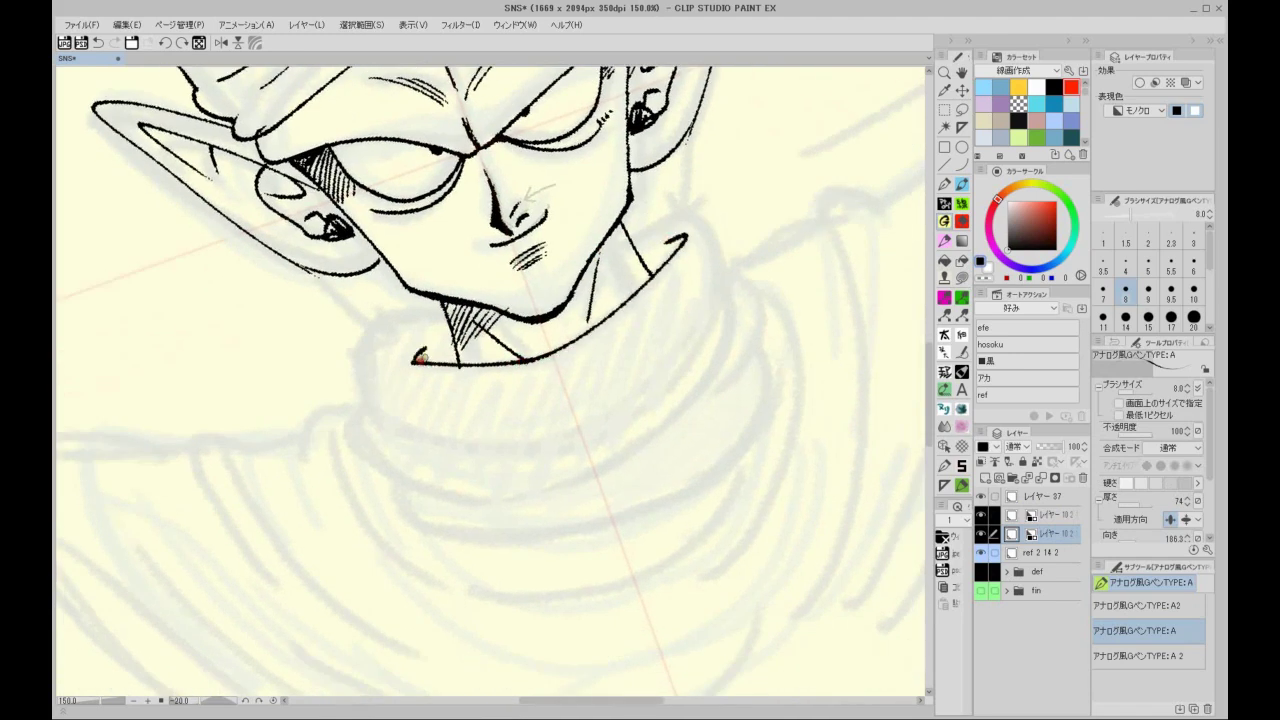
mouse_move(445, 320)
mouse_down()
mouse_move(491, 448)
mouse_move(615, 428)
mouse_up()
mouse_move(632, 224)
mouse_down()
mouse_move(727, 299)
mouse_move(606, 436)
mouse_up()
drag(710, 391, 716, 356)
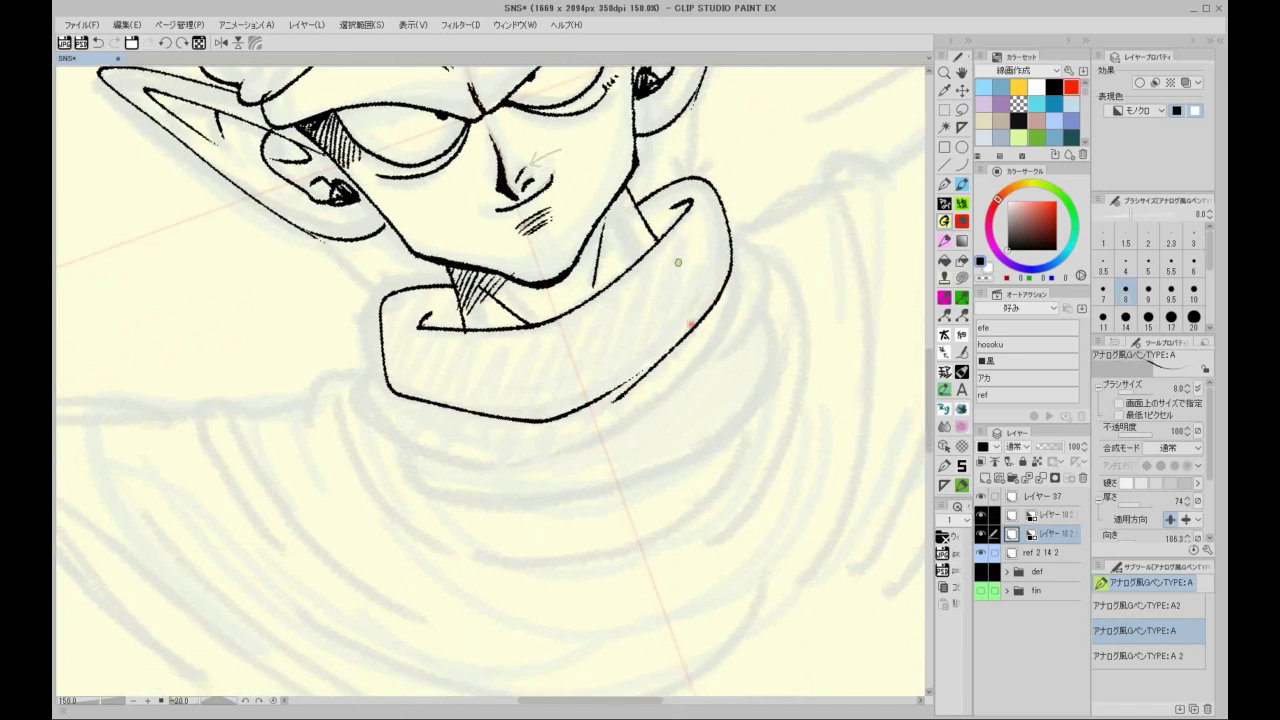
Step: Ink the scarf's second wrap below the top one, with its rounded left-hand side, lower edge and right-hand folds
scroll(678, 261, down, 1)
drag(476, 377, 564, 401)
mouse_move(436, 344)
mouse_down()
mouse_move(500, 449)
mouse_move(657, 398)
mouse_up()
scroll(724, 203, right, 2)
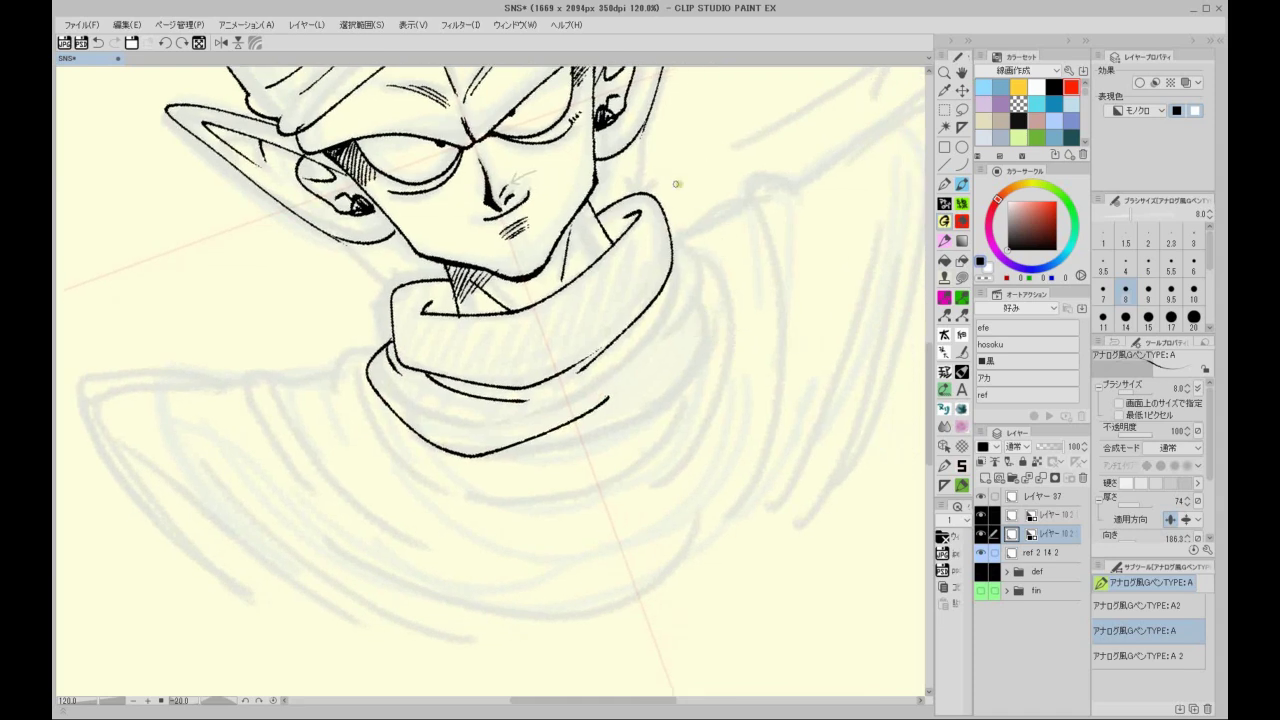
drag(668, 274, 598, 384)
drag(682, 238, 646, 362)
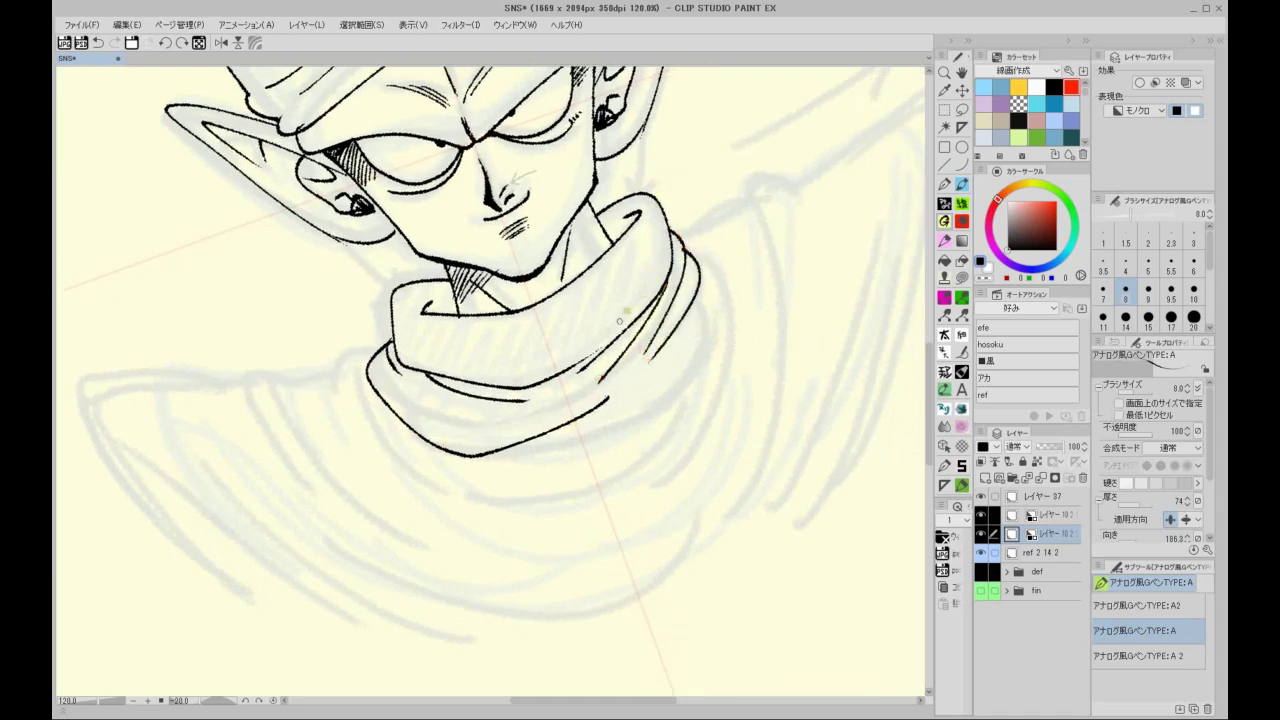
Step: Complete the second wrap's lower edge and ink the third scarf wrap beneath it
drag(550, 430, 650, 395)
drag(636, 410, 695, 298)
mouse_move(385, 403)
mouse_down()
mouse_move(528, 500)
mouse_move(728, 312)
mouse_up()
mouse_move(682, 240)
mouse_down()
mouse_move(735, 304)
mouse_move(720, 347)
mouse_move(660, 257)
mouse_up()
scroll(667, 391, down, 1)
drag(426, 381, 451, 340)
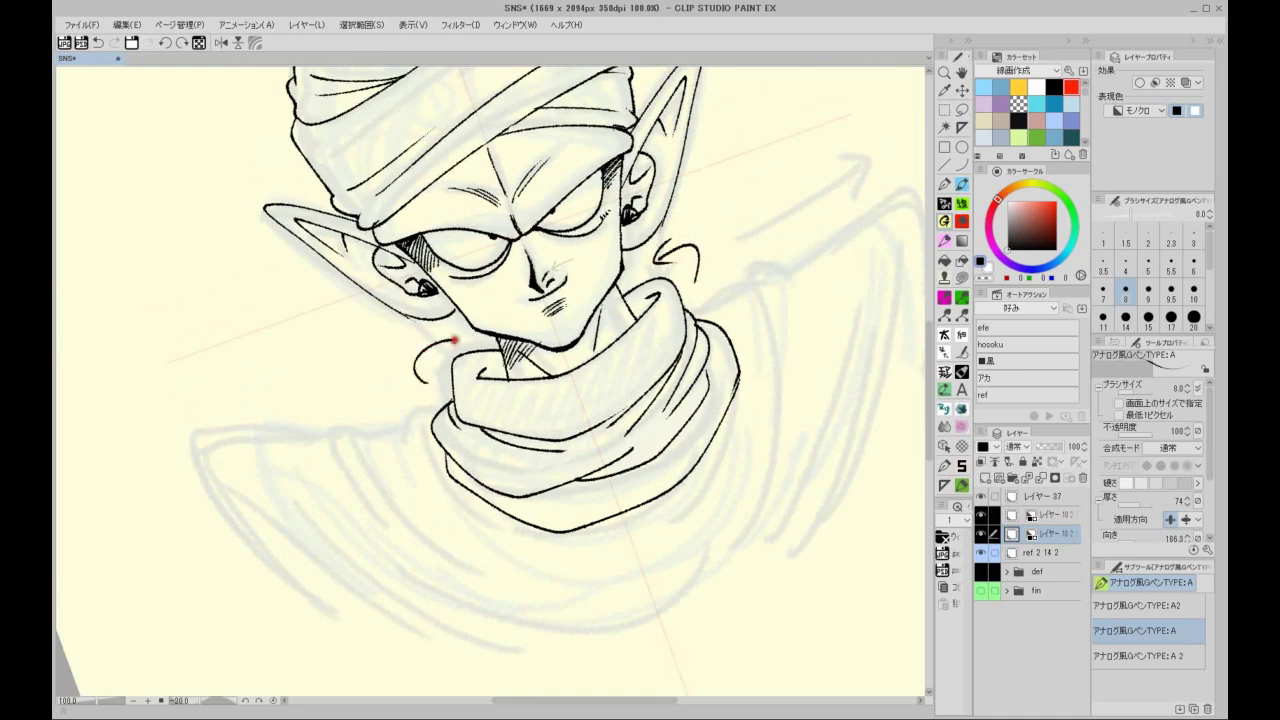
drag(748, 303, 790, 218)
key(ctrl+z)
key(ctrl+z)
Step: Ink the cloak's draped collar around the scarf, with curved fold lines running below the neck
mouse_move(480, 324)
mouse_down()
mouse_move(448, 384)
mouse_move(507, 466)
mouse_up()
mouse_move(482, 381)
mouse_down()
mouse_move(647, 472)
mouse_move(678, 462)
mouse_up()
drag(687, 427, 574, 398)
drag(413, 462, 669, 384)
drag(681, 315, 625, 358)
mouse_move(621, 322)
mouse_down()
mouse_move(617, 371)
mouse_move(574, 447)
mouse_up()
drag(575, 415, 603, 427)
key(ctrl+z)
key(ctrl+z)
Step: Ink the outer drape fold that loops over the right-hand side of the scarf and runs down the chest
drag(431, 470, 528, 449)
key(ctrl+z)
drag(563, 235, 634, 363)
drag(606, 205, 614, 484)
drag(723, 264, 657, 330)
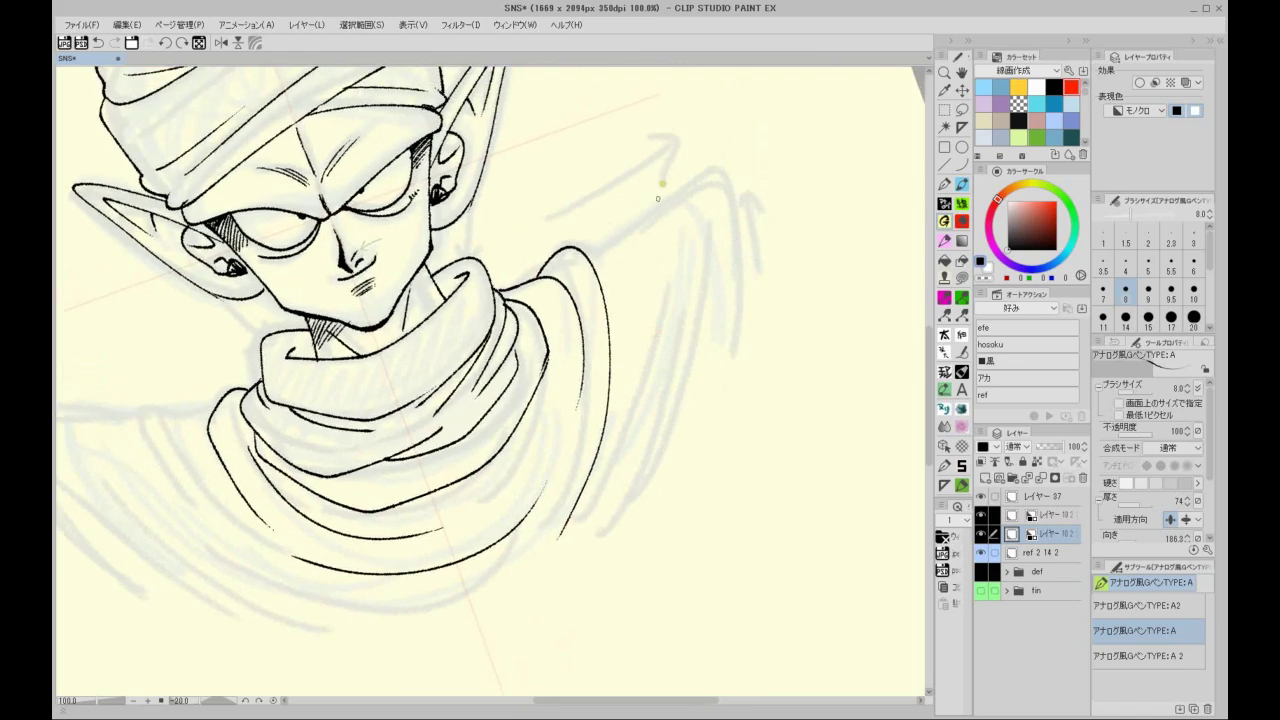
Step: Ink the cloak's right-hand shoulder line, pointed outer edge and long inner folds
mouse_move(585, 255)
mouse_down()
mouse_move(740, 155)
mouse_move(755, 360)
mouse_up()
mouse_move(728, 212)
mouse_down()
mouse_move(612, 546)
mouse_move(634, 478)
mouse_up()
drag(716, 321, 745, 253)
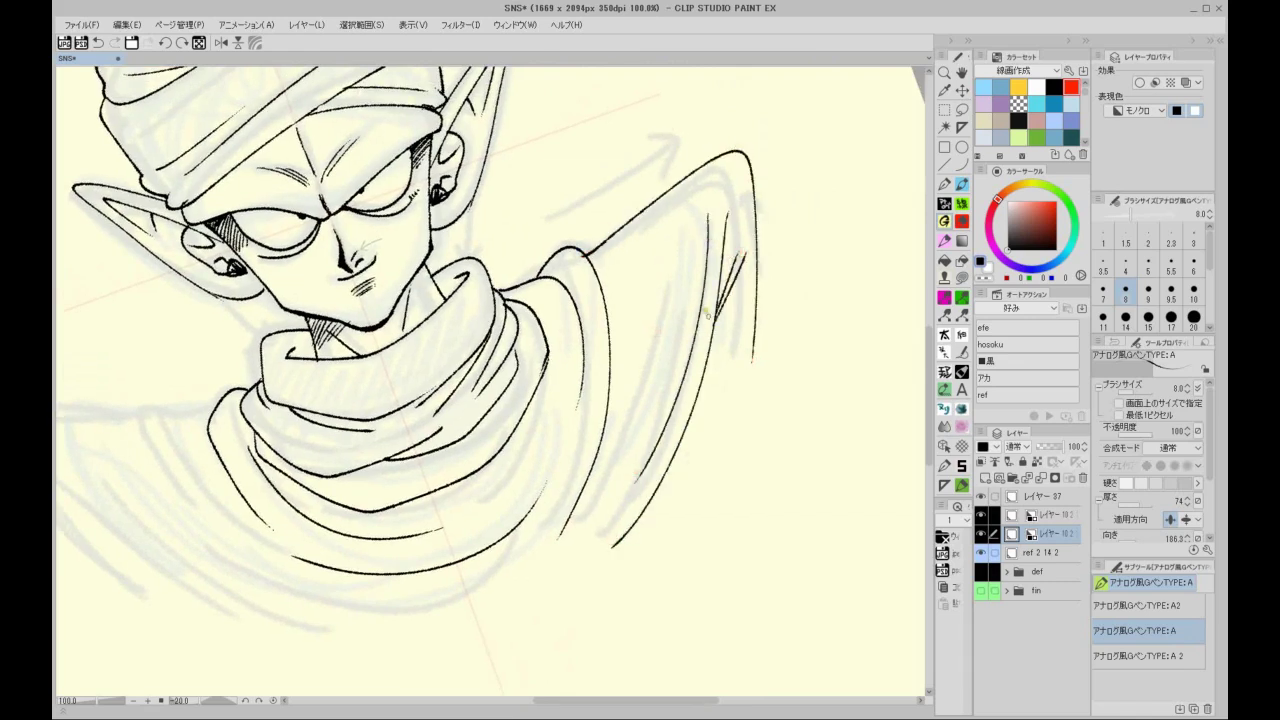
drag(755, 301, 778, 449)
drag(737, 358, 788, 467)
drag(700, 406, 781, 483)
Step: Ink the cloak's left-hand shoulder line, outer edge and hanging folds
mouse_move(540, 378)
mouse_down()
mouse_move(930, 306)
mouse_move(914, 521)
mouse_move(890, 579)
mouse_up()
drag(618, 405, 566, 379)
drag(565, 379, 557, 505)
mouse_move(565, 377)
mouse_down()
mouse_move(549, 358)
mouse_move(596, 632)
mouse_up()
drag(540, 353, 610, 335)
mouse_move(495, 512)
mouse_down()
mouse_move(571, 323)
mouse_move(603, 345)
mouse_up()
drag(503, 330, 586, 617)
drag(536, 411, 623, 634)
drag(505, 386, 537, 586)
drag(498, 462, 504, 575)
Step: Add small tick marks at the ends of the fold lines on the draped collar
drag(654, 326, 449, 320)
drag(510, 278, 454, 283)
mouse_move(815, 390)
mouse_down()
mouse_move(751, 300)
mouse_move(752, 262)
mouse_move(665, 396)
mouse_up()
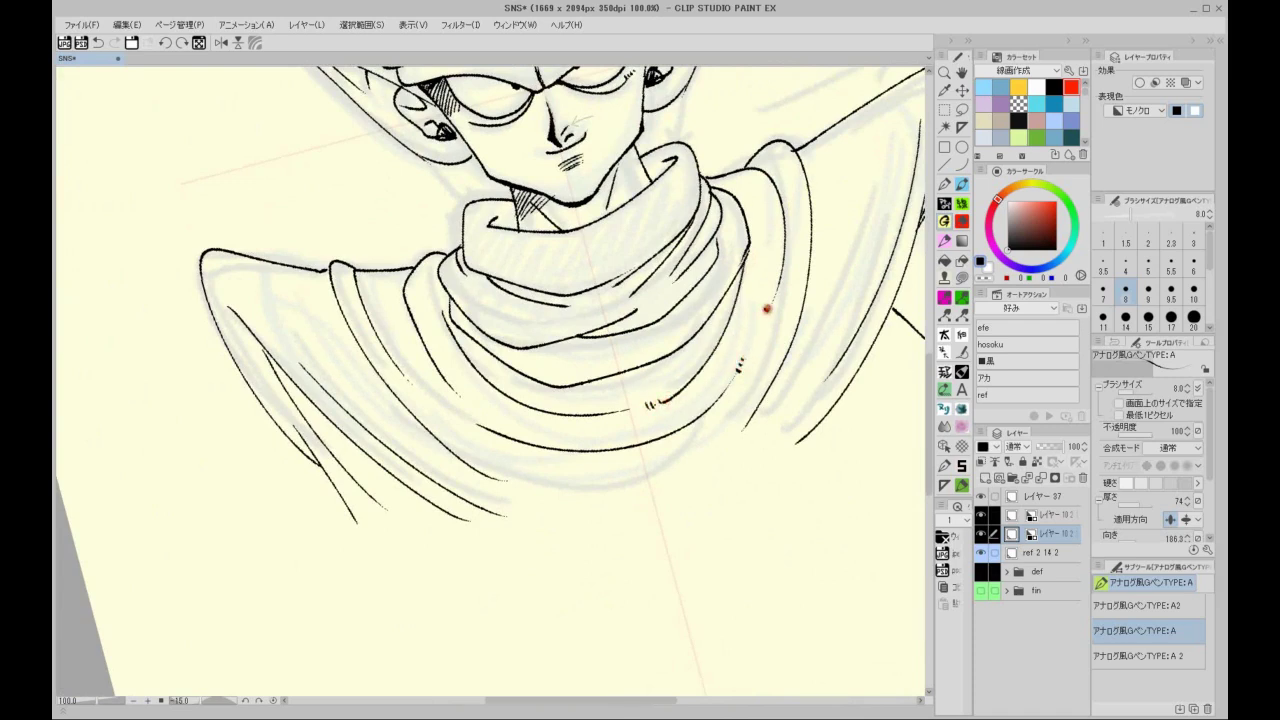
drag(472, 401, 475, 405)
drag(707, 221, 699, 301)
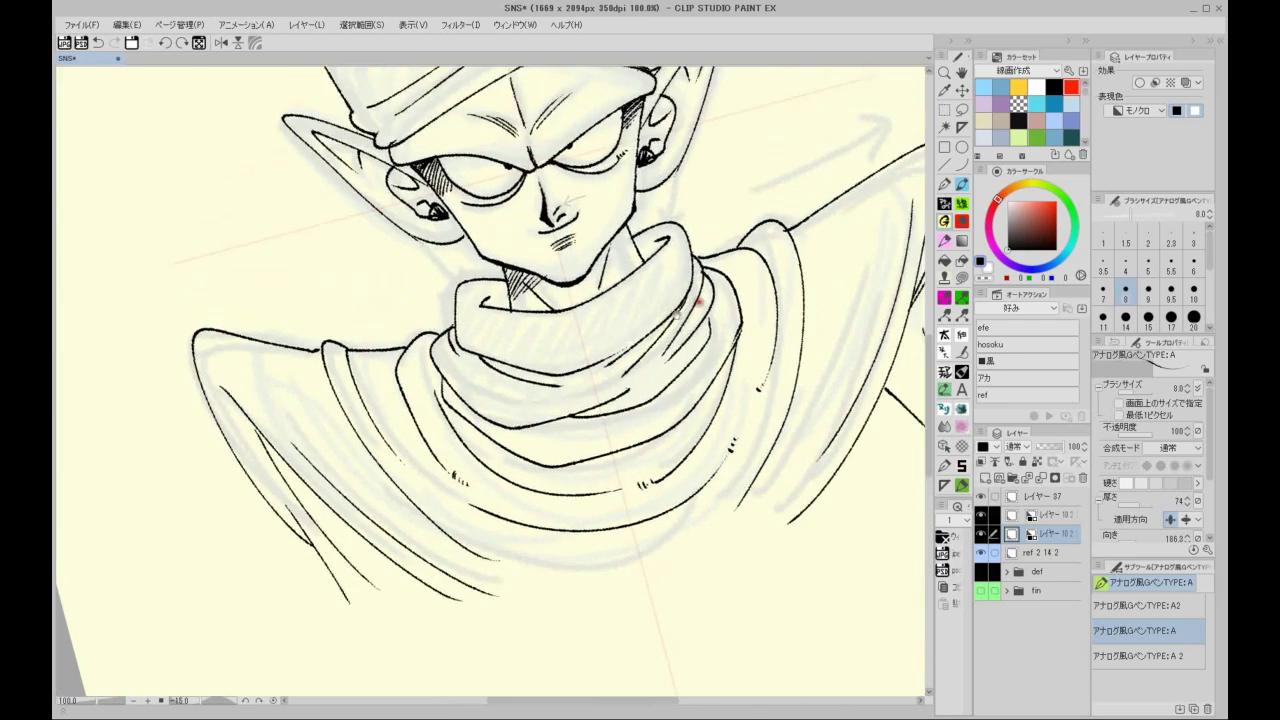
drag(656, 218, 684, 396)
Step: Hatch both outer ends of the brow just below the headwrap
scroll(692, 176, up, 1)
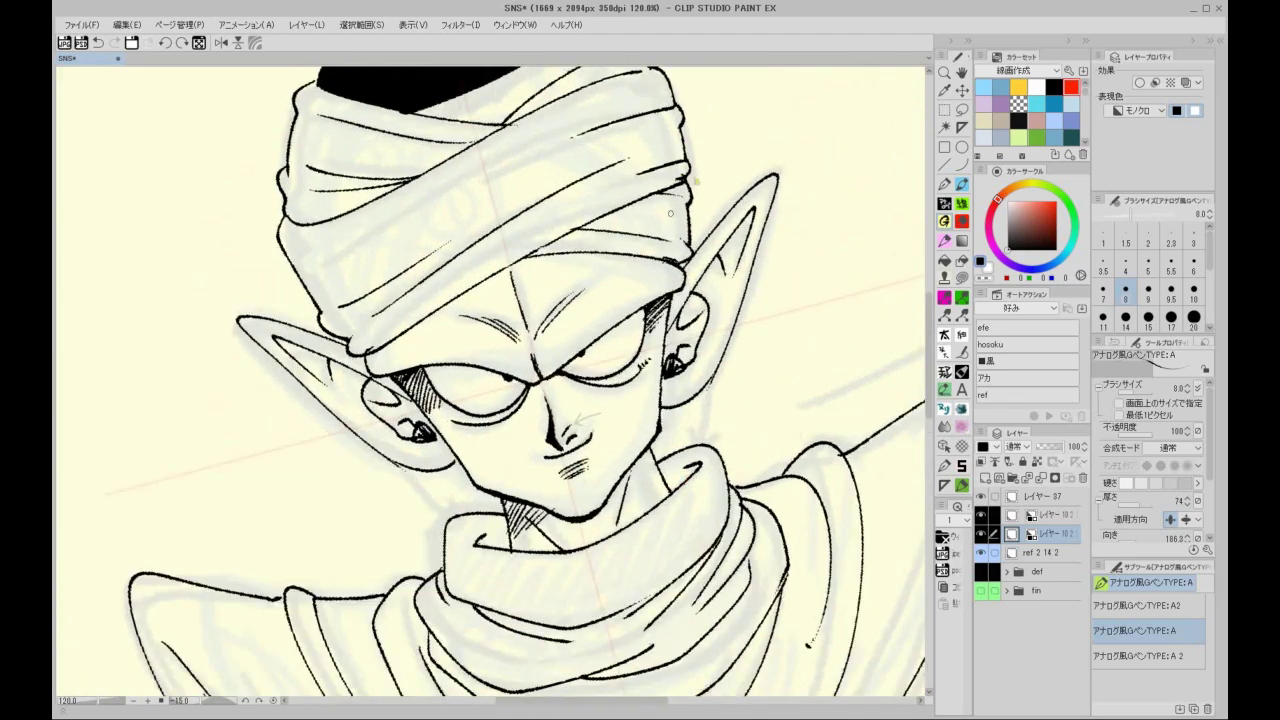
drag(608, 284, 747, 323)
scroll(513, 306, up, 2)
drag(514, 434, 520, 455)
drag(520, 434, 528, 454)
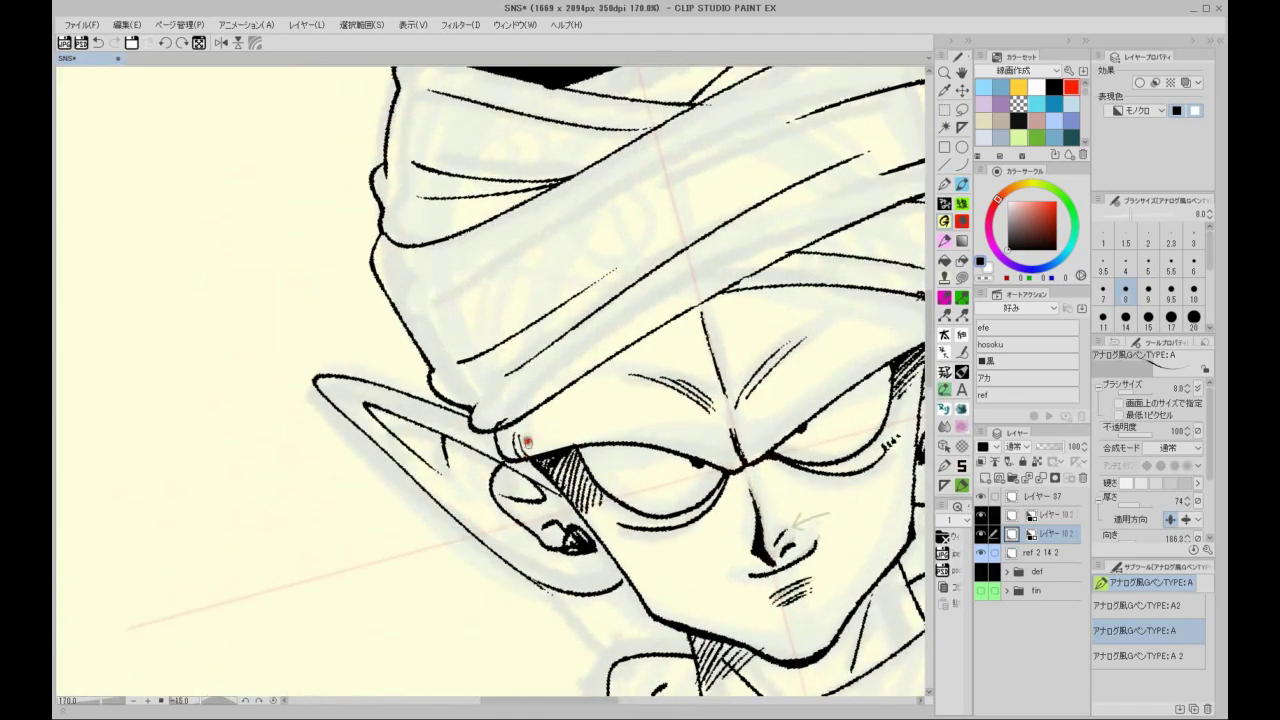
drag(788, 344, 634, 306)
drag(725, 313, 733, 326)
mouse_move(743, 281)
mouse_down()
mouse_move(755, 316)
mouse_move(819, 287)
mouse_up()
drag(619, 389, 663, 334)
Step: Merge the two ink line layers above the rough into one layer
drag(743, 332, 689, 212)
scroll(605, 390, up, 1)
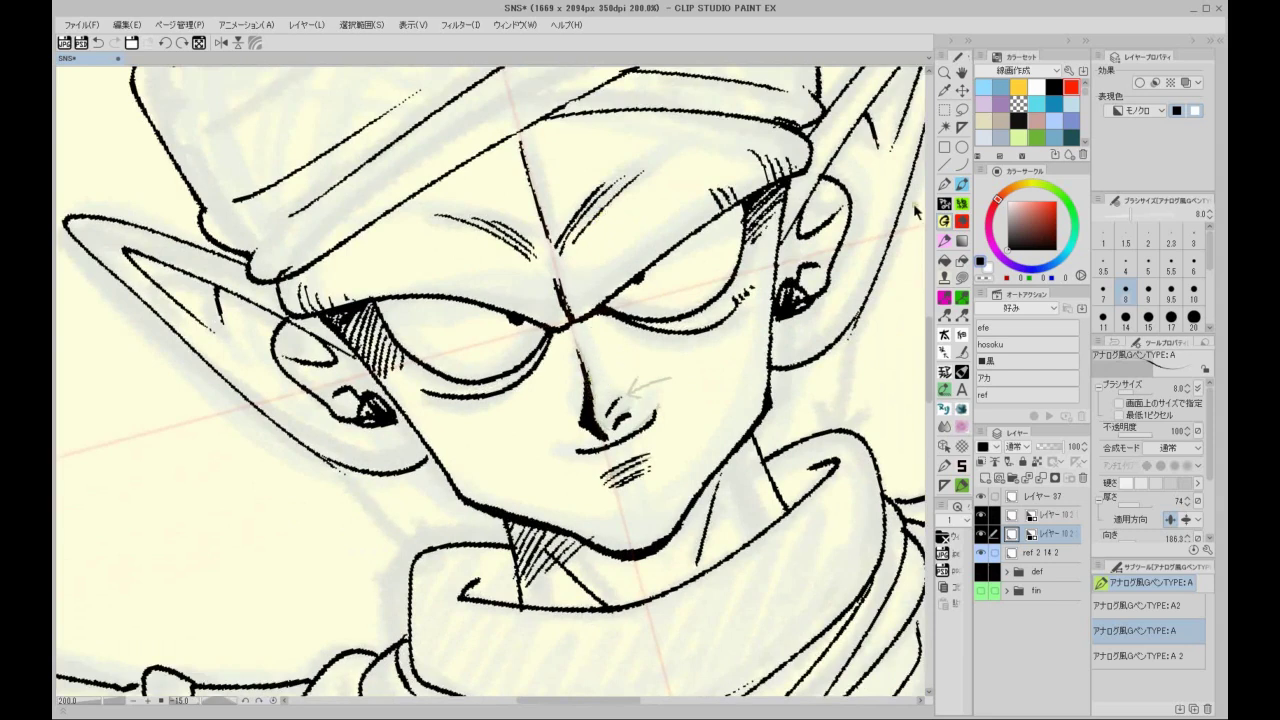
click(1039, 480)
click(1061, 511)
key(ctrl+z)
click(1063, 516)
click(1040, 479)
Step: Refine the nose line and nostril by thinning the ink with transparent colour
click(1018, 104)
mouse_move(584, 354)
mouse_down()
mouse_move(595, 386)
mouse_move(582, 397)
mouse_up()
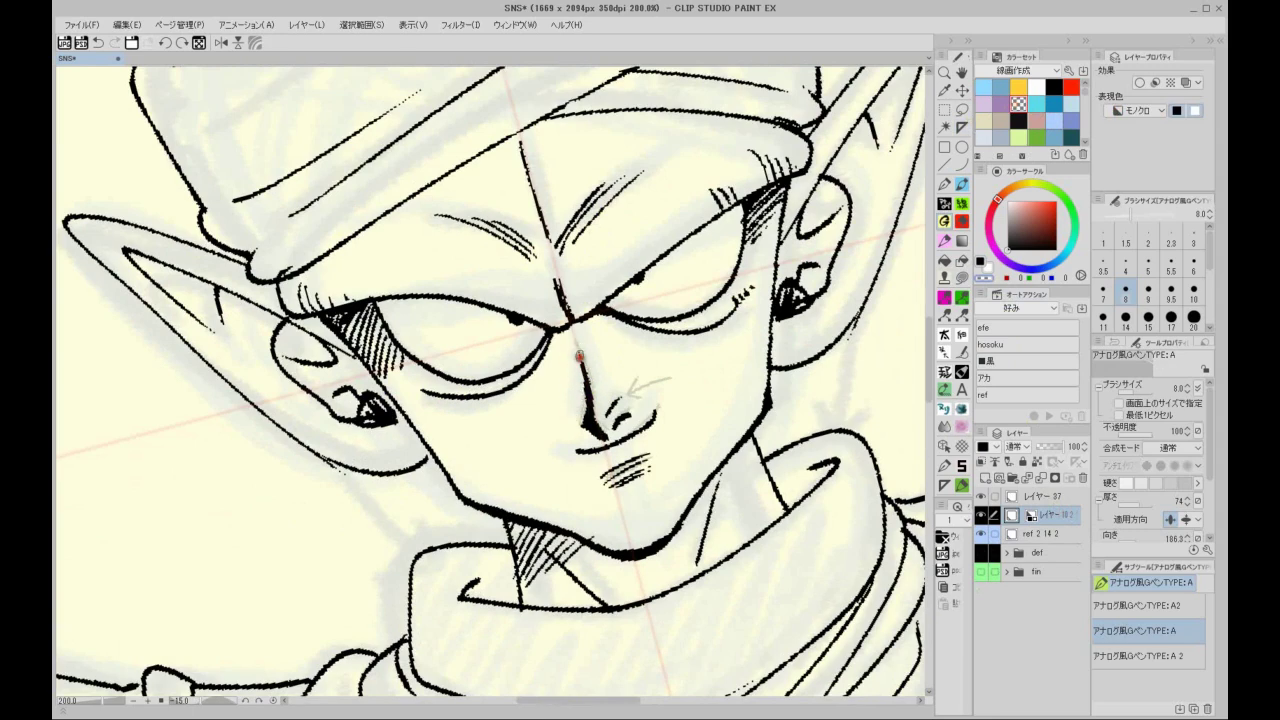
scroll(591, 373, down, 1)
scroll(604, 393, up, 1)
drag(604, 406, 620, 406)
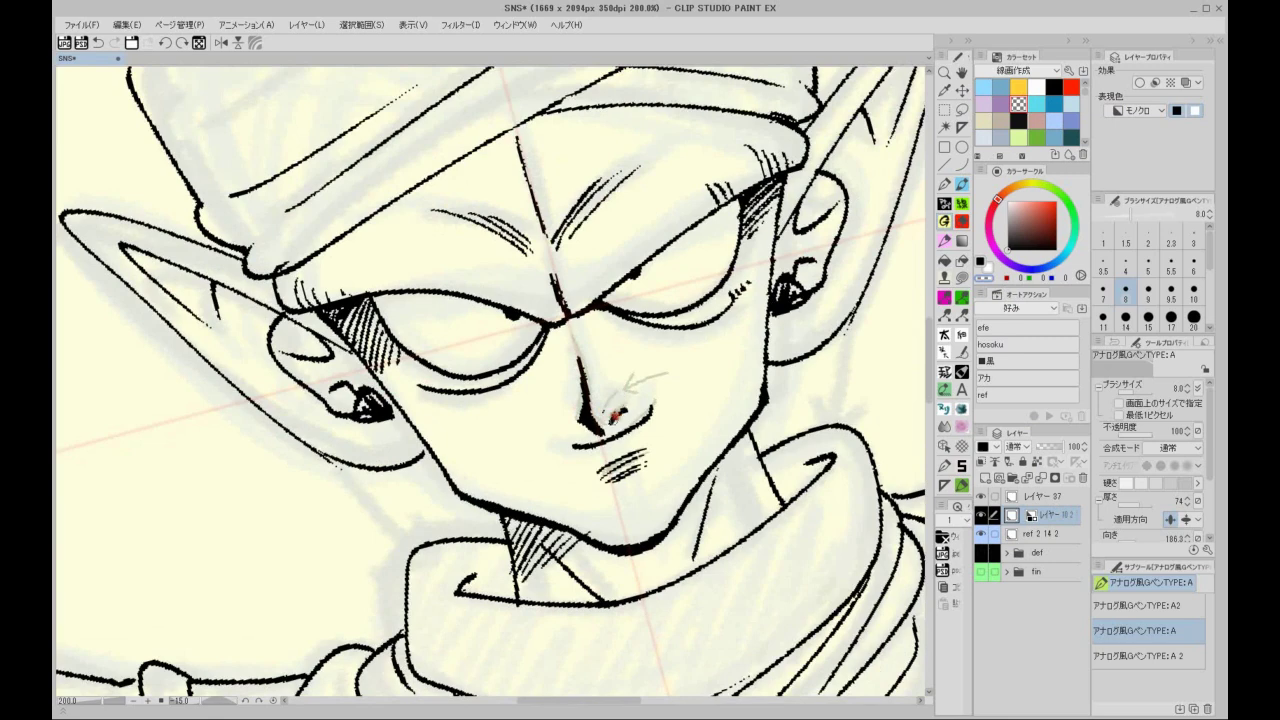
scroll(639, 400, up, 1)
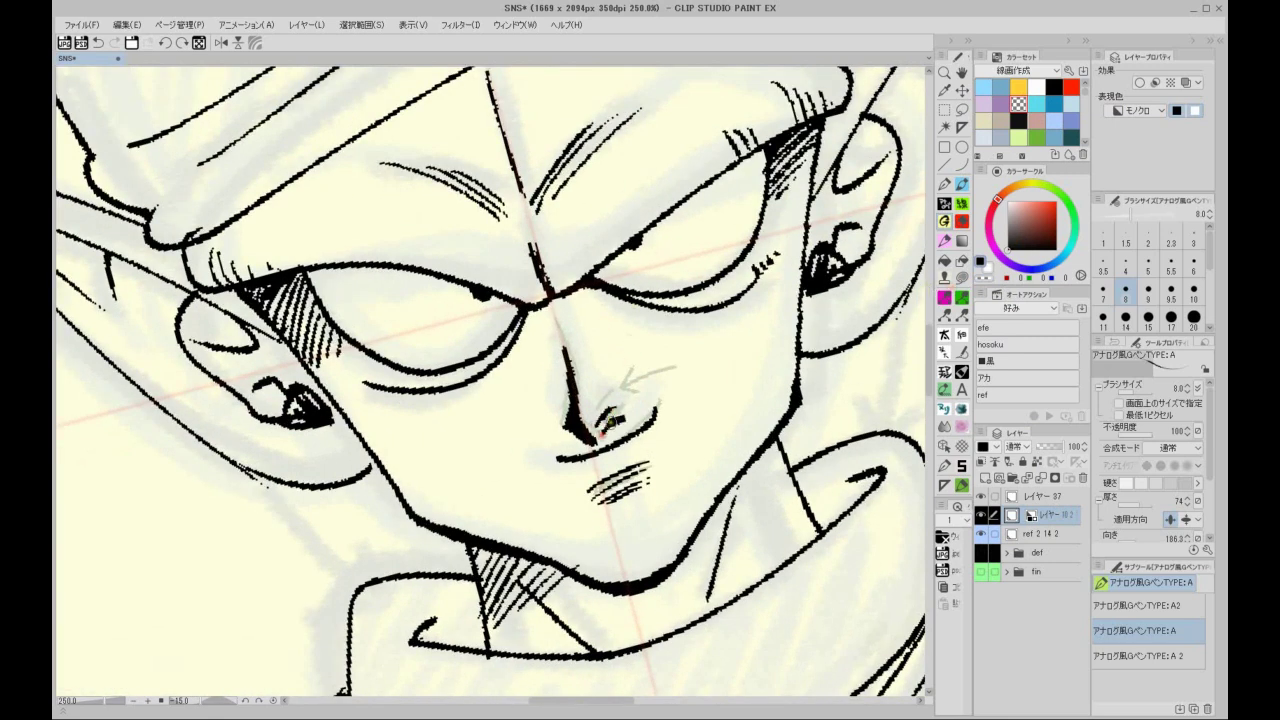
Step: Extend the hatched shadow below the jaw across the neck and hatch the inside of the scarf's rim
scroll(602, 420, down, 4)
scroll(735, 247, down, 1)
drag(752, 245, 712, 223)
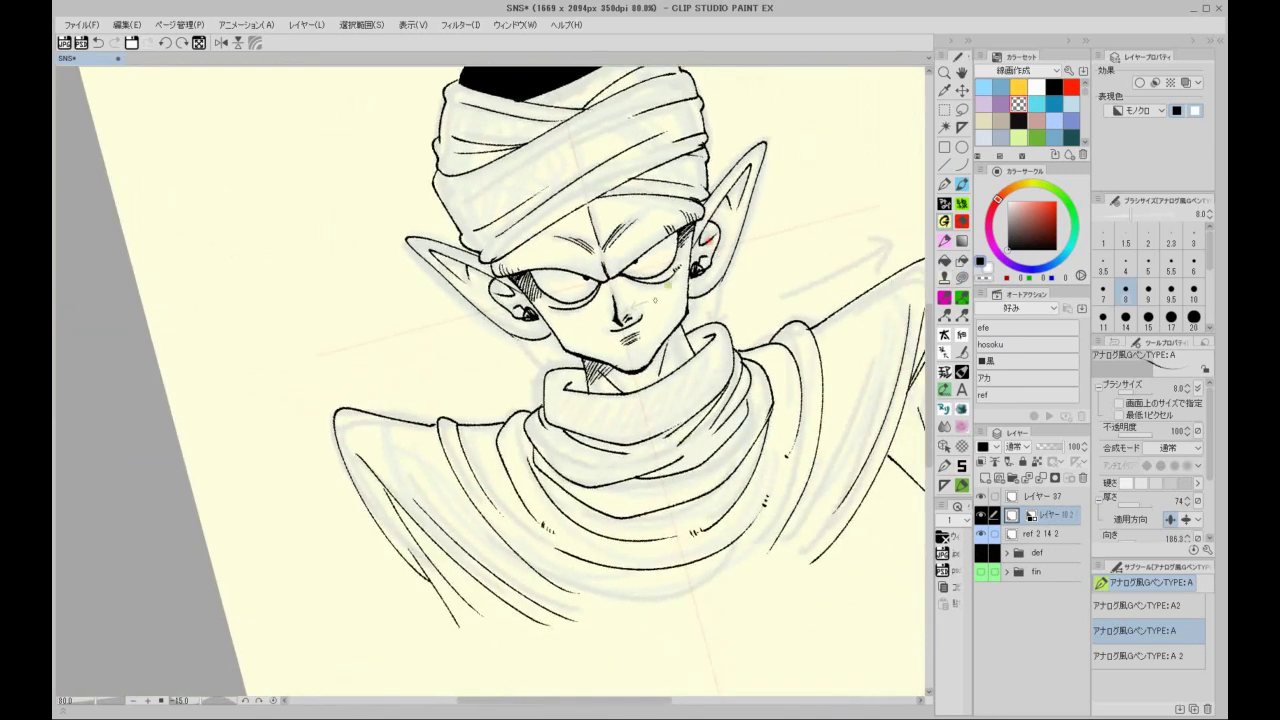
scroll(612, 376, up, 2)
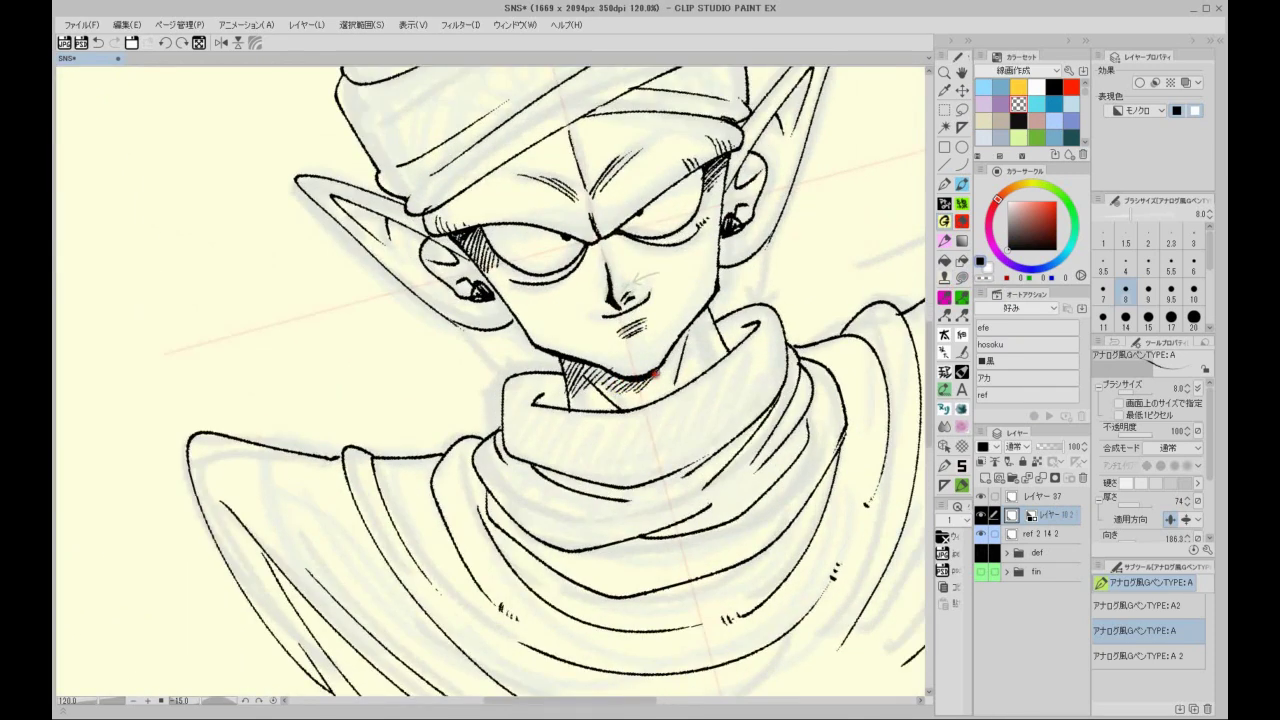
scroll(652, 393, down, 2)
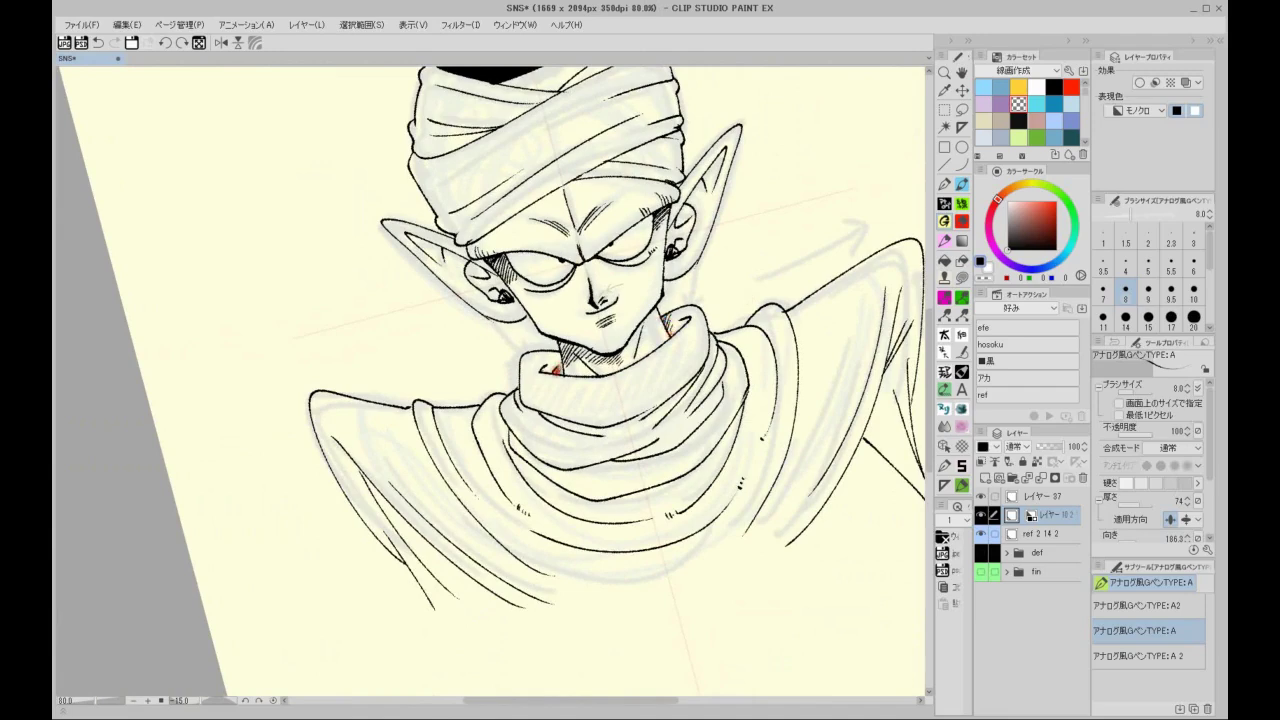
scroll(737, 286, down, 1)
scroll(712, 281, up, 3)
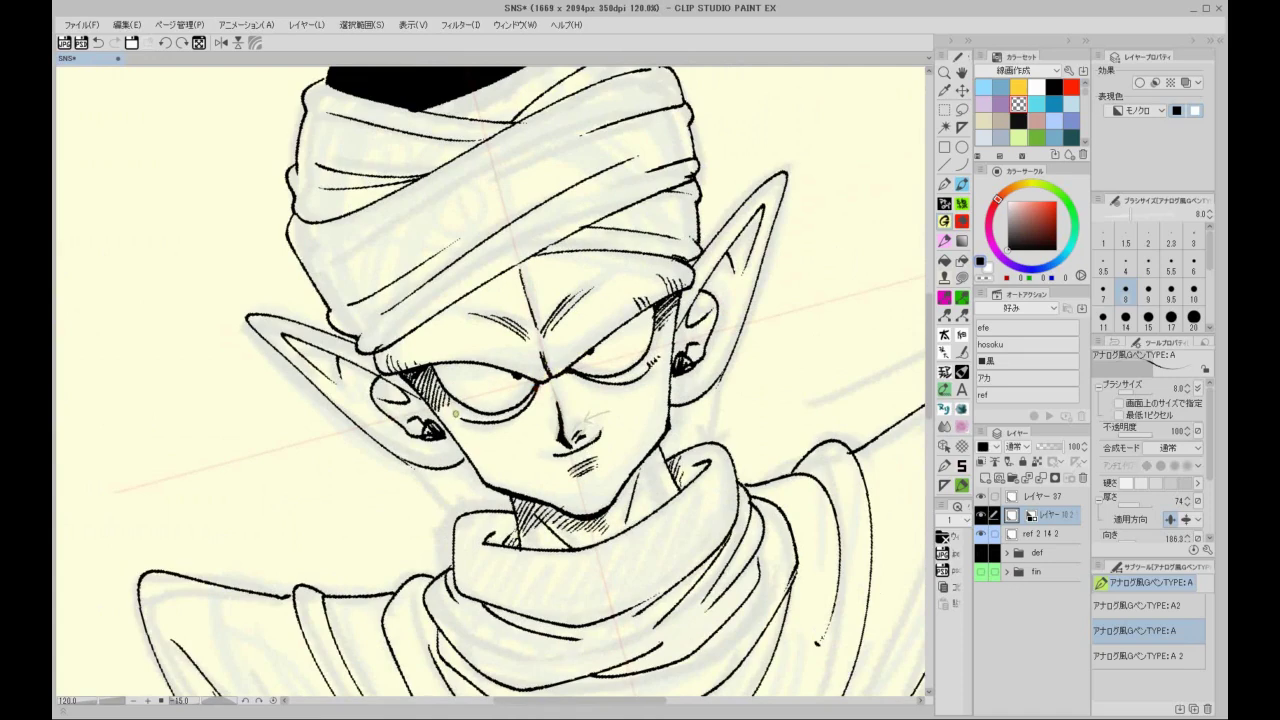
Step: Rework the headwrap's left-hand outline and clean up its line ends with the vector intersection eraser
scroll(501, 414, down, 2)
drag(704, 268, 744, 346)
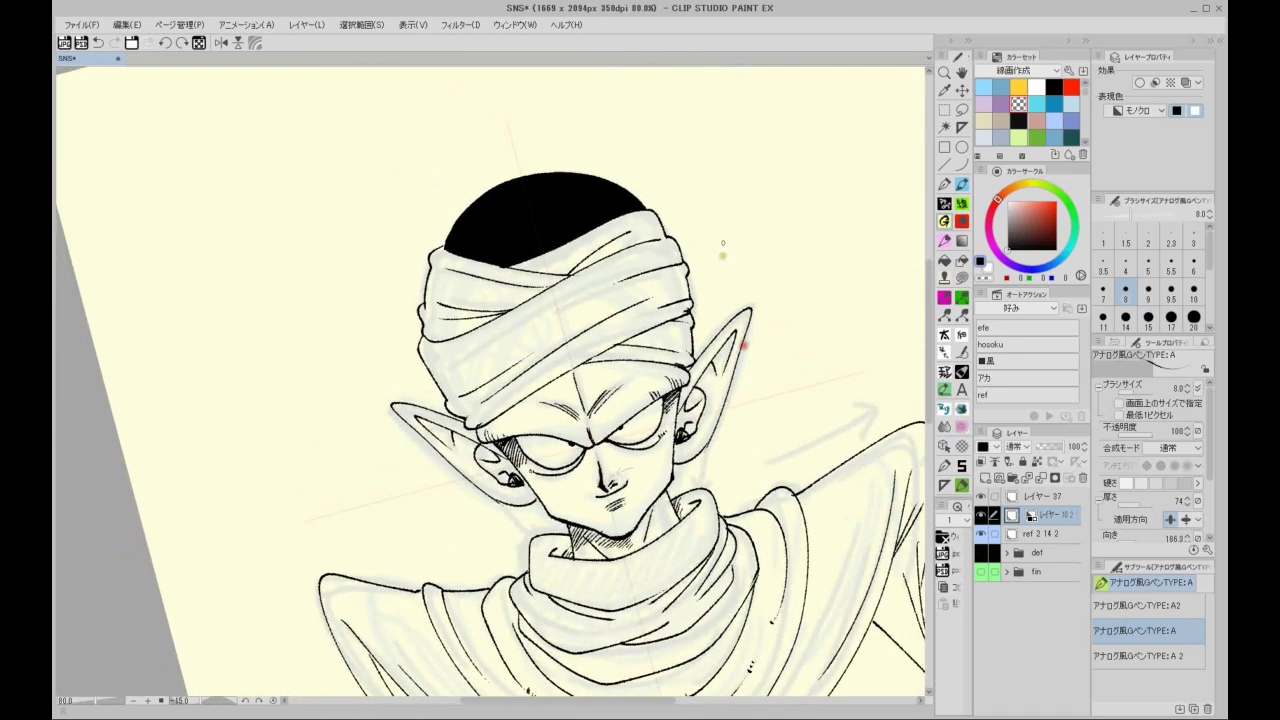
key(minus)
key(minus)
scroll(503, 277, up, 3)
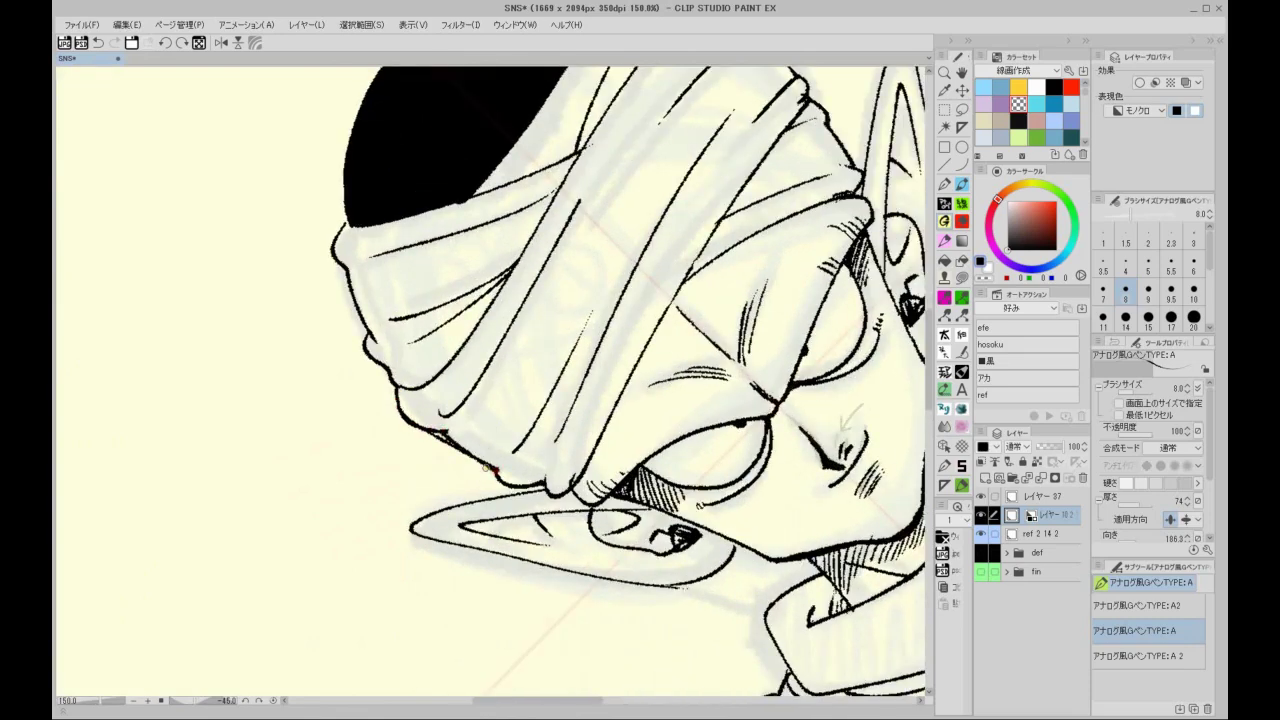
key(e)
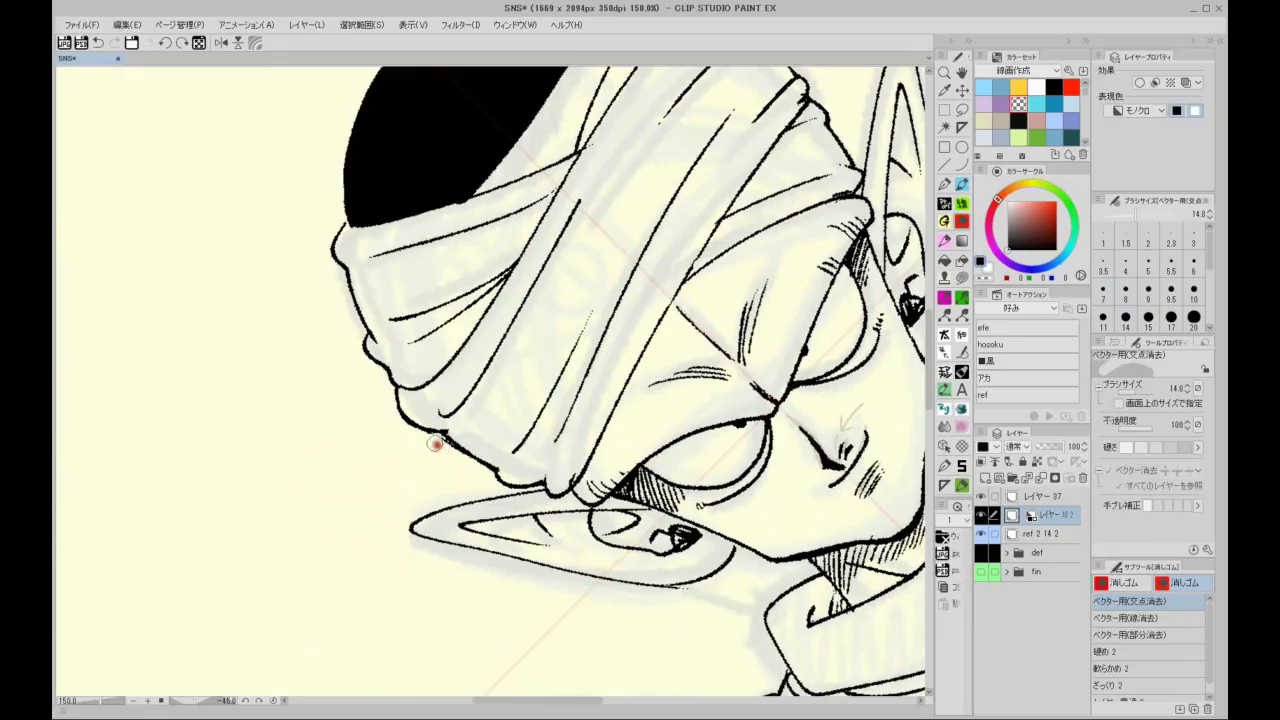
key(minus)
key(minus)
key(minus)
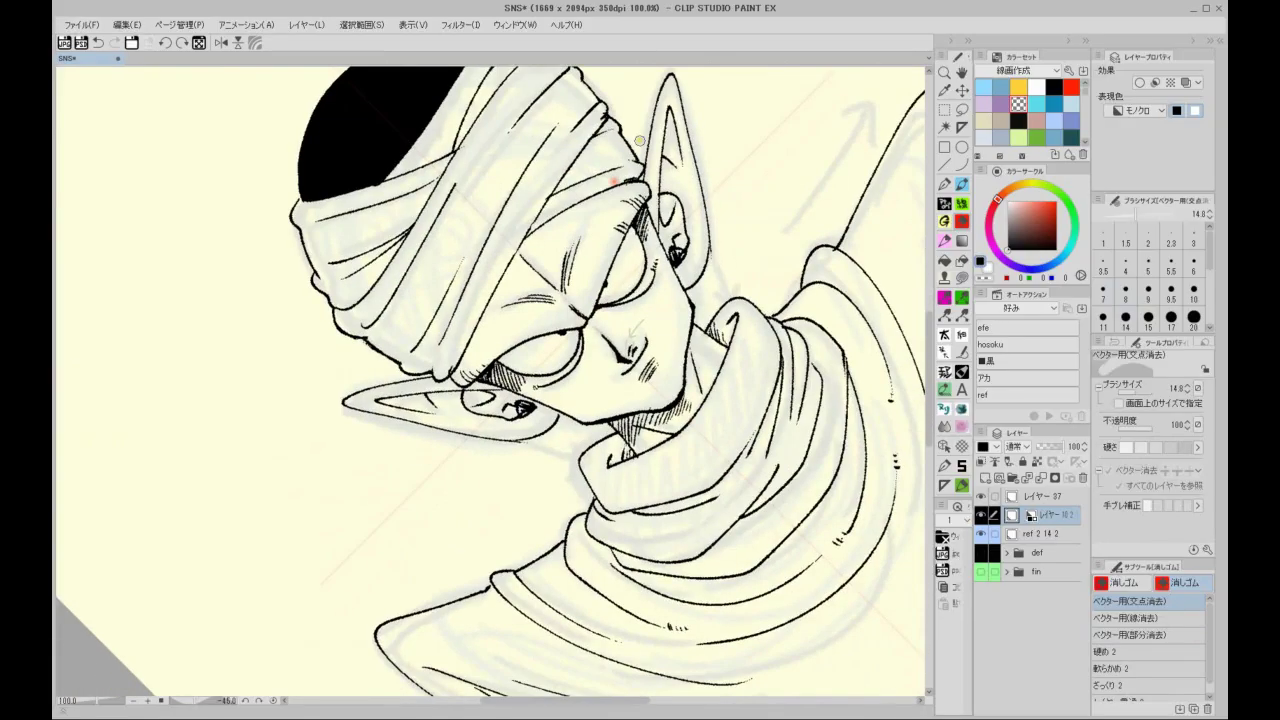
Step: Thicken the headwrap's lower edge over the forehead with the アナログ風GペンTYPE:A pen
key(asciicircum)
key(asciicircum)
key(asciicircum)
key(asciicircum)
key(asciicircum)
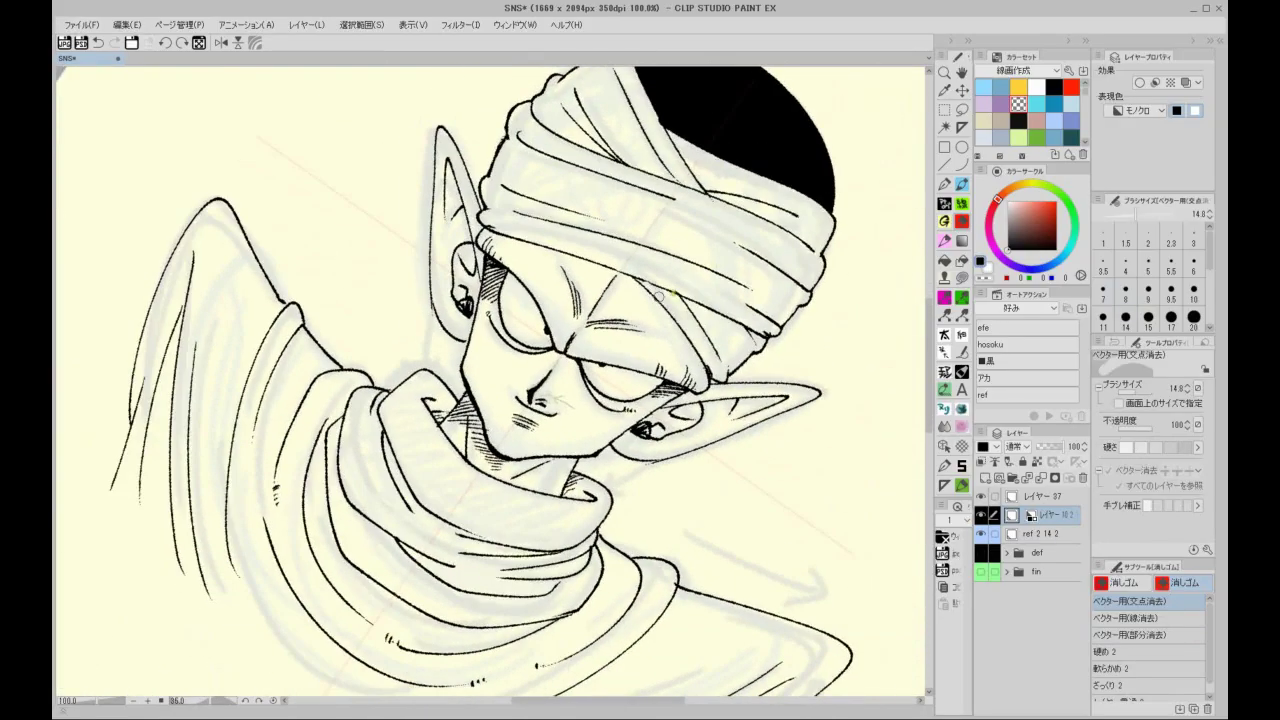
key(ctrl+plus)
click(943, 205)
click(944, 221)
key(asciicircum)
drag(660, 294, 700, 356)
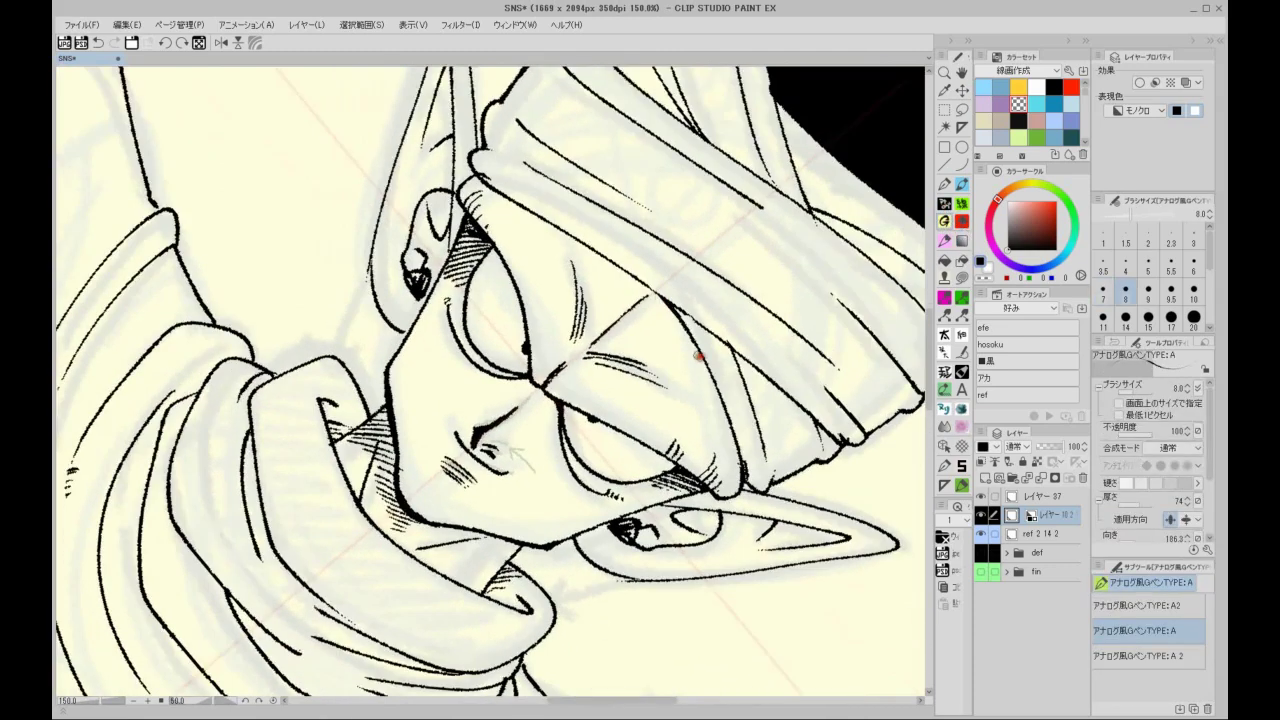
Step: Add short hatching strokes at the ends of the headwrap's fold lines
key(ctrl+minus)
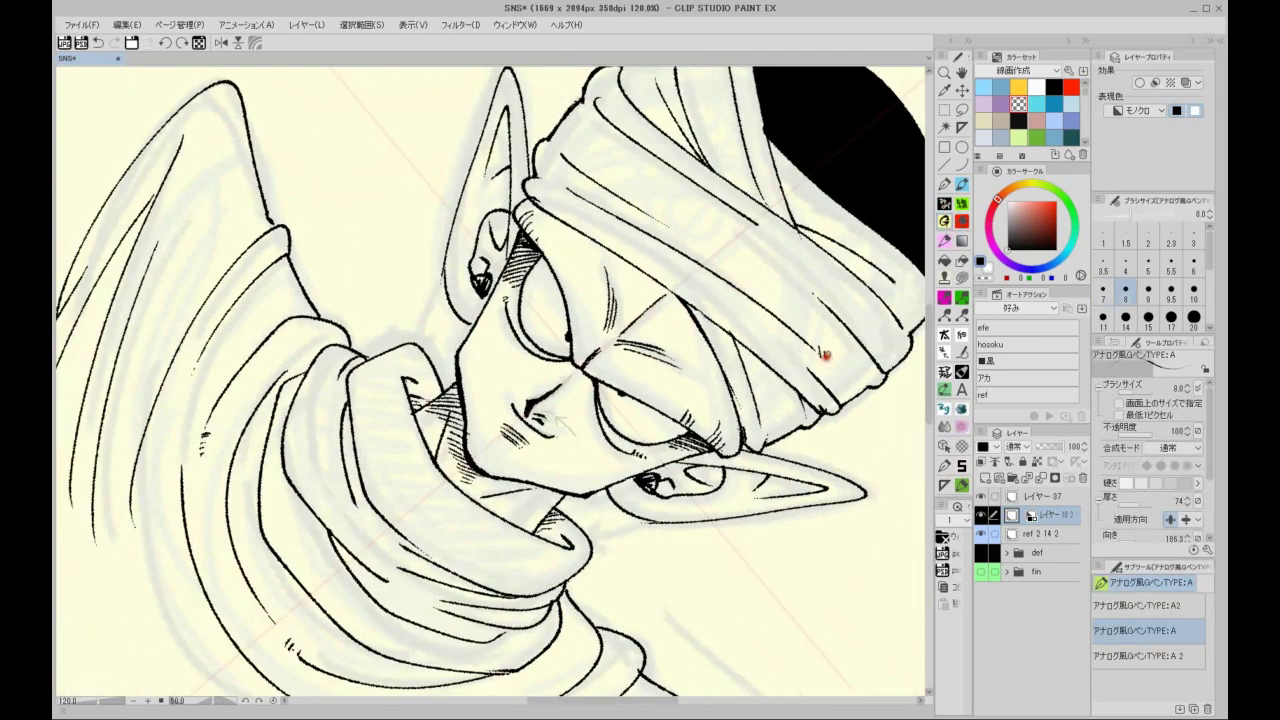
key(ctrl+minus)
key(minus)
key(minus)
key(minus)
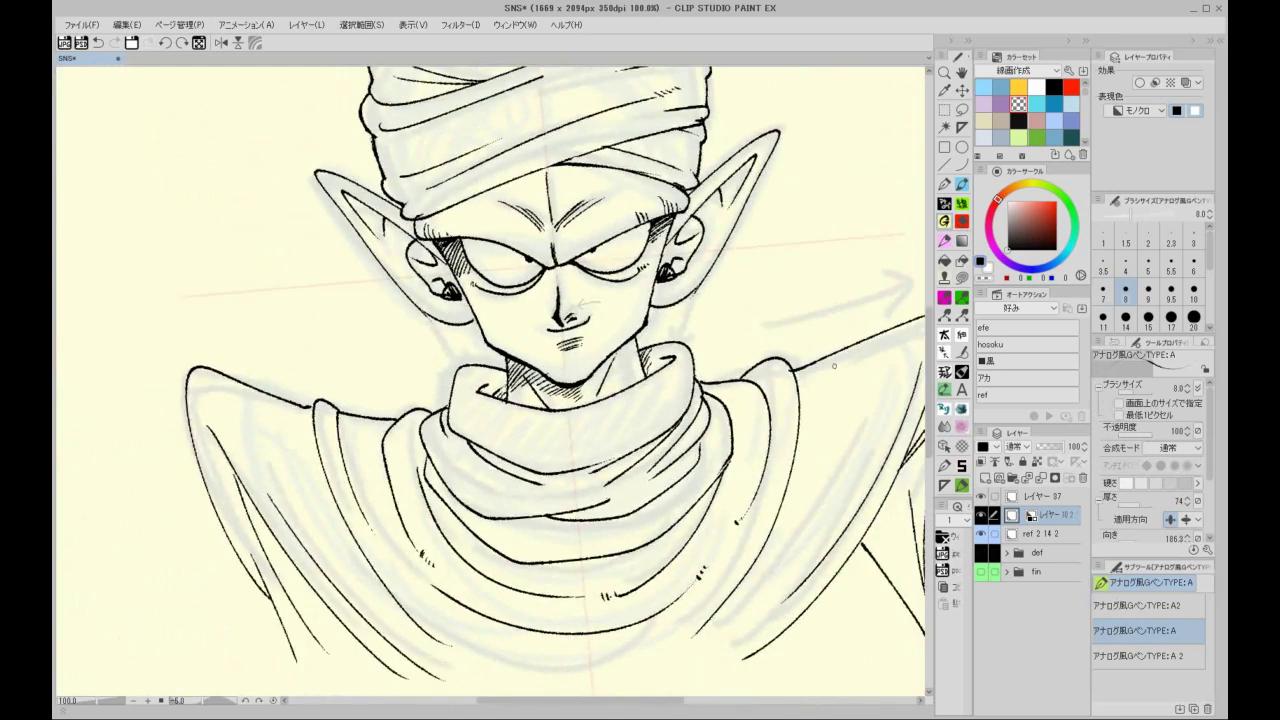
Step: Save the drawing and hide the rough layer ref 2 14 2 to leave only the inked lines
key(ctrl+minus)
key(minus)
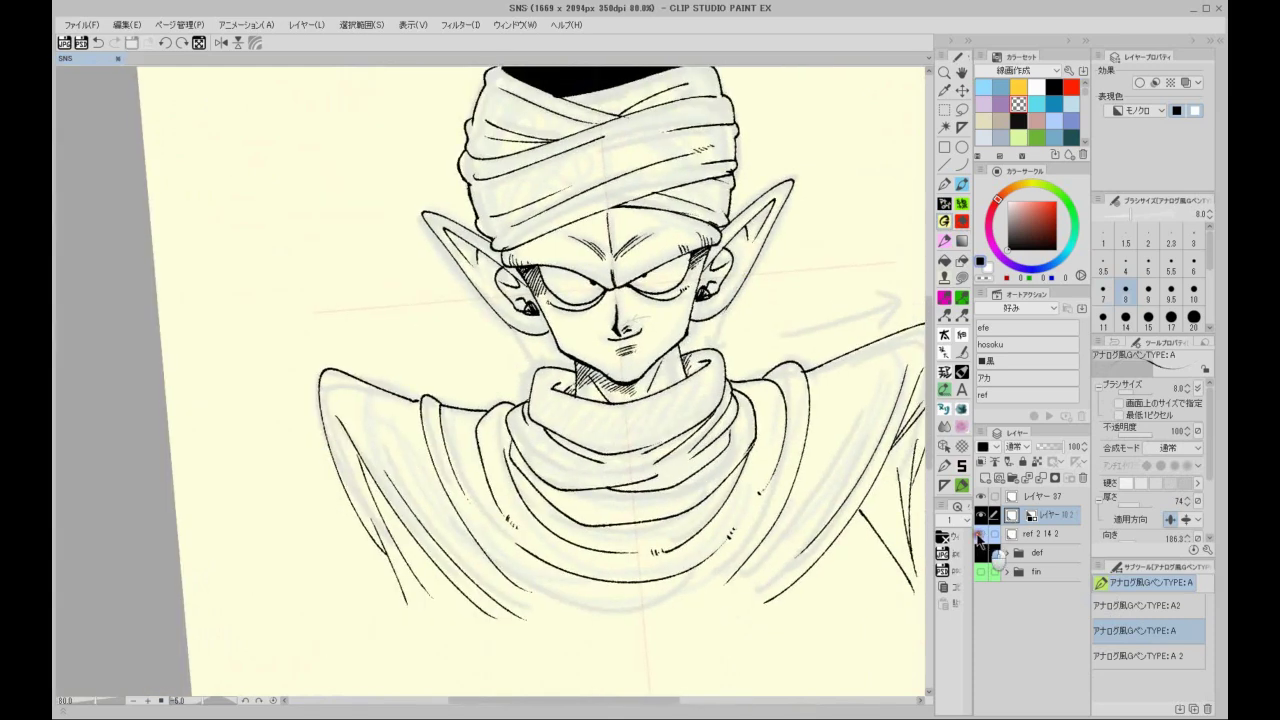
click(981, 534)
drag(784, 350, 717, 401)
scroll(766, 323, down, 1)
drag(775, 341, 748, 347)
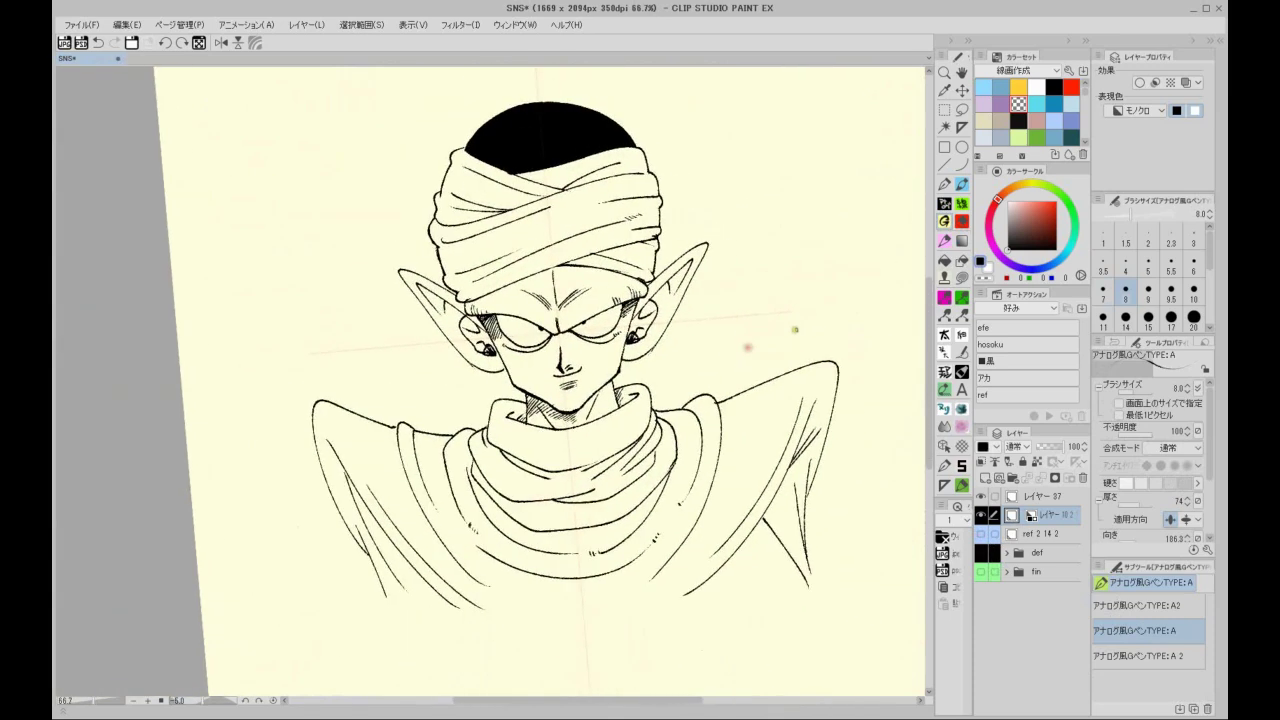
Step: Add a colour layer below the ink with the アカ auto action, then set up the サインペン marker in grey 193, 193, 193
click(1027, 378)
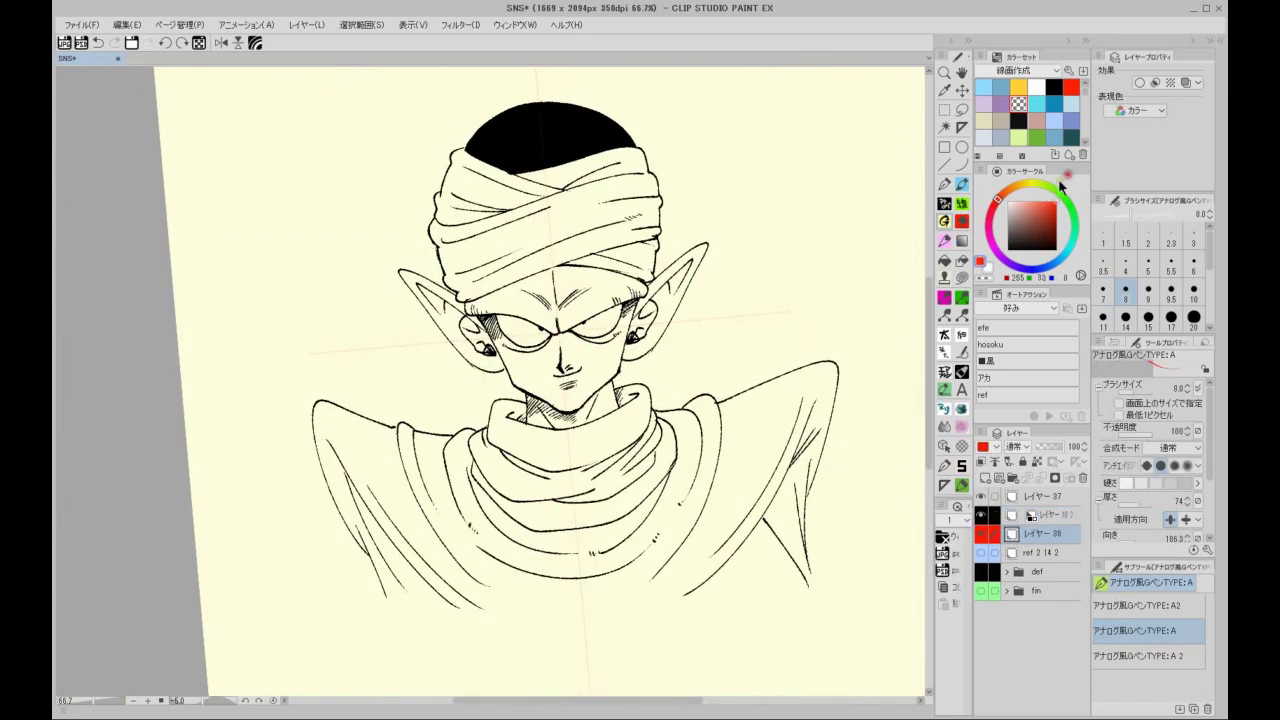
drag(1020, 209, 996, 212)
key(ctrl+plus)
click(944, 406)
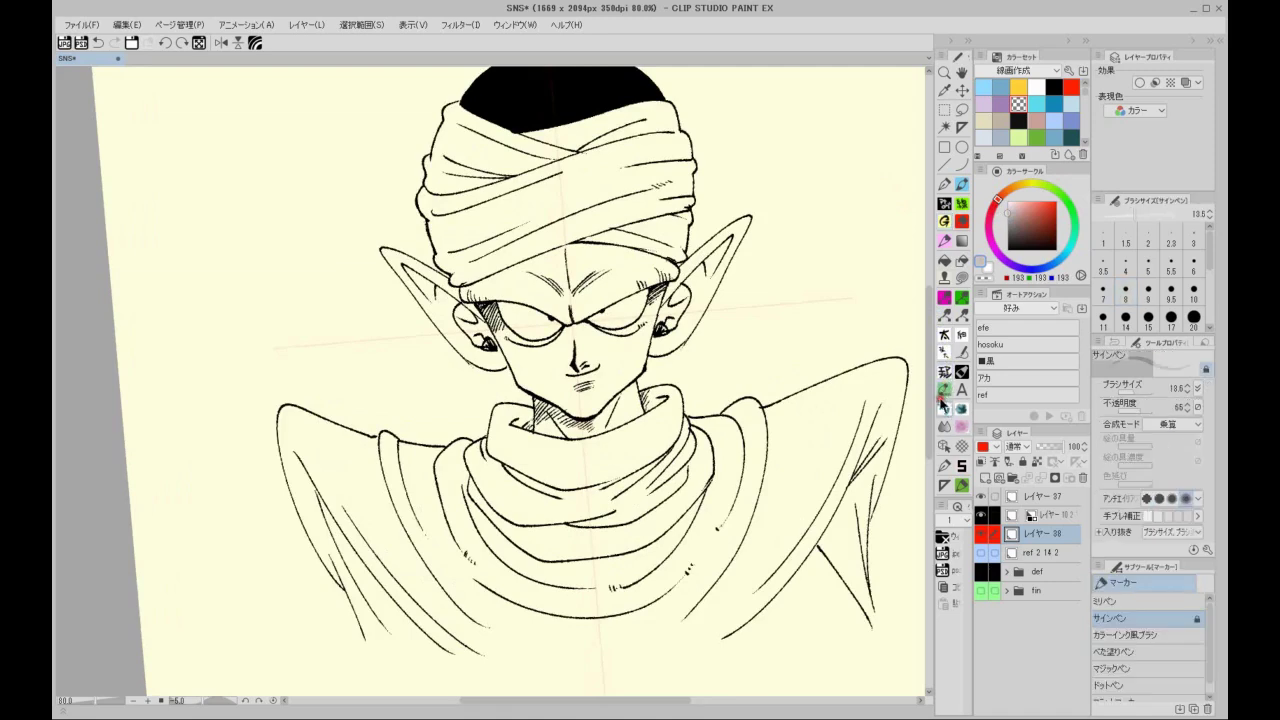
Step: Fill the forehead, face and neck with grey at brush size 13.5, leaving the eyes uncoloured
key(ctrl+plus)
key(minus)
key(minus)
key(minus)
key(minus)
key(minus)
key(minus)
key(minus)
key(minus)
key(minus)
key(minus)
mouse_move(484, 378)
mouse_down()
mouse_move(467, 402)
mouse_move(492, 339)
mouse_move(531, 305)
mouse_up()
mouse_move(503, 352)
mouse_down()
mouse_move(579, 333)
mouse_move(604, 227)
mouse_move(586, 302)
mouse_move(606, 266)
mouse_move(556, 316)
mouse_move(550, 283)
mouse_move(583, 224)
mouse_move(560, 232)
mouse_move(605, 230)
mouse_up()
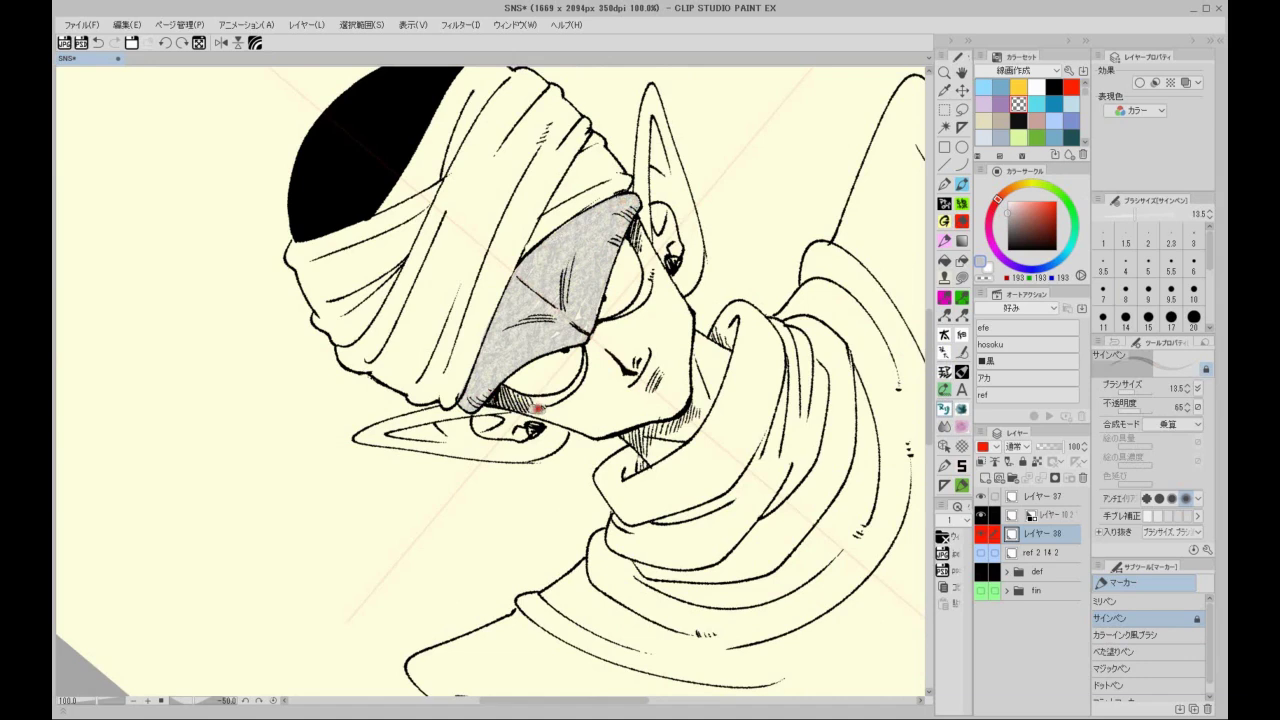
mouse_move(545, 401)
mouse_down()
mouse_move(650, 300)
mouse_move(624, 405)
mouse_move(662, 385)
mouse_move(646, 455)
mouse_move(675, 415)
mouse_move(683, 437)
mouse_move(701, 349)
mouse_move(715, 380)
mouse_move(701, 334)
mouse_move(727, 358)
mouse_move(651, 309)
mouse_move(643, 245)
mouse_move(663, 302)
mouse_move(690, 328)
mouse_move(562, 412)
mouse_move(533, 412)
mouse_move(592, 395)
mouse_move(592, 411)
mouse_move(645, 416)
mouse_up()
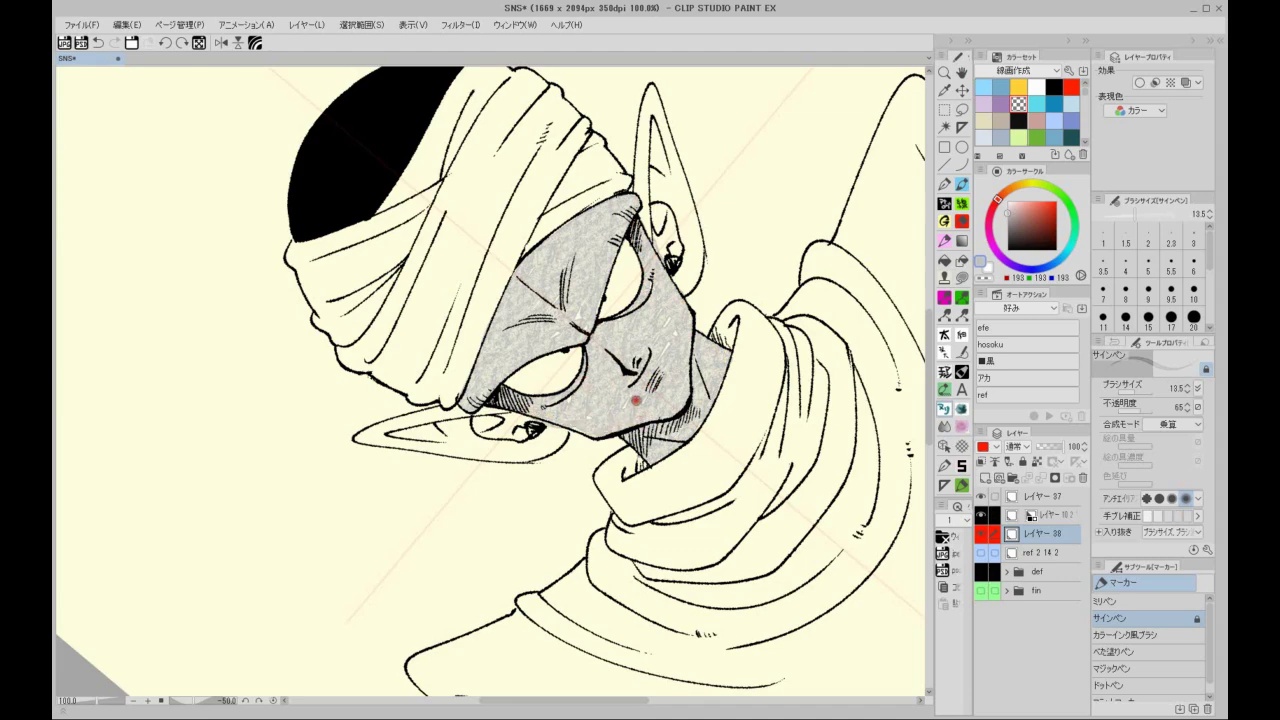
Step: Enlarge the marker to 27.3 and fill both ears with the same grey
scroll(636, 400, down, 1)
key(asciicircum)
key(asciicircum)
key(asciicircum)
key(asciicircum)
drag(1136, 215, 1142, 213)
mouse_move(700, 392)
mouse_down()
mouse_move(682, 437)
mouse_move(700, 383)
mouse_move(681, 447)
mouse_move(732, 350)
mouse_move(722, 343)
mouse_move(754, 309)
mouse_move(703, 417)
mouse_up()
mouse_move(410, 378)
mouse_down()
mouse_move(510, 459)
mouse_move(491, 442)
mouse_move(499, 428)
mouse_move(519, 472)
mouse_move(409, 375)
mouse_move(465, 398)
mouse_up()
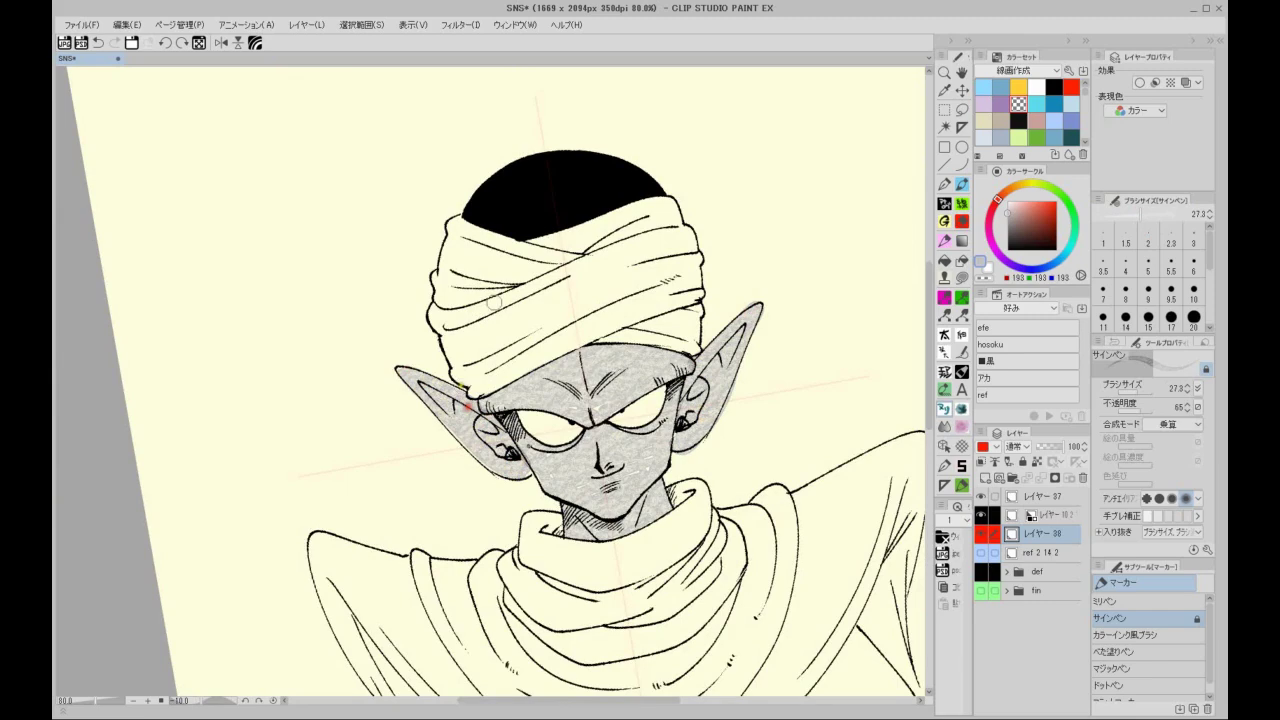
Step: Shade the headwrap's folds with a lighter grey, 215, 215, 215
drag(562, 299, 524, 200)
click(1025, 216)
drag(645, 257, 767, 370)
mouse_move(545, 240)
mouse_down()
mouse_move(520, 293)
mouse_move(533, 304)
mouse_move(576, 292)
mouse_move(551, 265)
mouse_move(641, 272)
mouse_move(674, 256)
mouse_move(609, 251)
mouse_move(696, 244)
mouse_move(760, 219)
mouse_move(703, 243)
mouse_up()
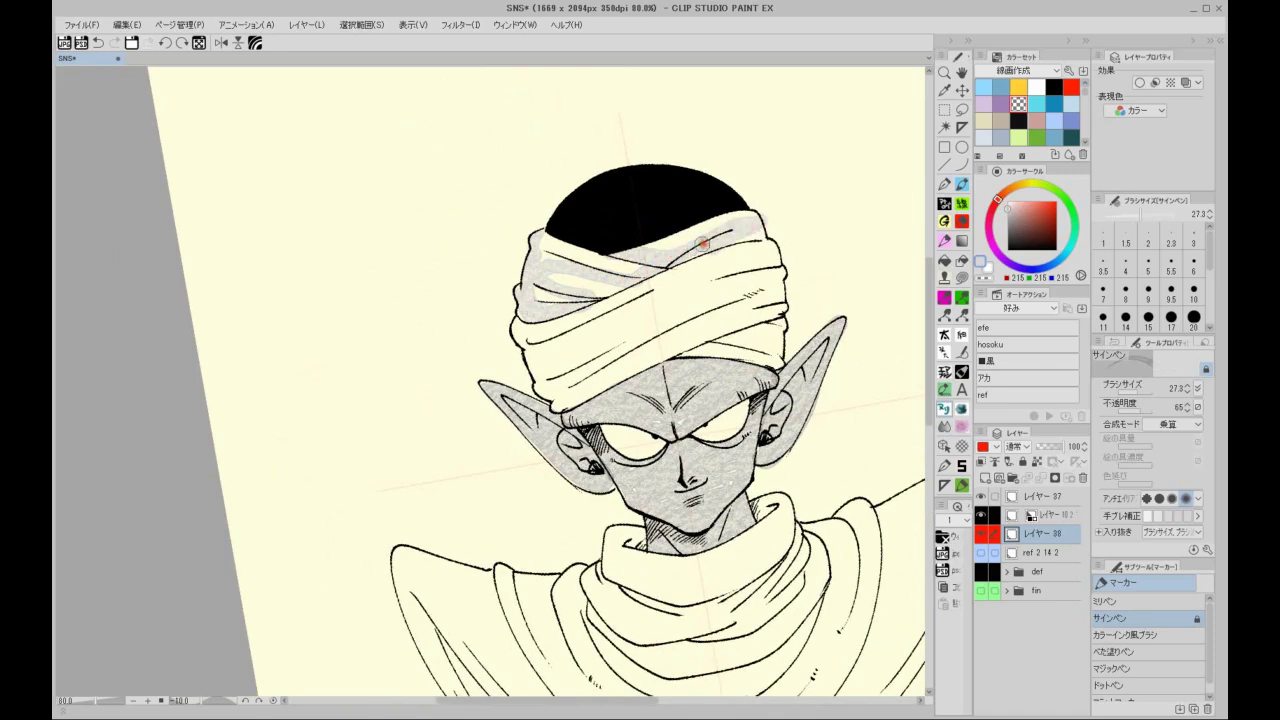
mouse_move(521, 318)
mouse_down()
mouse_move(547, 334)
mouse_move(541, 370)
mouse_move(596, 359)
mouse_move(545, 385)
mouse_move(582, 398)
mouse_move(767, 308)
mouse_move(627, 342)
mouse_move(780, 272)
mouse_move(721, 273)
mouse_move(627, 305)
mouse_move(734, 347)
mouse_move(708, 343)
mouse_move(775, 319)
mouse_move(682, 348)
mouse_up()
Step: Shade the undersides of the scarf wraps with the light grey marker
drag(785, 343, 747, 197)
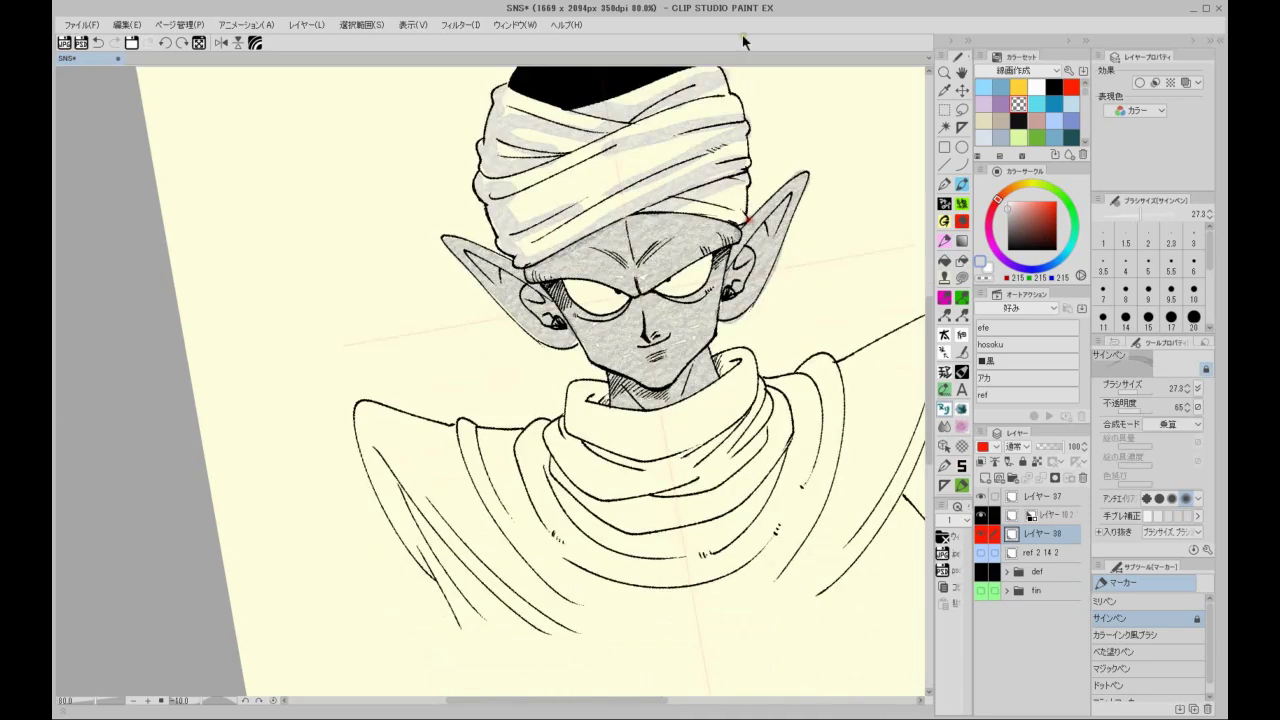
mouse_move(618, 398)
mouse_down()
mouse_move(660, 463)
mouse_move(690, 453)
mouse_move(741, 386)
mouse_move(721, 348)
mouse_up()
mouse_move(555, 430)
mouse_down()
mouse_move(650, 505)
mouse_move(760, 425)
mouse_move(785, 385)
mouse_move(634, 530)
mouse_move(552, 464)
mouse_up()
mouse_move(552, 464)
mouse_down()
mouse_move(611, 543)
mouse_move(664, 556)
mouse_move(549, 517)
mouse_move(591, 553)
mouse_up()
Step: Shade the folds on the left-hand side of the cloak with the light grey marker
scroll(663, 554, down, 1)
mouse_move(506, 452)
mouse_down()
mouse_move(600, 598)
mouse_move(420, 437)
mouse_move(465, 554)
mouse_move(425, 471)
mouse_move(491, 588)
mouse_up()
drag(472, 513, 594, 611)
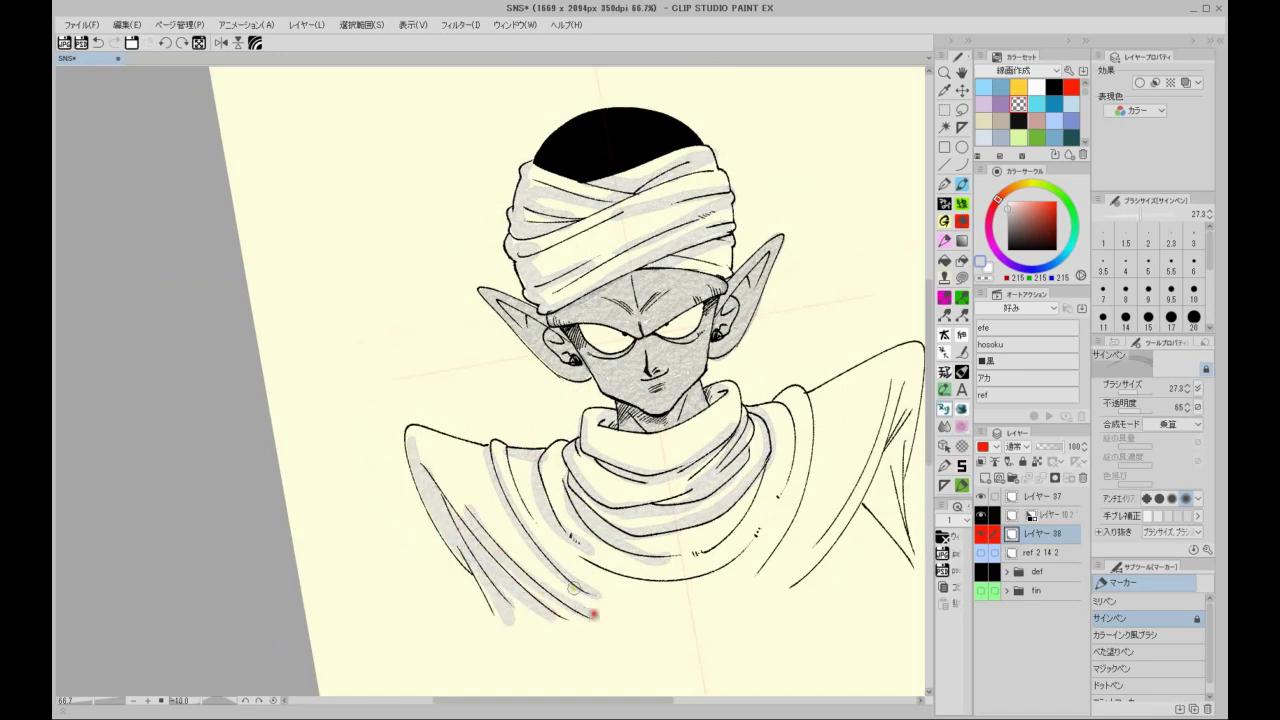
Step: Shade the folds on the right-hand side of the cloak with the light grey marker
drag(760, 453, 641, 391)
mouse_move(613, 505)
mouse_down()
mouse_move(633, 471)
mouse_move(589, 478)
mouse_up()
mouse_move(693, 333)
mouse_down()
mouse_move(657, 496)
mouse_move(715, 467)
mouse_move(766, 341)
mouse_move(708, 460)
mouse_move(759, 425)
mouse_move(777, 478)
mouse_up()
drag(736, 322, 785, 418)
key(ctrl+plus)
Step: On a new layer, shade the forehead, the side of the face and the ear with a darker grey, 160, 160, 160
drag(1036, 227, 997, 219)
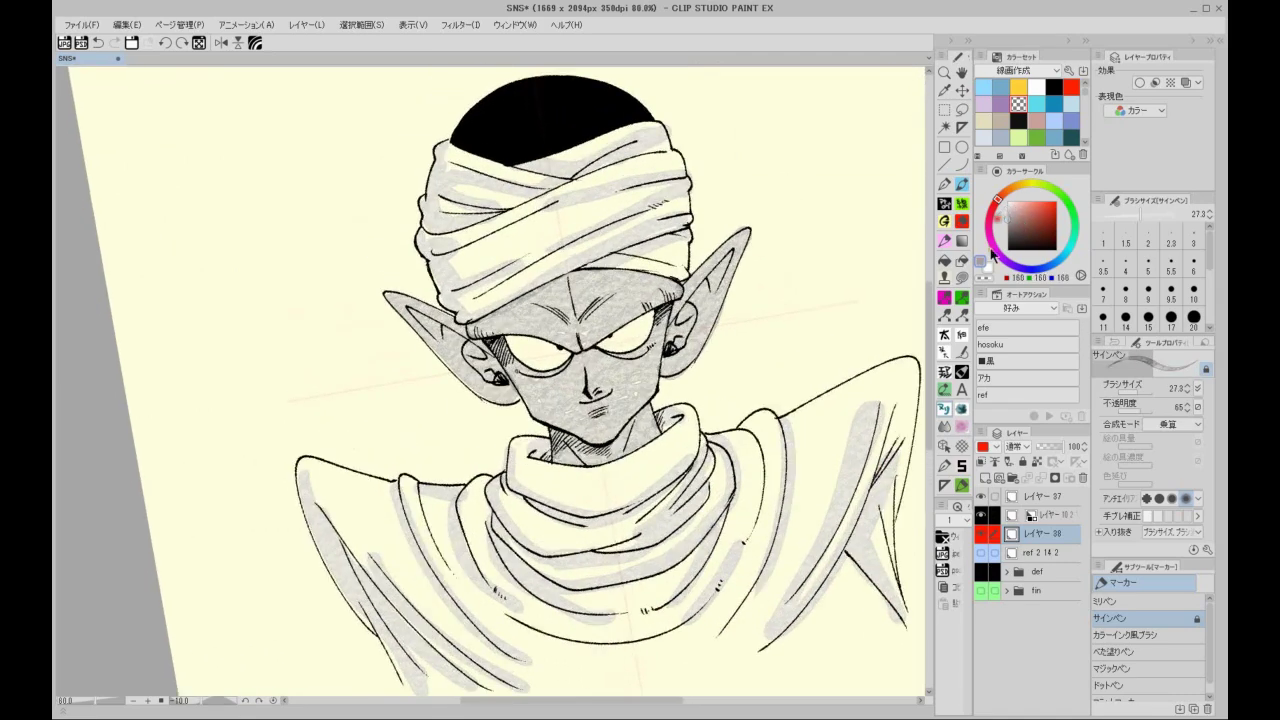
key(ctrl+plus)
click(985, 478)
mouse_move(536, 295)
mouse_down()
mouse_move(562, 351)
mouse_move(522, 371)
mouse_move(545, 421)
mouse_up()
drag(613, 317, 622, 354)
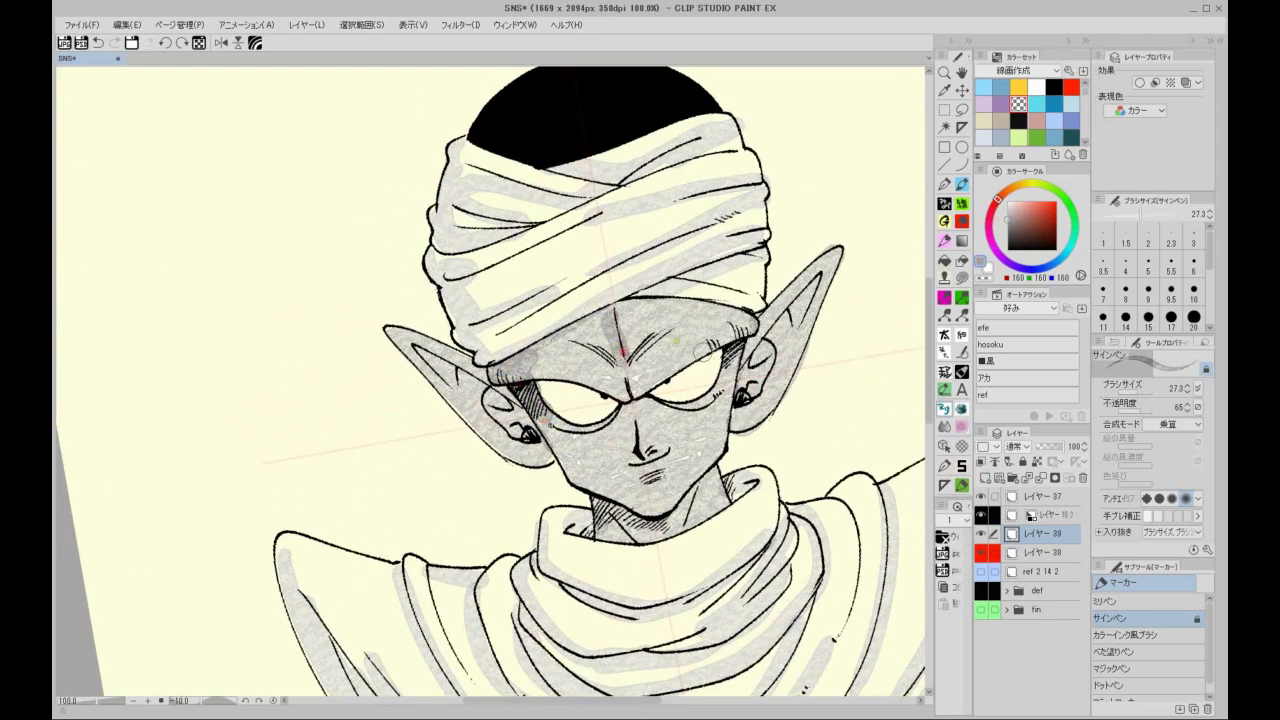
drag(730, 350, 718, 382)
mouse_move(772, 350)
mouse_down()
mouse_move(757, 387)
mouse_move(825, 268)
mouse_up()
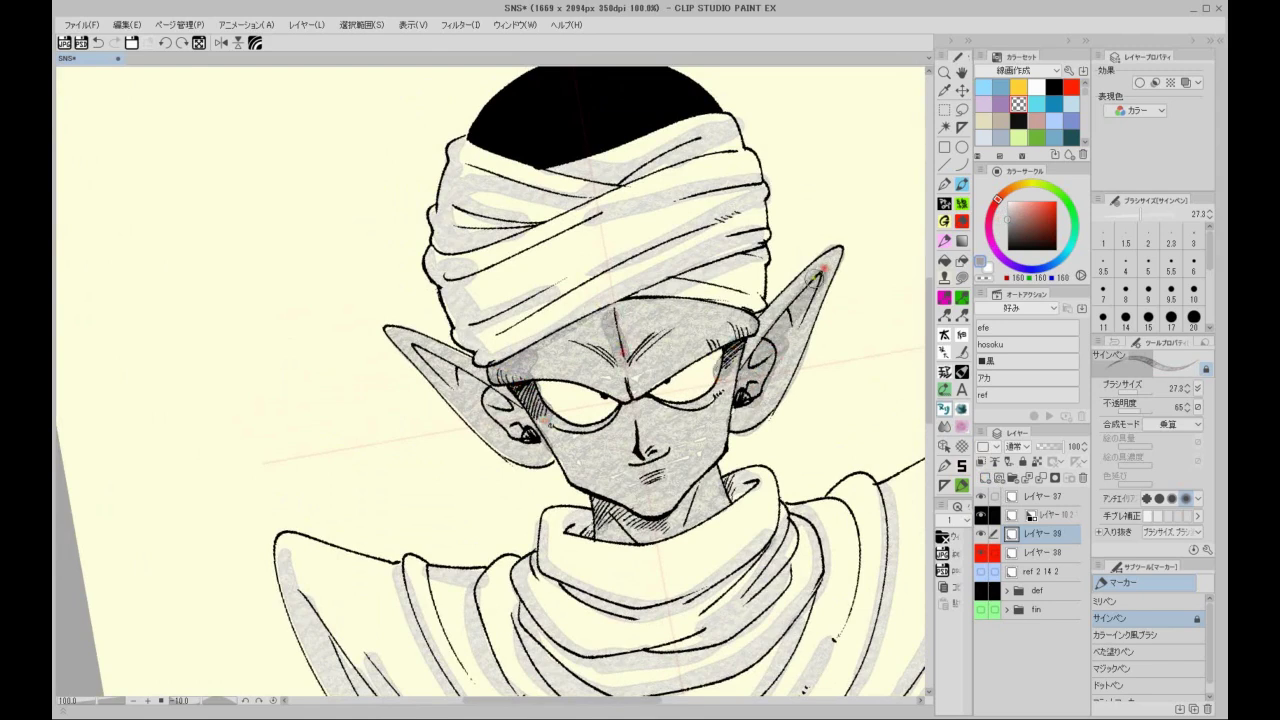
Step: Shade beneath the mouth with the marker at 4.3, and deepen the shadows on the ears and around the eyes at 17.6
drag(1123, 210, 1100, 224)
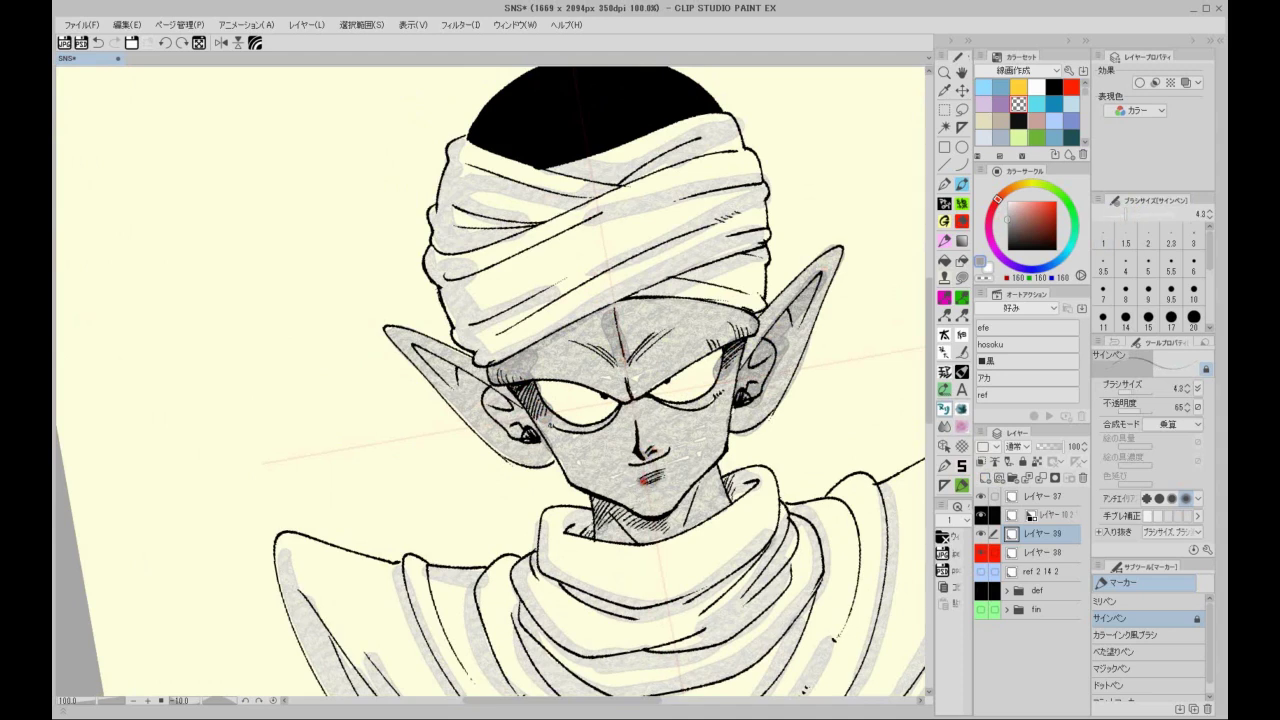
drag(1132, 214, 1122, 207)
scroll(603, 450, down, 1)
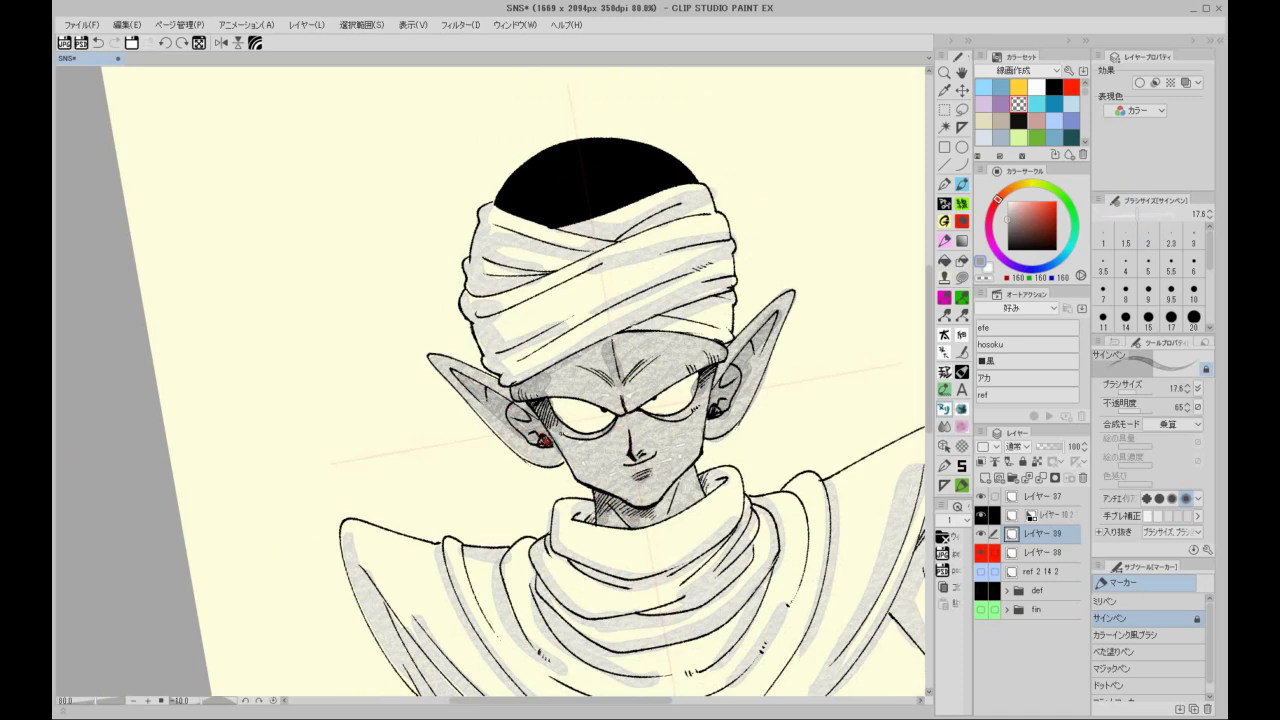
mouse_move(553, 368)
mouse_down()
mouse_move(622, 330)
mouse_move(712, 344)
mouse_up()
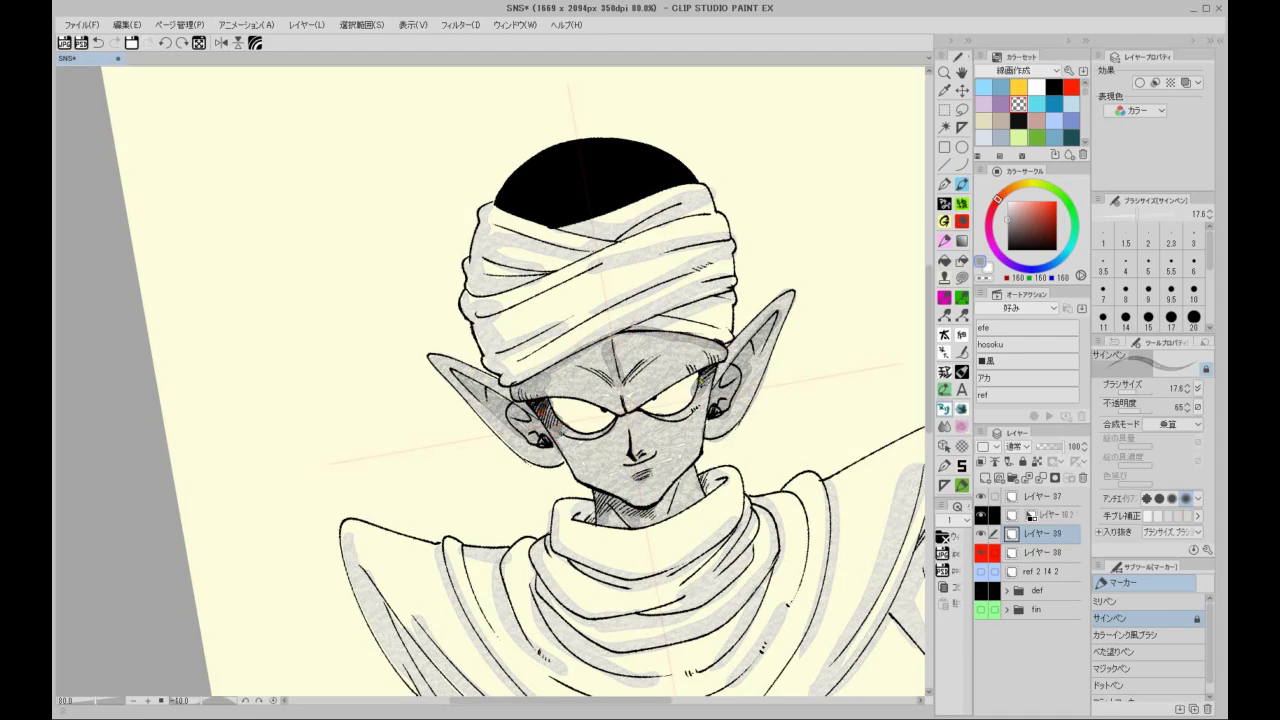
scroll(707, 383, down, 1)
drag(765, 358, 723, 344)
scroll(658, 176, down, 1)
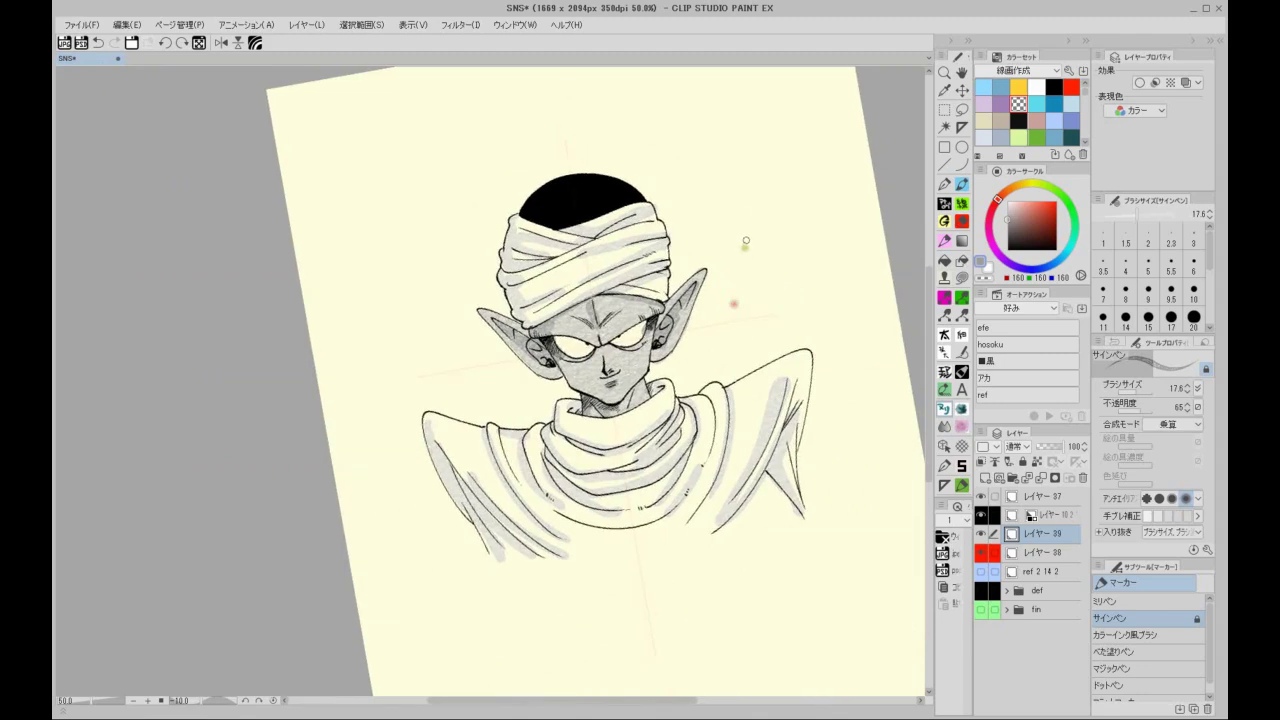
Step: Hide レイヤー 37 and erase the stray marker around the eyes on レイヤー 39
scroll(737, 227, up, 1)
scroll(790, 318, up, 2)
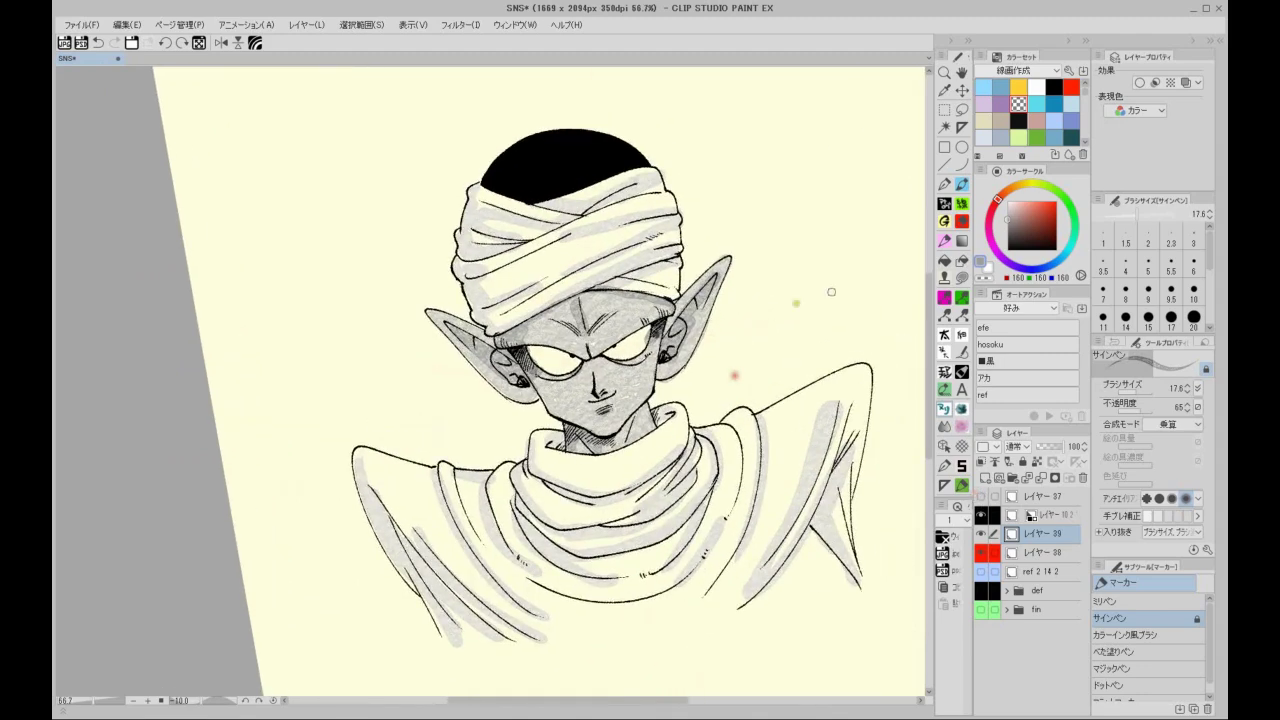
key(e)
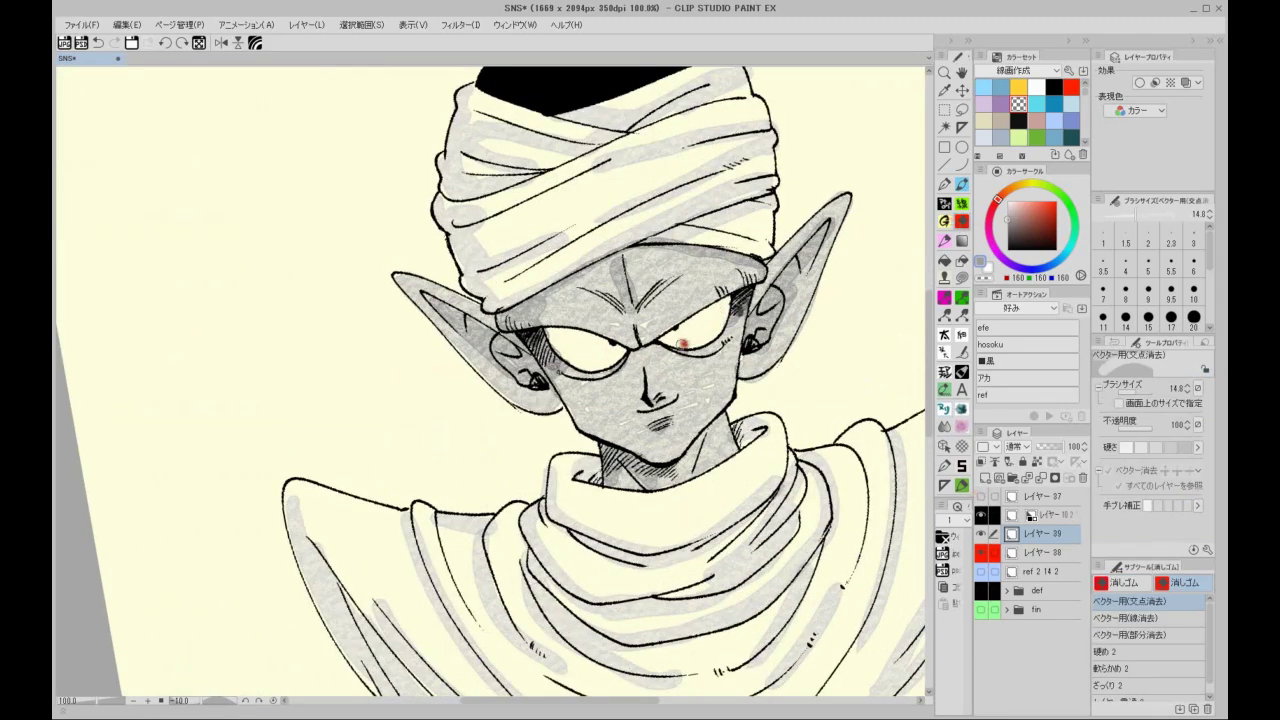
scroll(690, 331, down, 2)
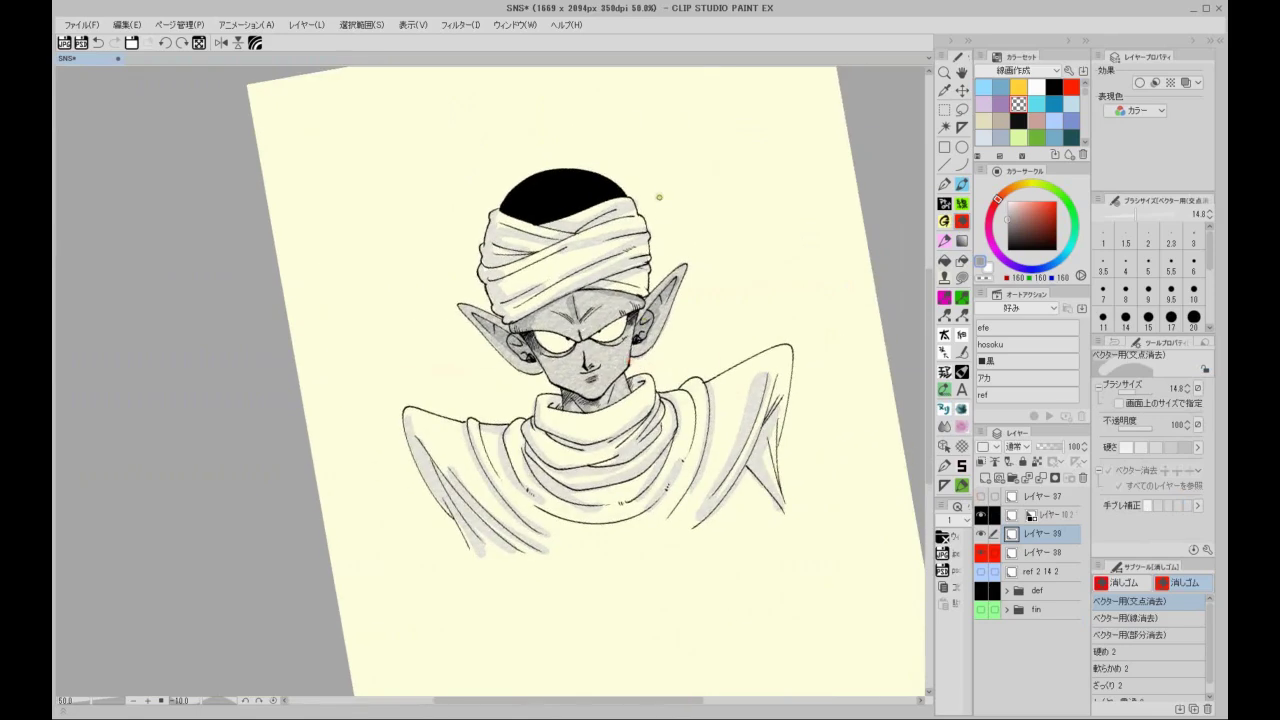
Step: Straighten the canvas view, check the drawing by flipping it horizontally, and save the file
click(221, 43)
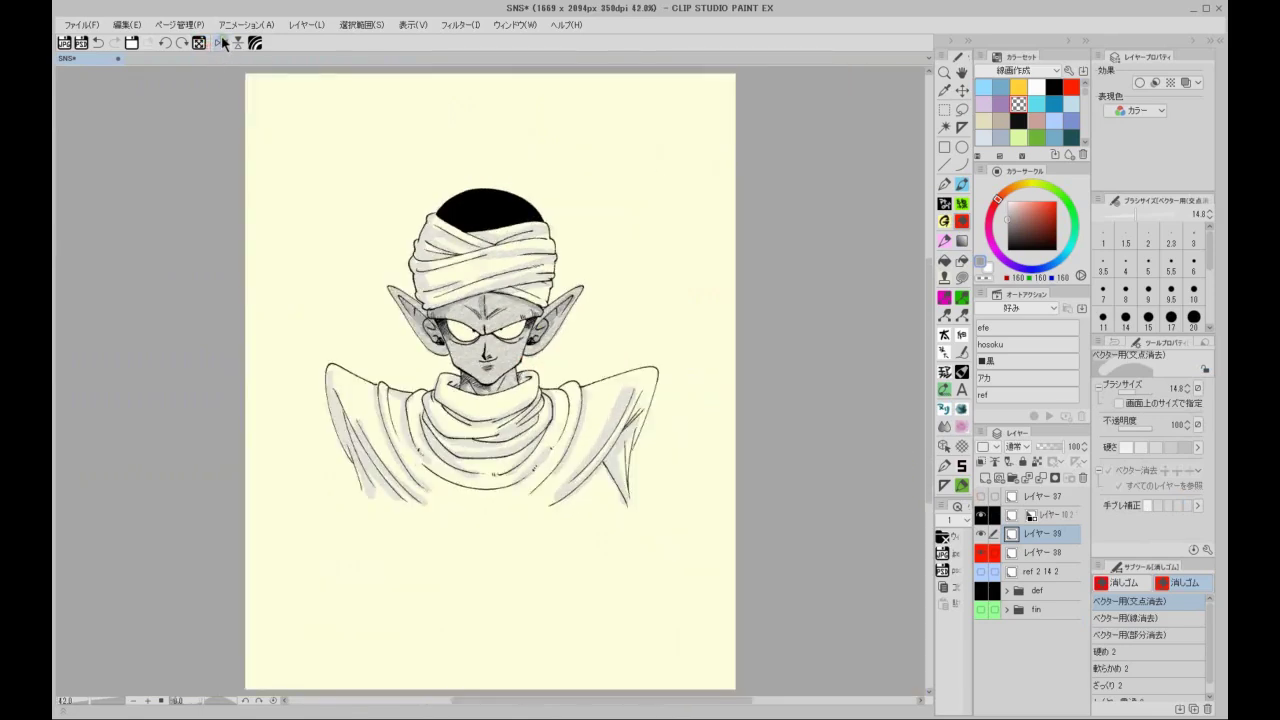
click(223, 45)
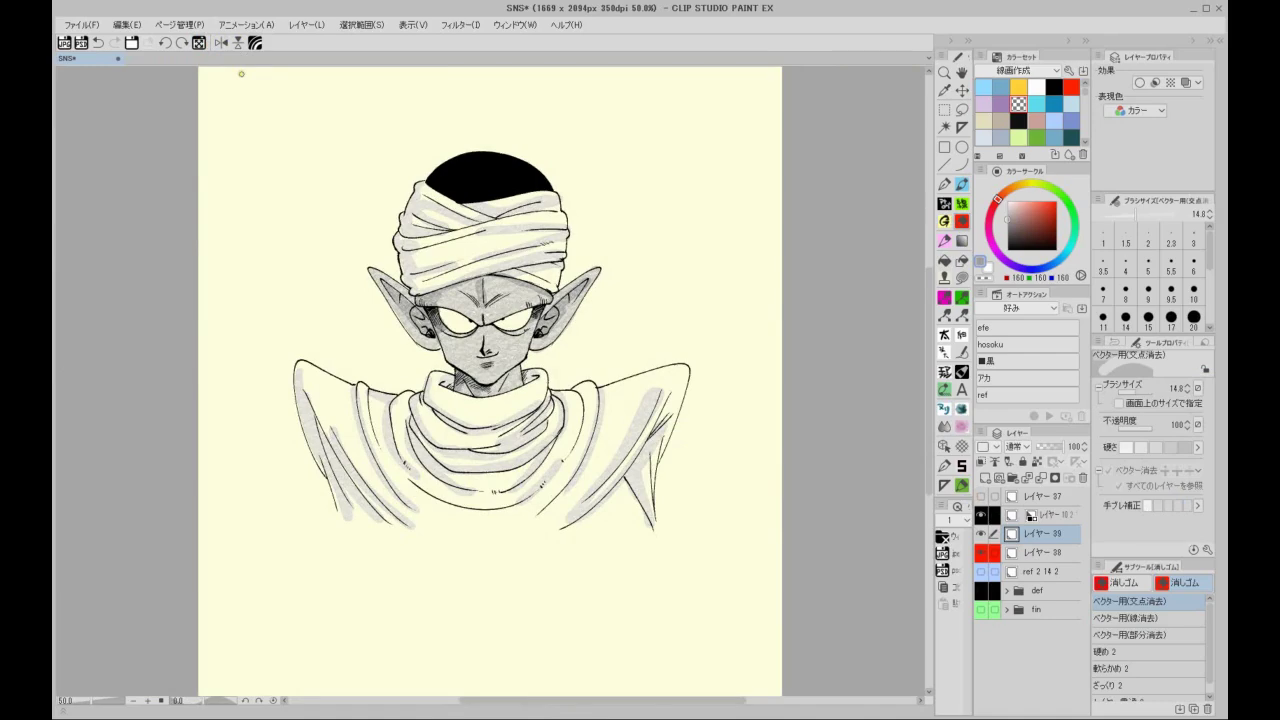
drag(666, 380, 710, 409)
key(ctrl+s)
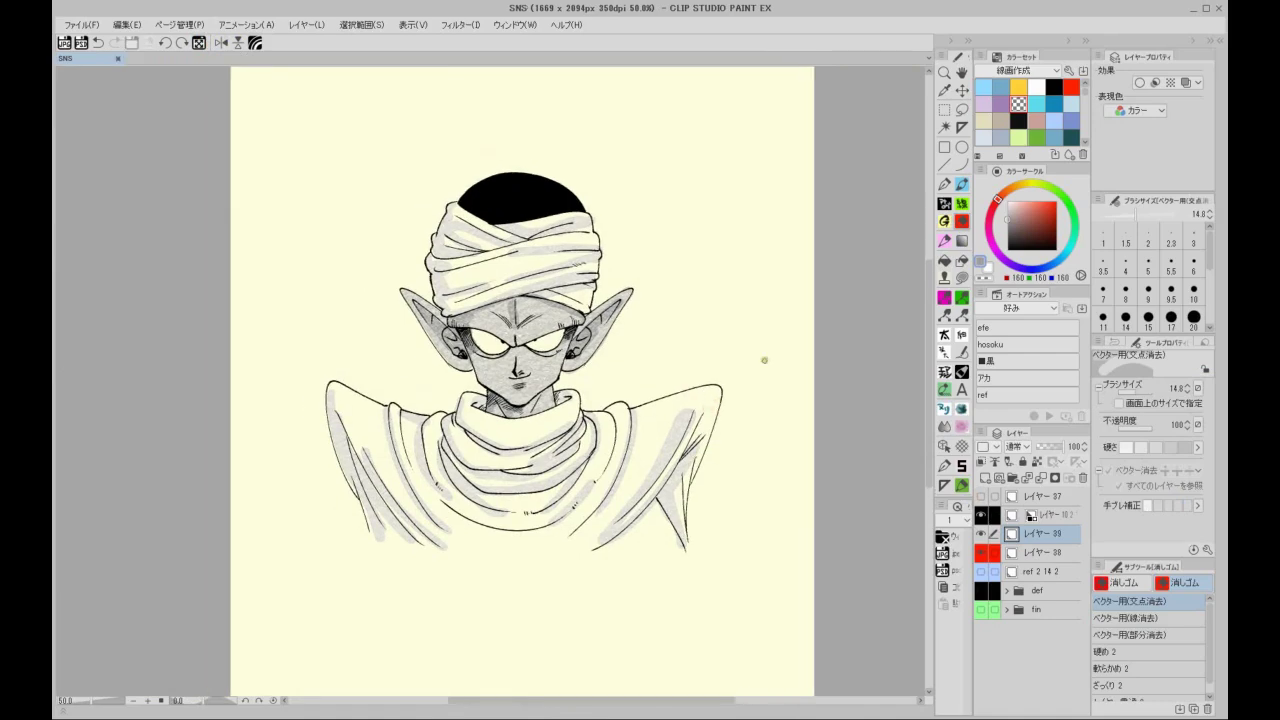
Step: On the ink layer, handwrite the artist's signature in white across the black top of the head with the G-pen at size 8
scroll(748, 362, up, 1)
drag(638, 346, 780, 380)
click(1042, 514)
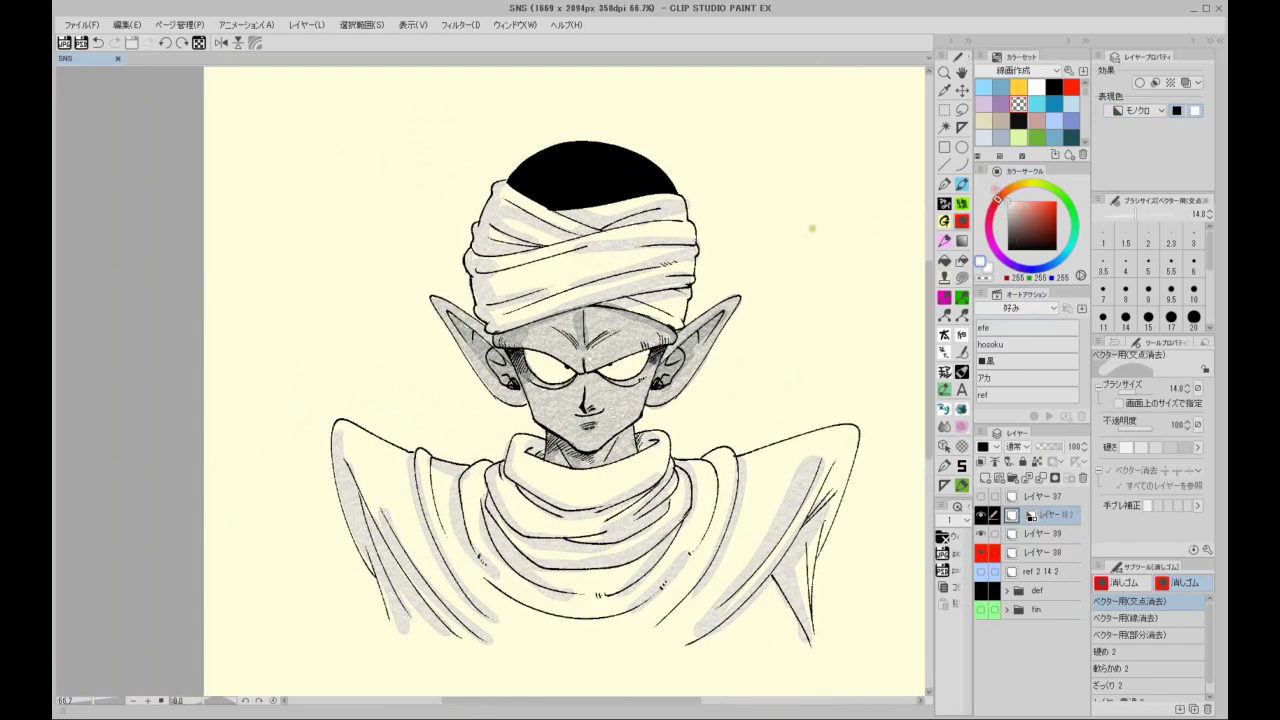
scroll(800, 310, up, 2)
key(p)
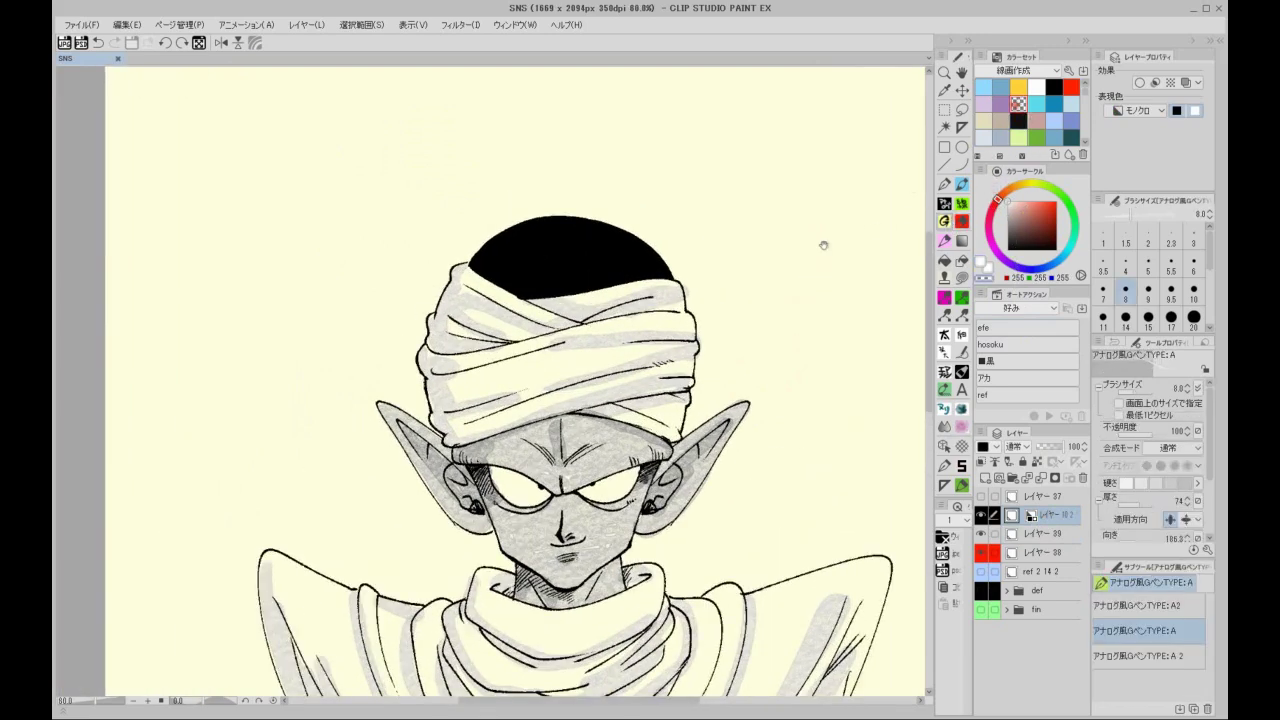
scroll(823, 306, up, 2)
drag(611, 268, 598, 300)
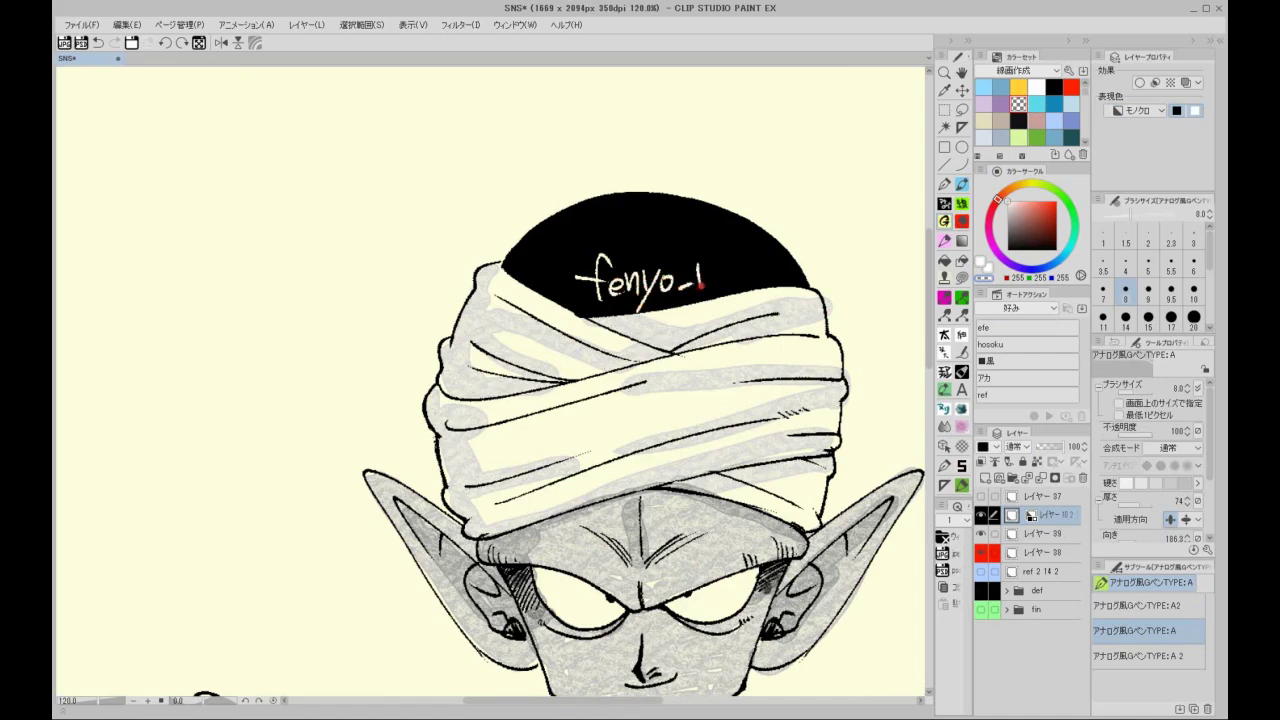
scroll(733, 257, down, 3)
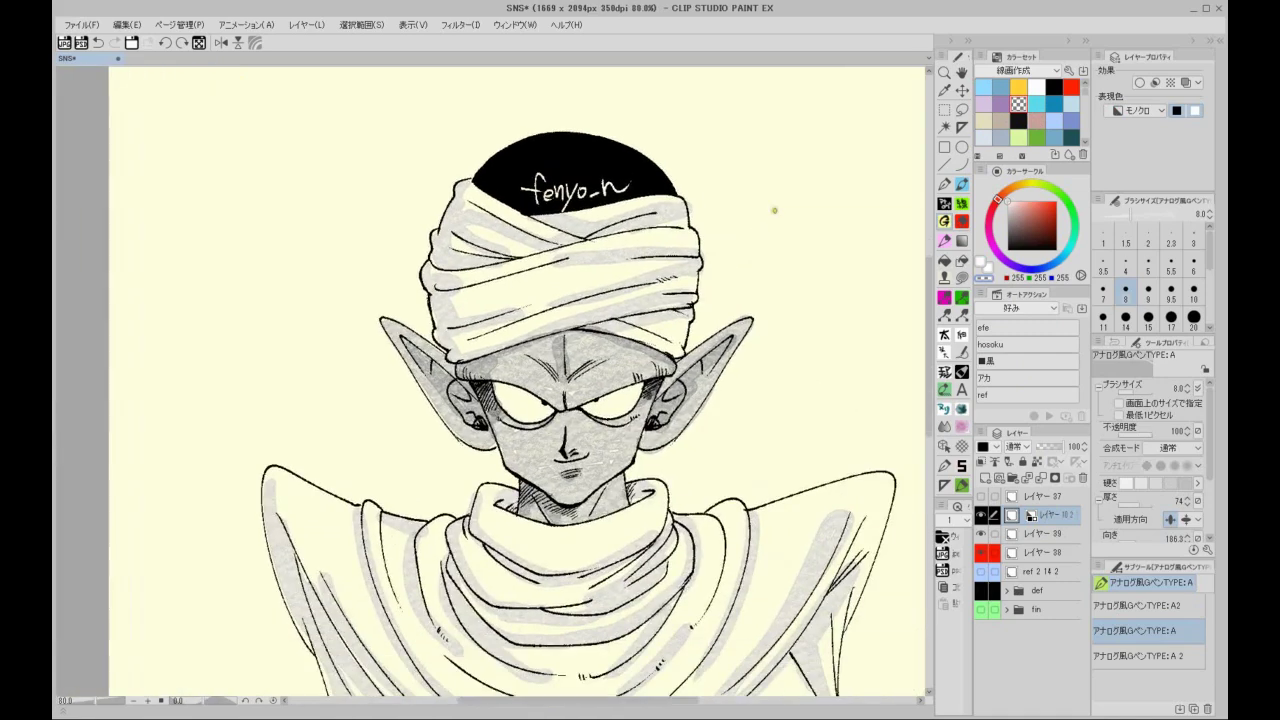
drag(773, 256, 769, 274)
drag(828, 438, 848, 382)
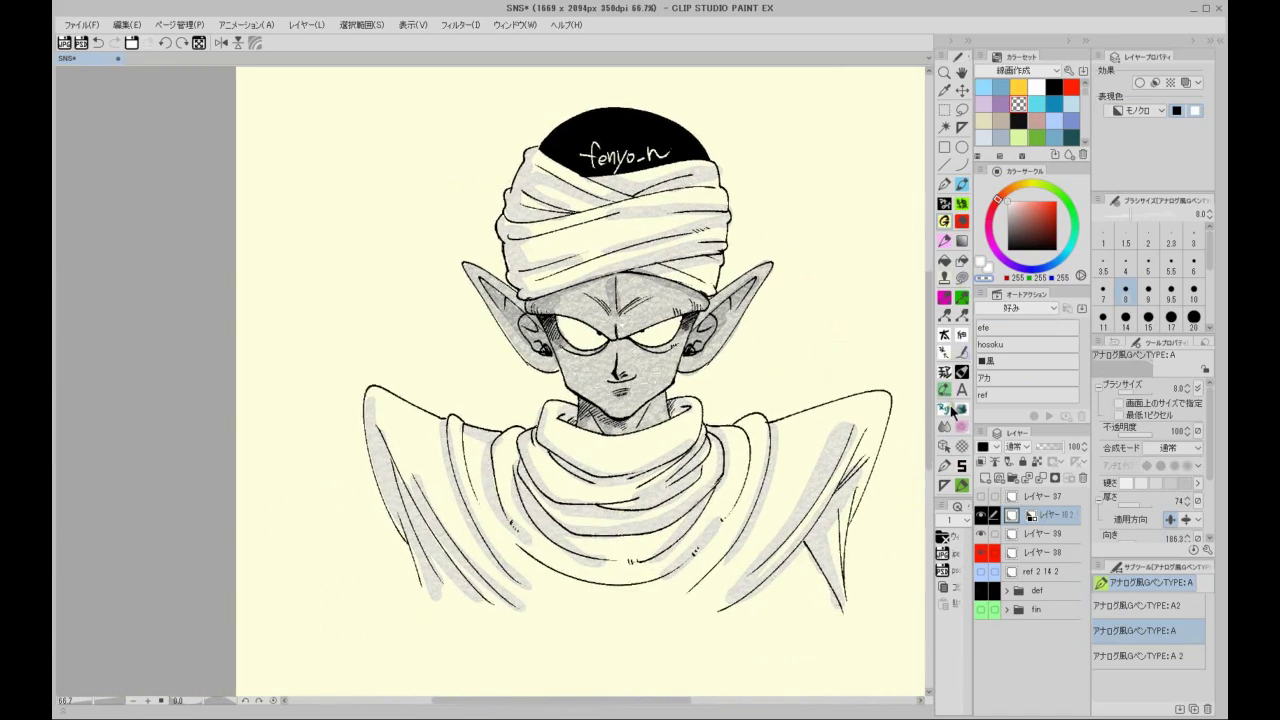
Step: Darken the neck shadow under the jaw on レイヤー 38 with the marker at 13.5 in grey 120, 120, 120
click(952, 409)
click(1053, 555)
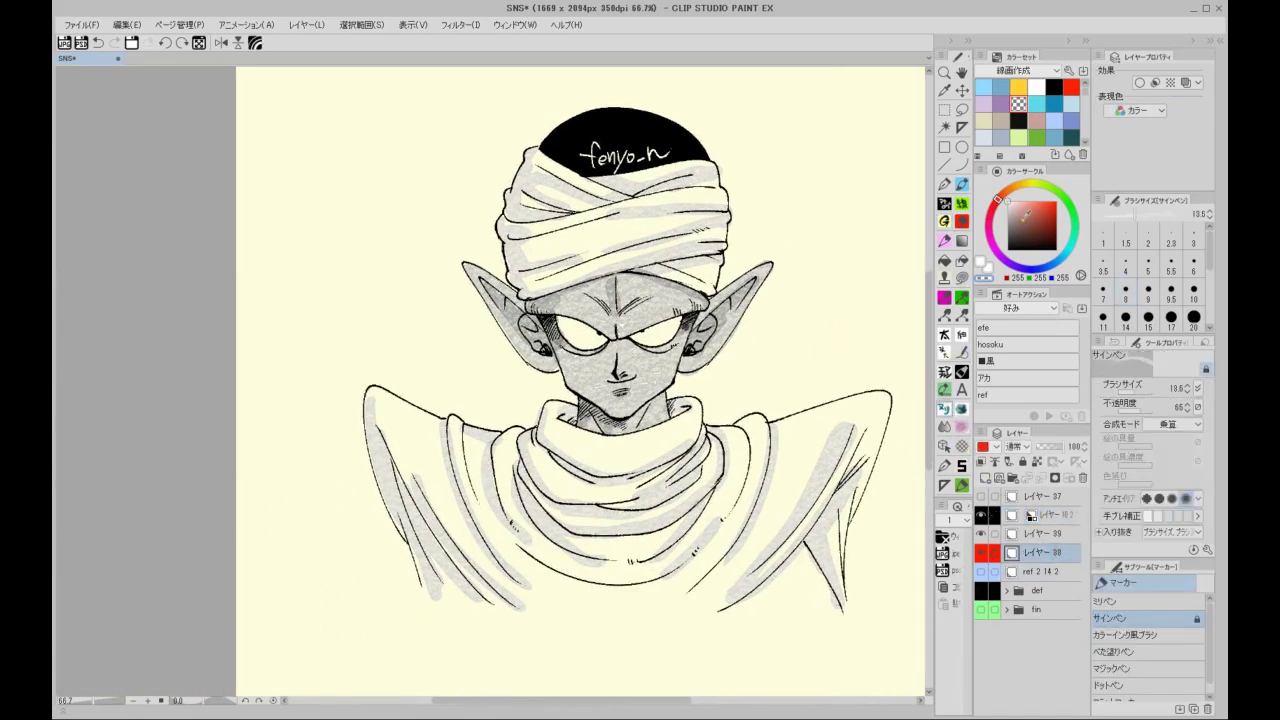
drag(1015, 208, 997, 228)
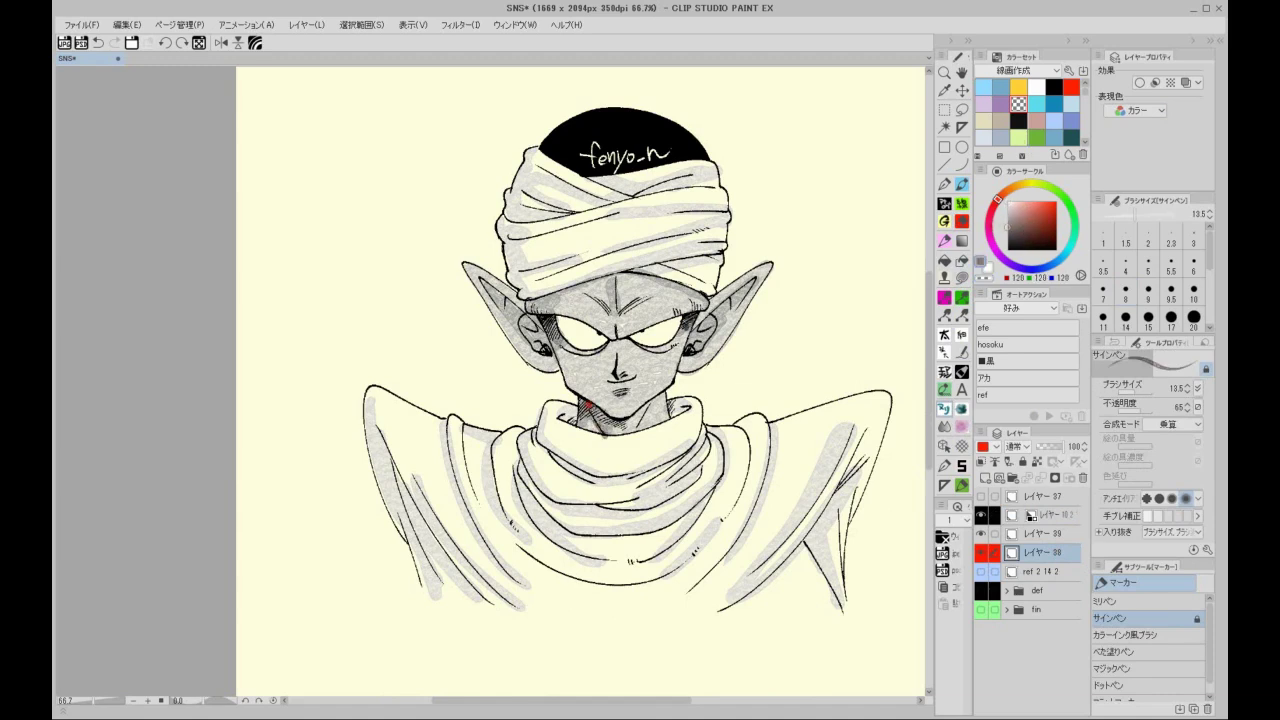
scroll(663, 390, down, 1)
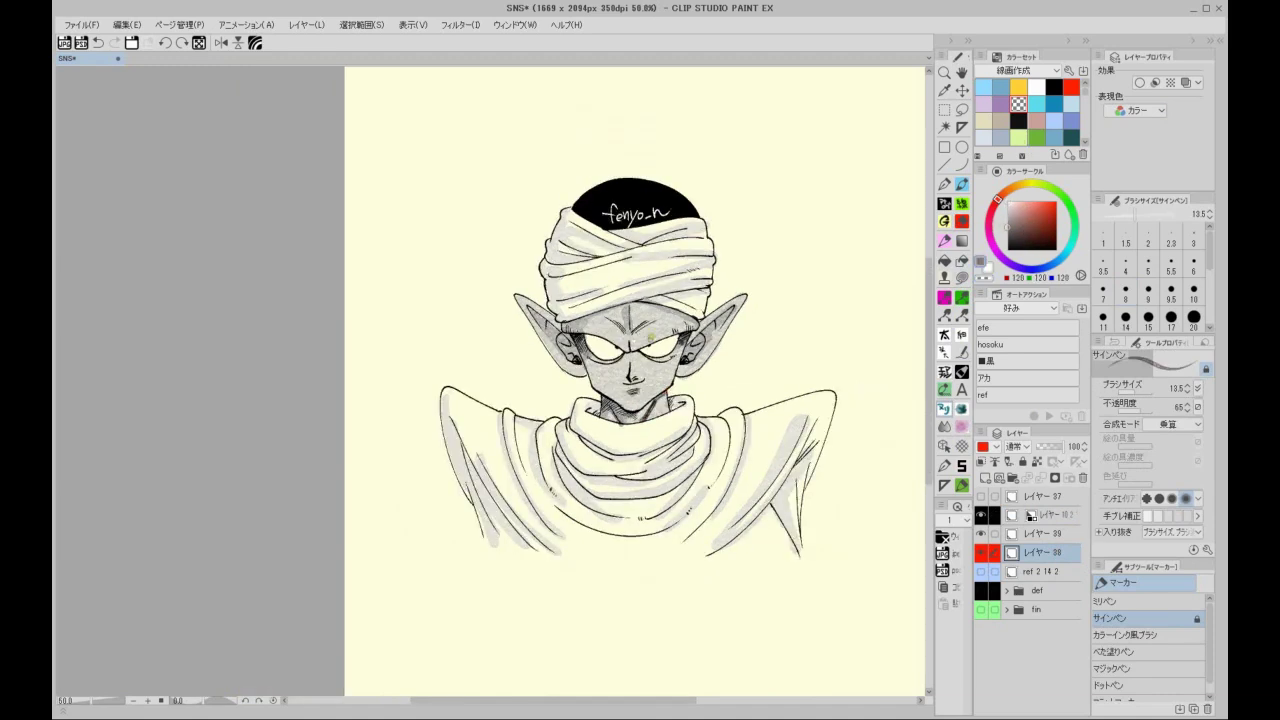